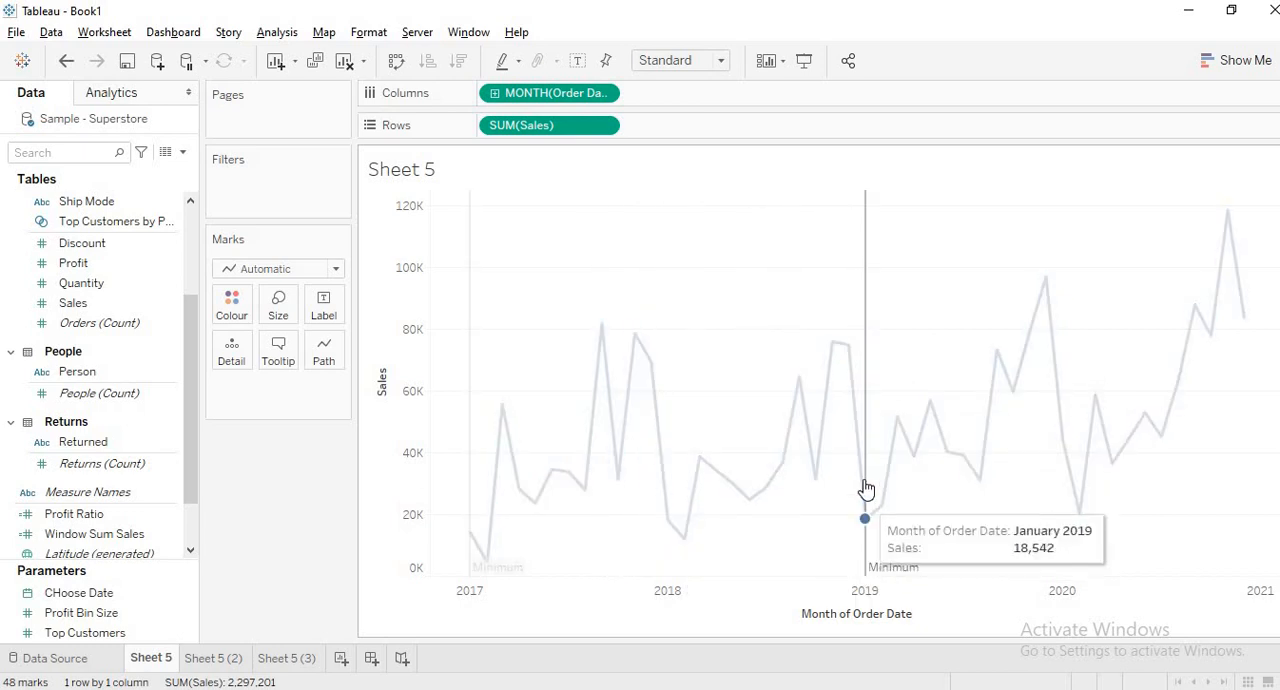
Switch from Tableau Desktop to the Scenario-Based Tableau Training slides in Chrome
key("alt+Tab")
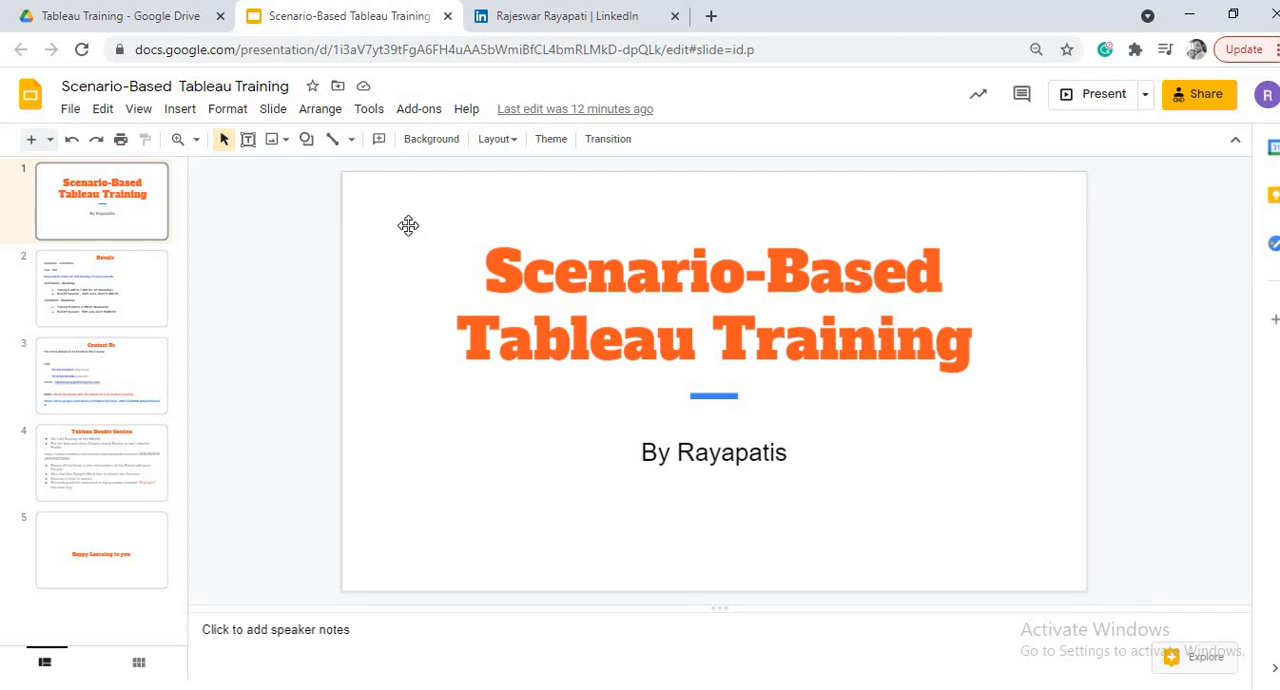
Browse the Week 1 Videos folder, then go into the Syllabus & Scenarios folder in Drive
left_click(120, 16)
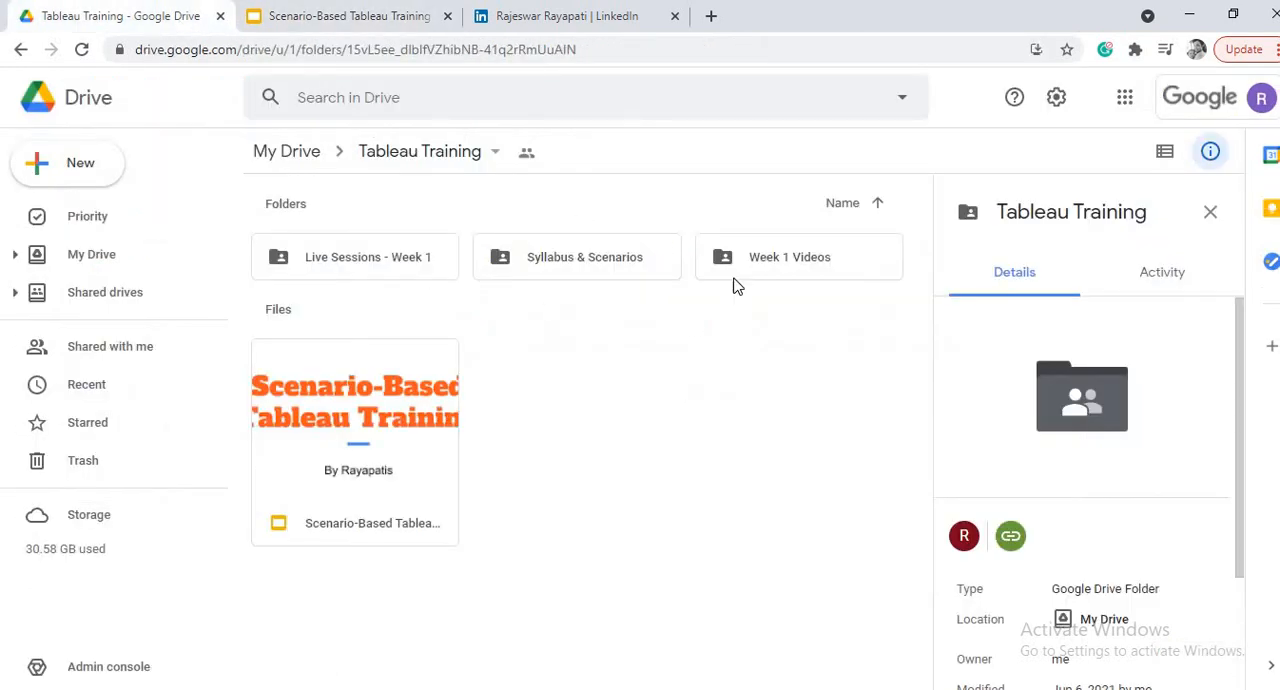
left_click(798, 268)
double_click(798, 268)
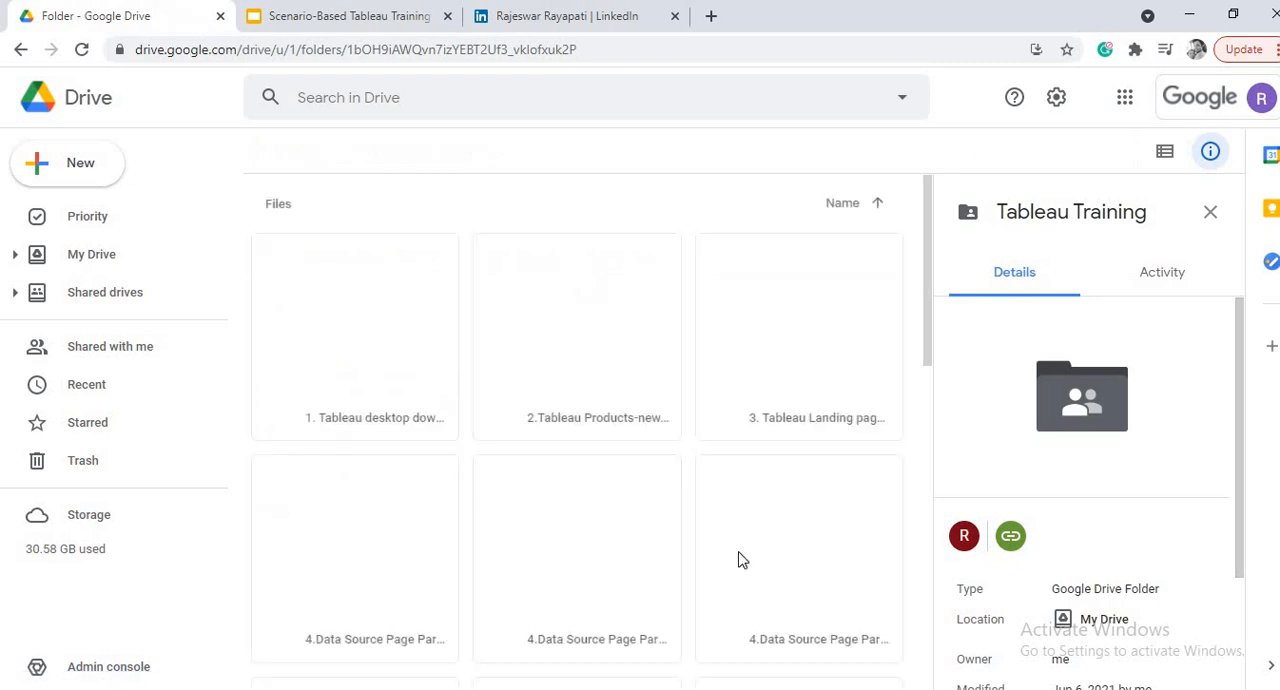
scroll(708, 369, "down", 3)
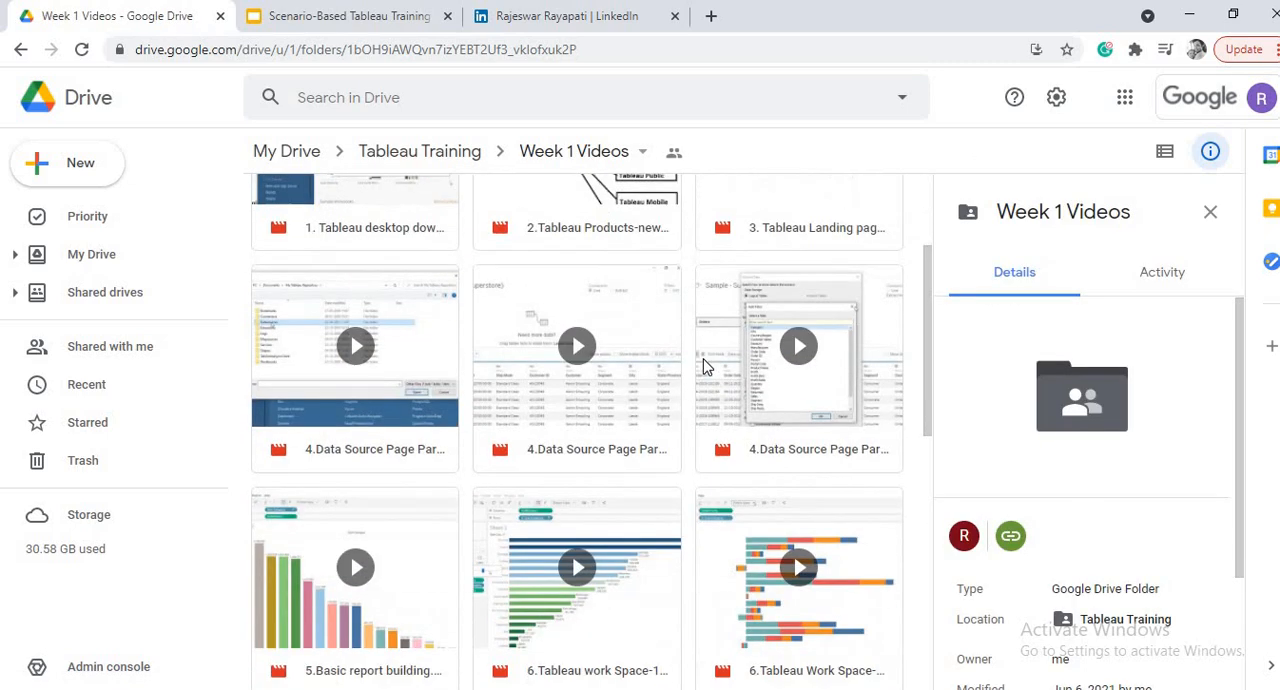
scroll(705, 366, "down", 2)
scroll(705, 366, "down", 3)
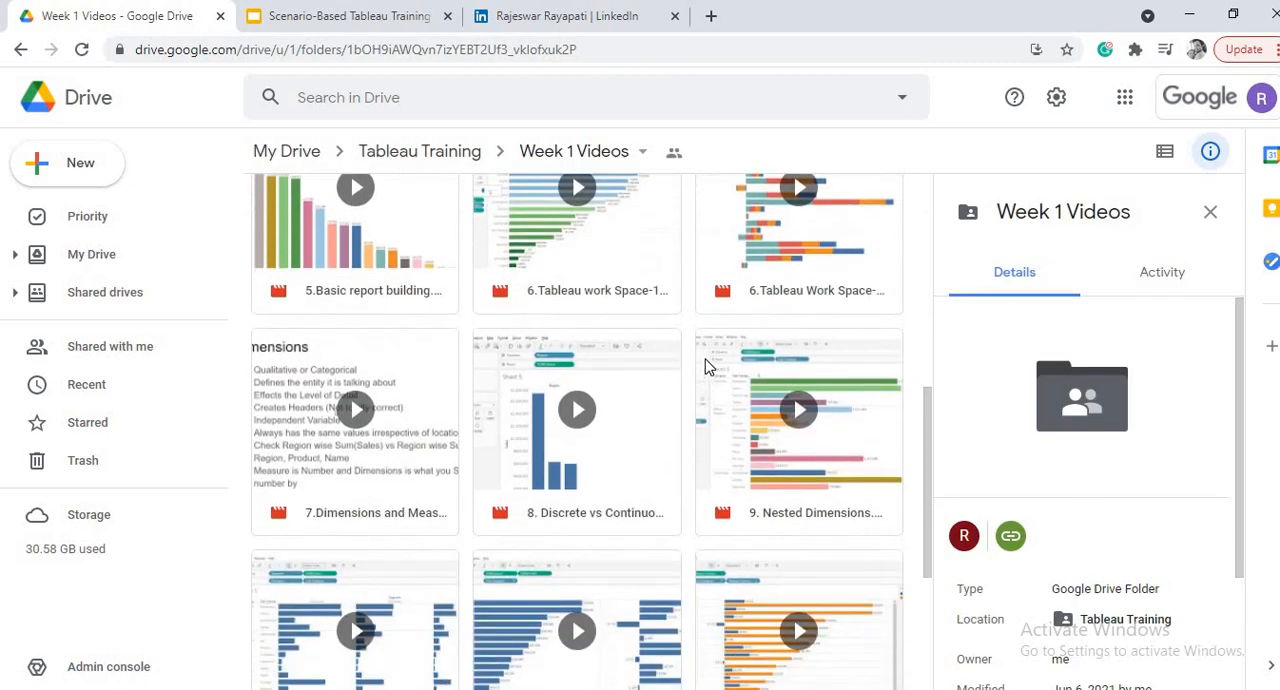
scroll(705, 366, "down", 3)
scroll(705, 366, "down", 2)
scroll(707, 366, "down", 1)
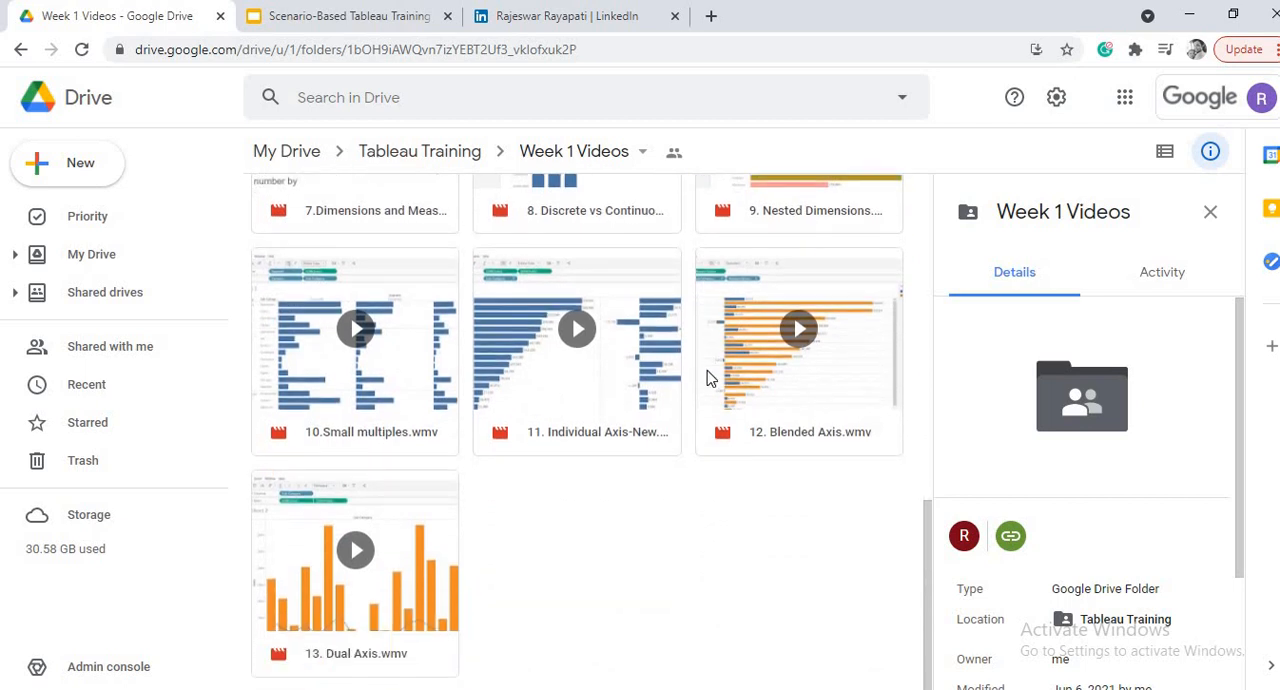
scroll(707, 370, "up", 3)
scroll(707, 370, "up", 3)
scroll(707, 370, "up", 3)
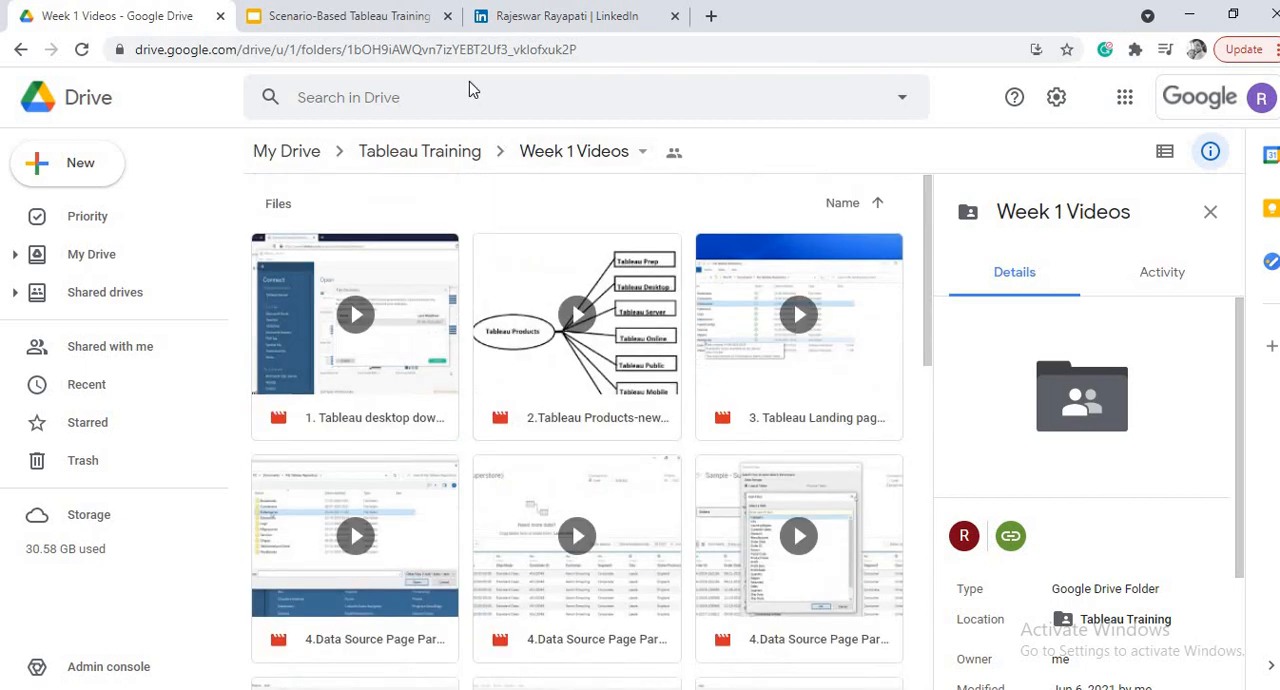
left_click(420, 152)
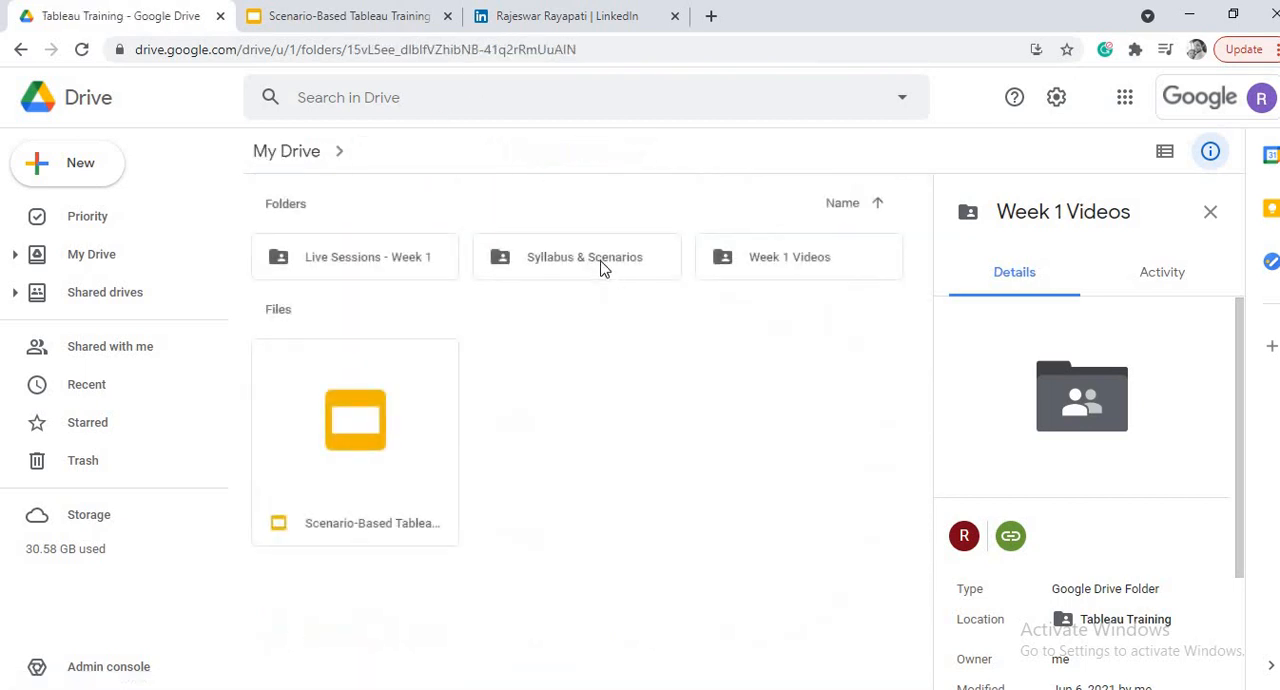
double_click(598, 257)
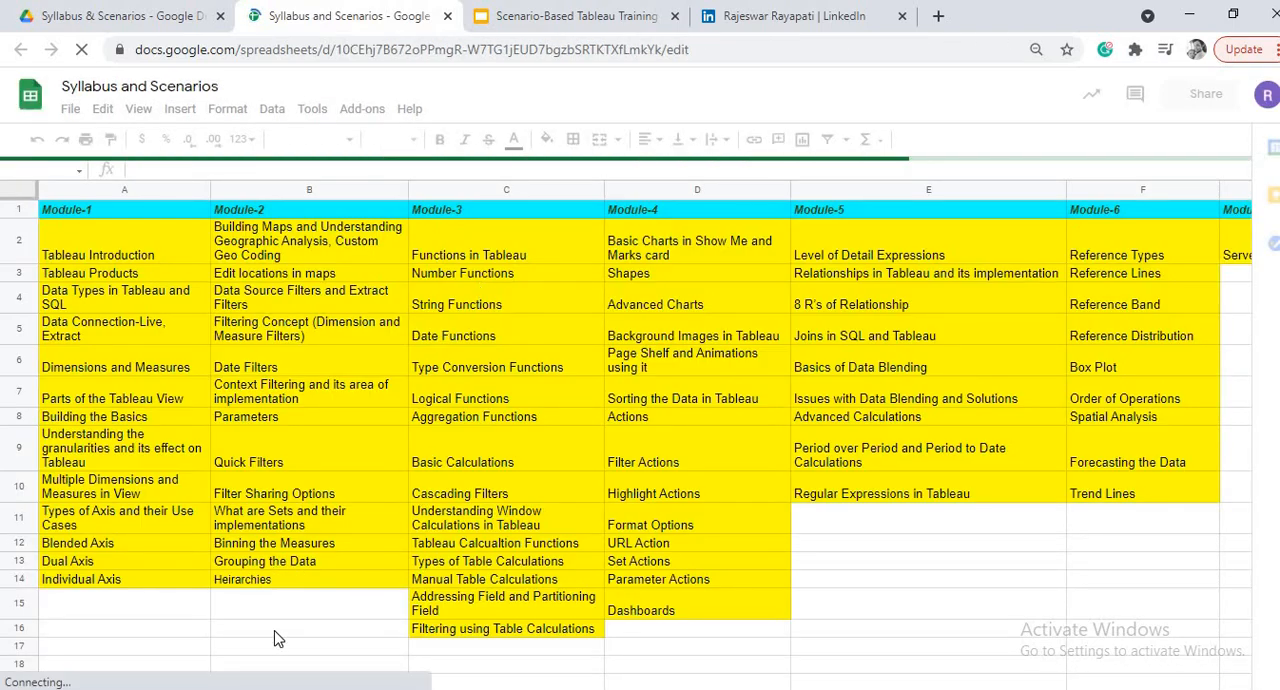
scroll(278, 638, "down", 2)
scroll(678, 640, "down", 3)
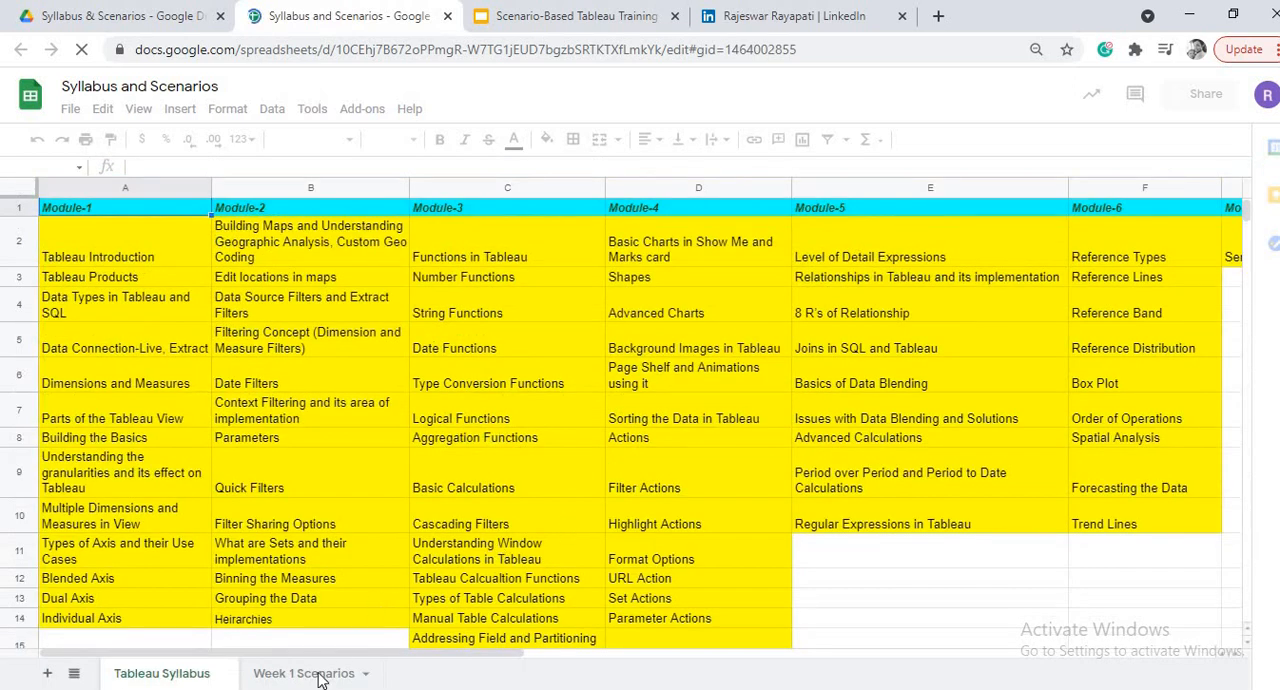
Review the Week 1 Scenarios sheet, then go back up to the Tableau Training folder
left_click(320, 678)
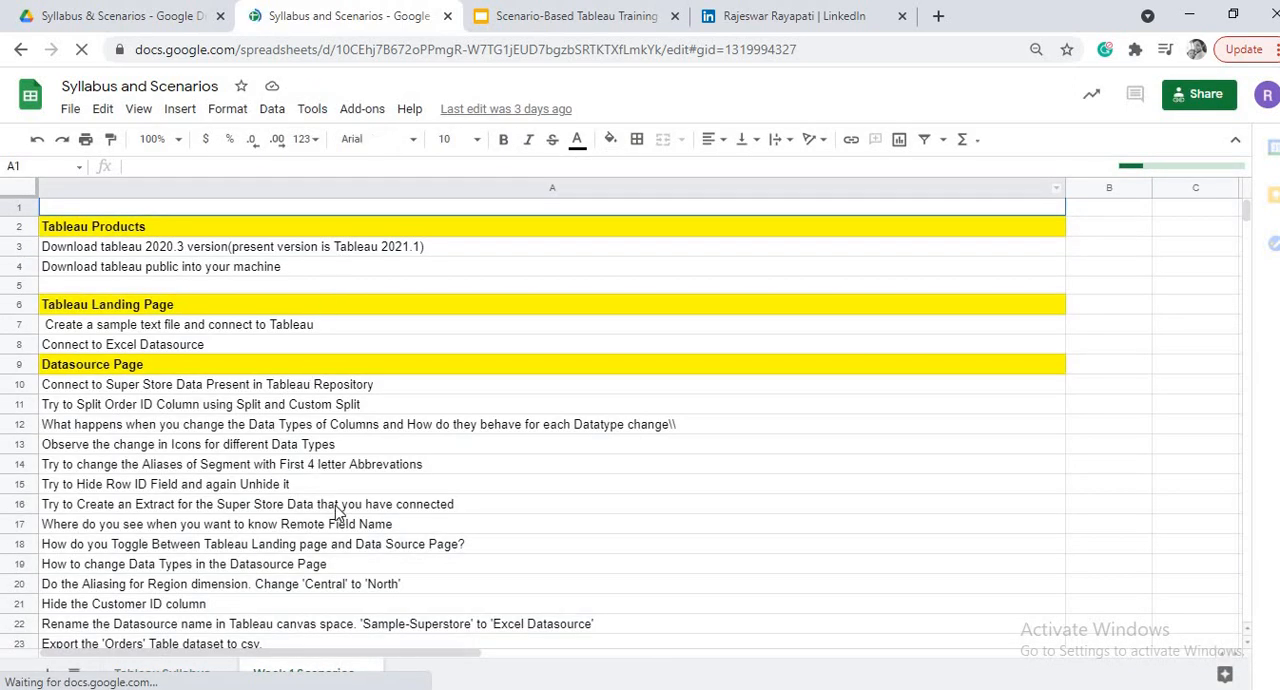
scroll(438, 468, "down", 5)
scroll(440, 468, "down", 2)
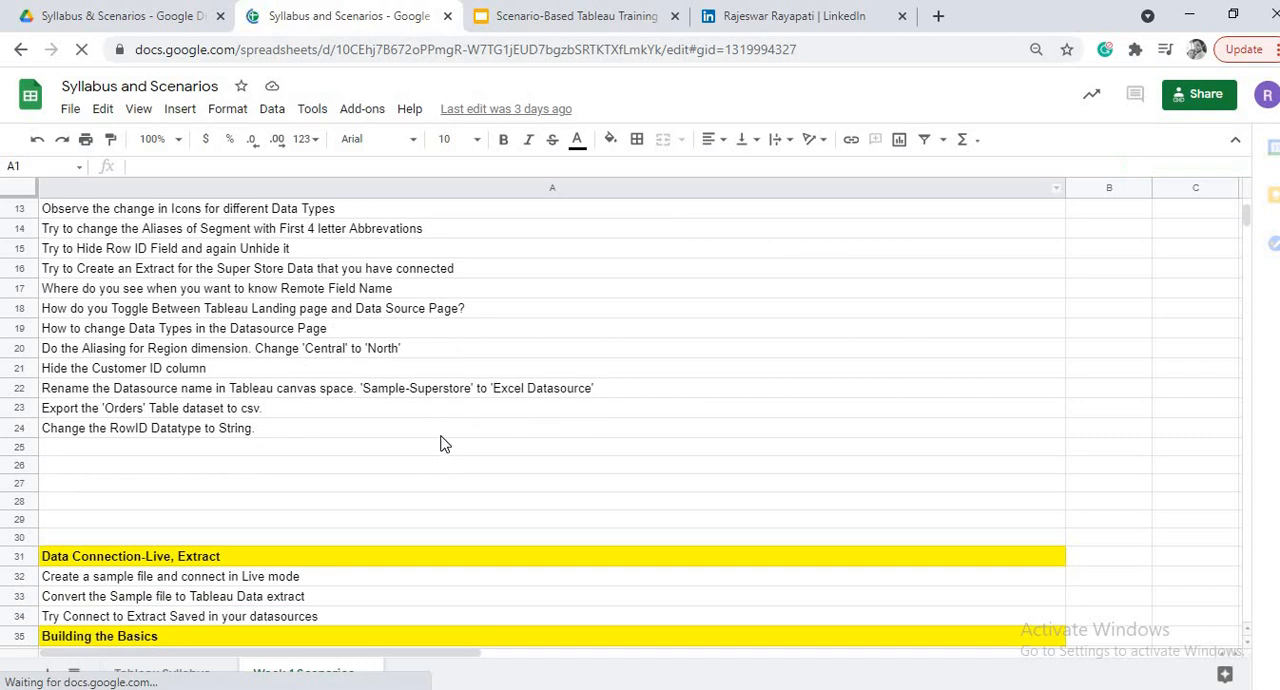
scroll(440, 440, "up", 8)
scroll(343, 80, "up", 2)
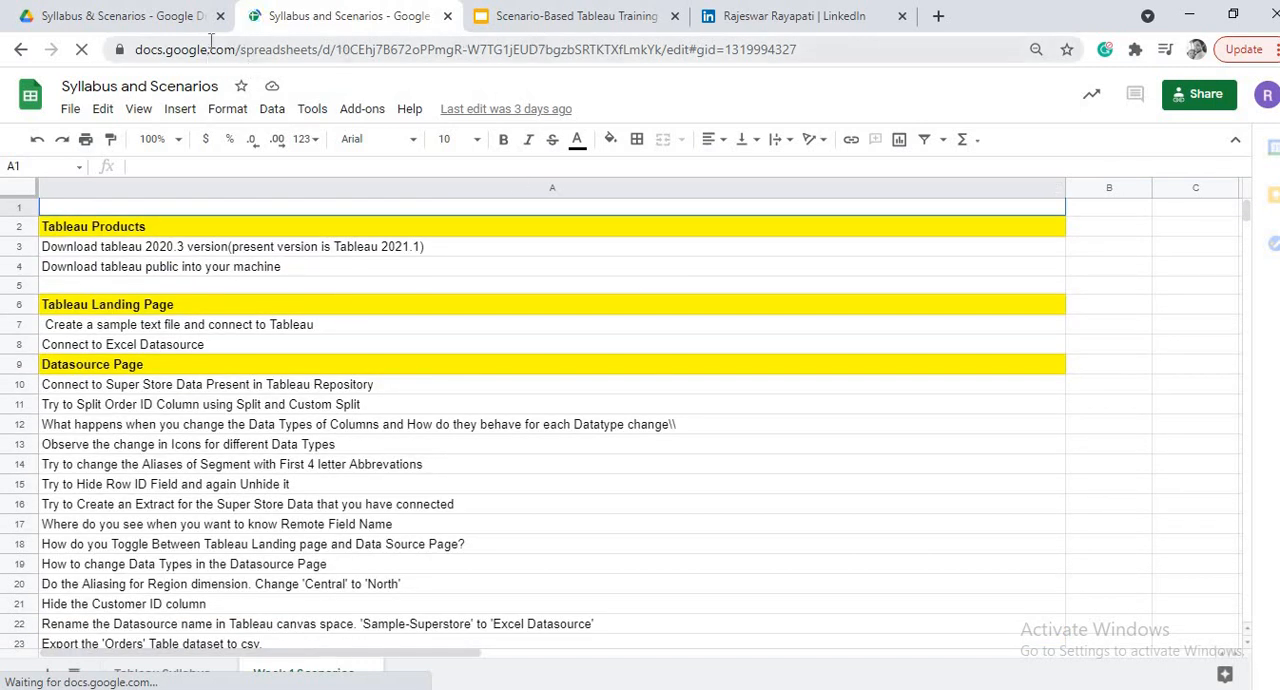
left_click(120, 16)
left_click(419, 151)
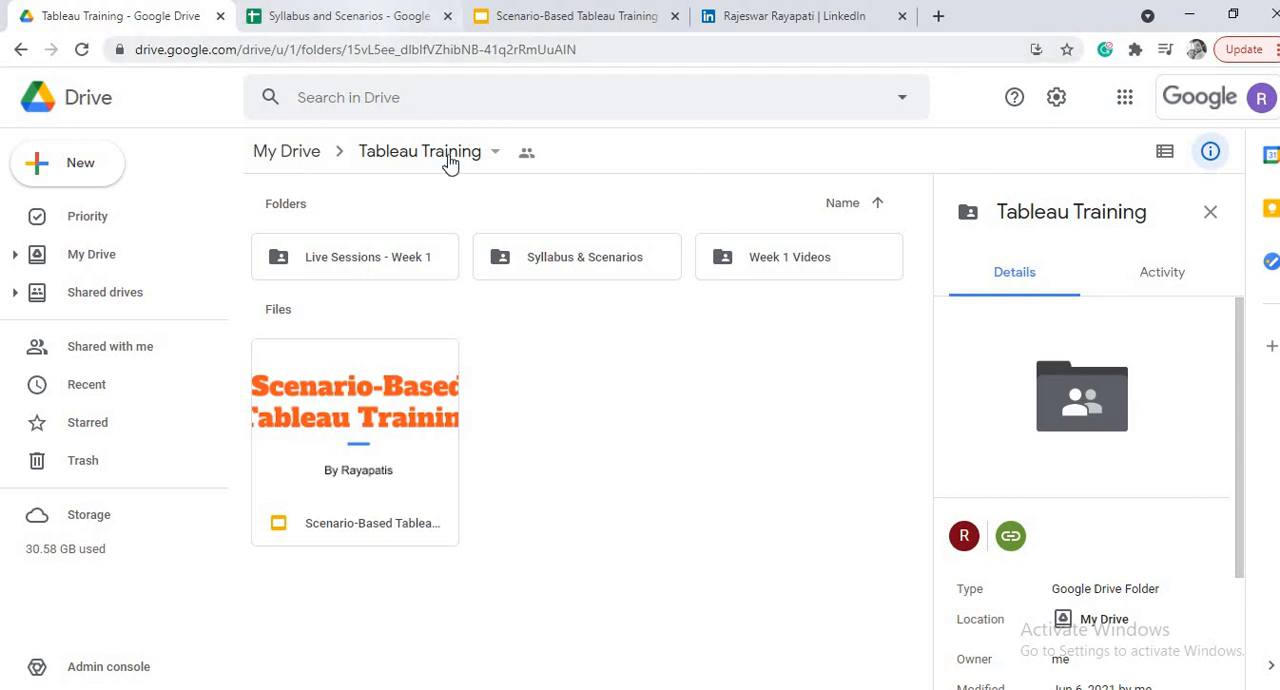
Browse the Live Sessions - Week 1 folder and return to the training presentation
double_click(370, 248)
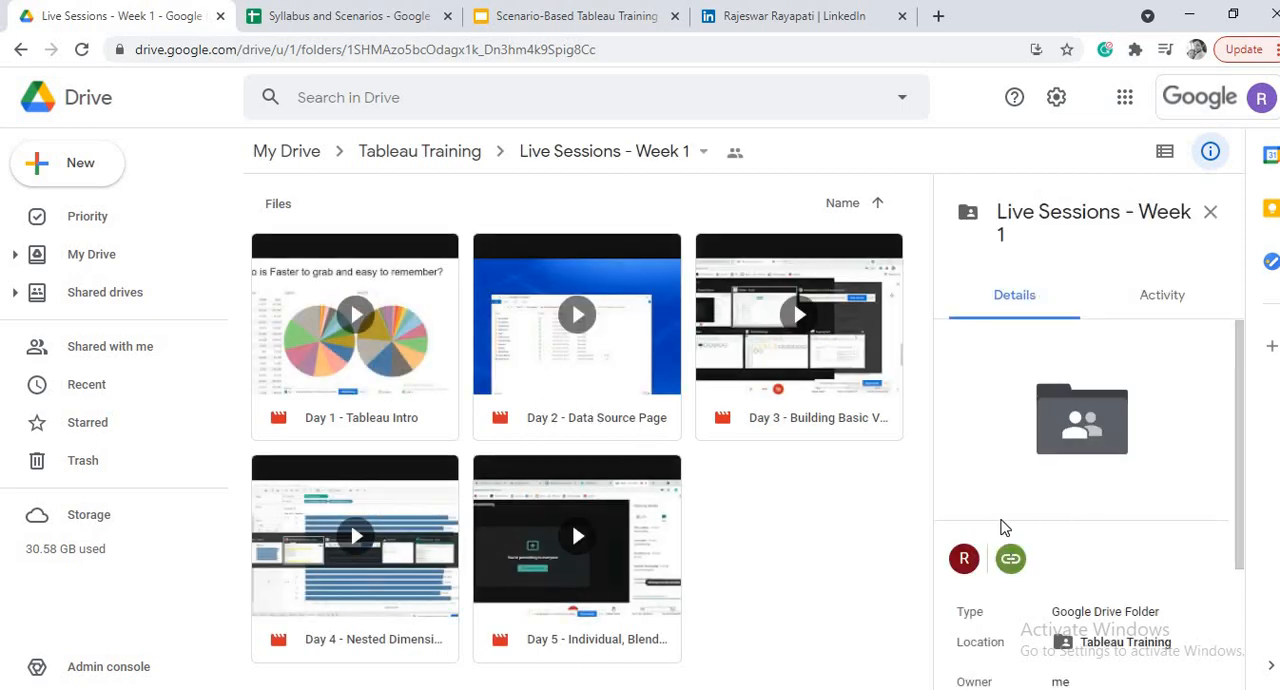
left_click(420, 151)
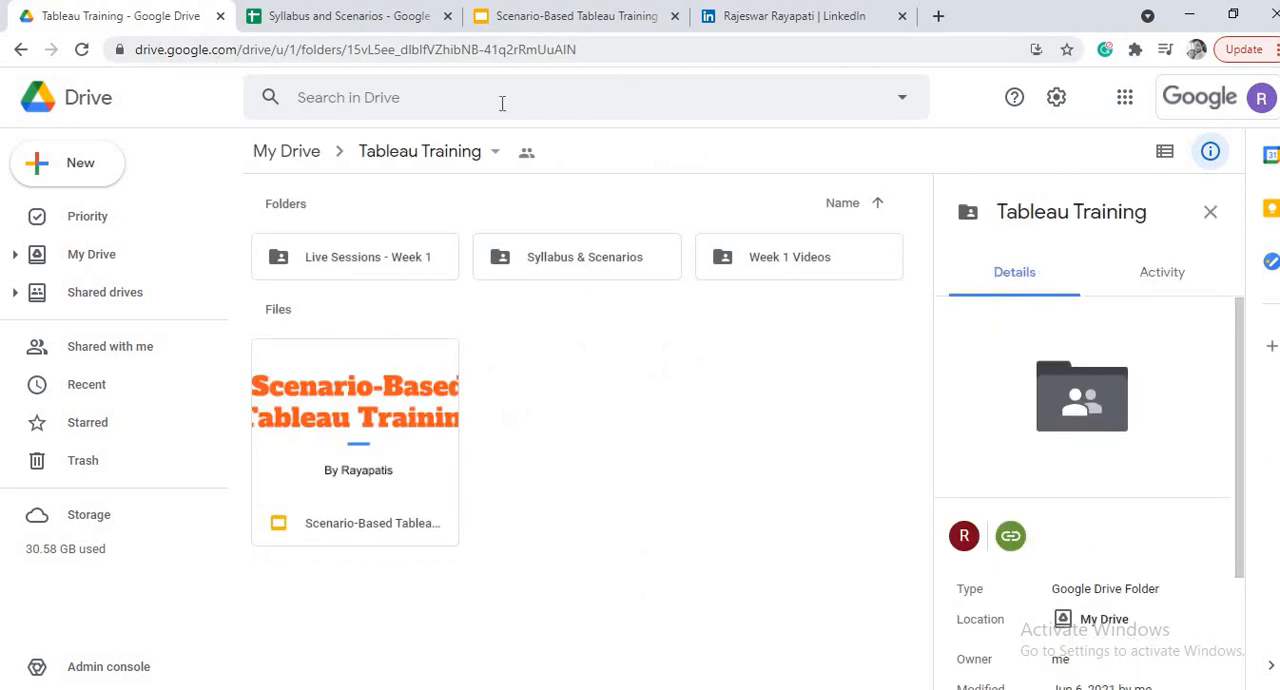
left_click(565, 16)
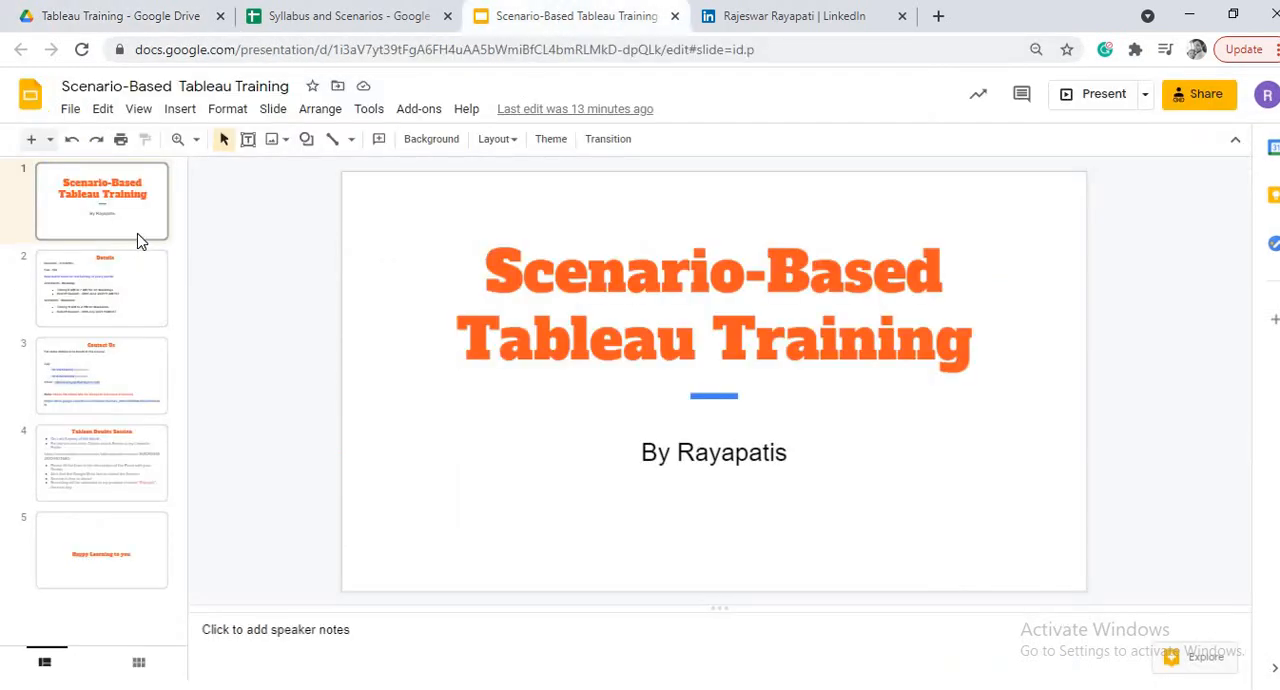
Step through the Details, Contact Us and Tableau Doubts Session slides
left_click(116, 293)
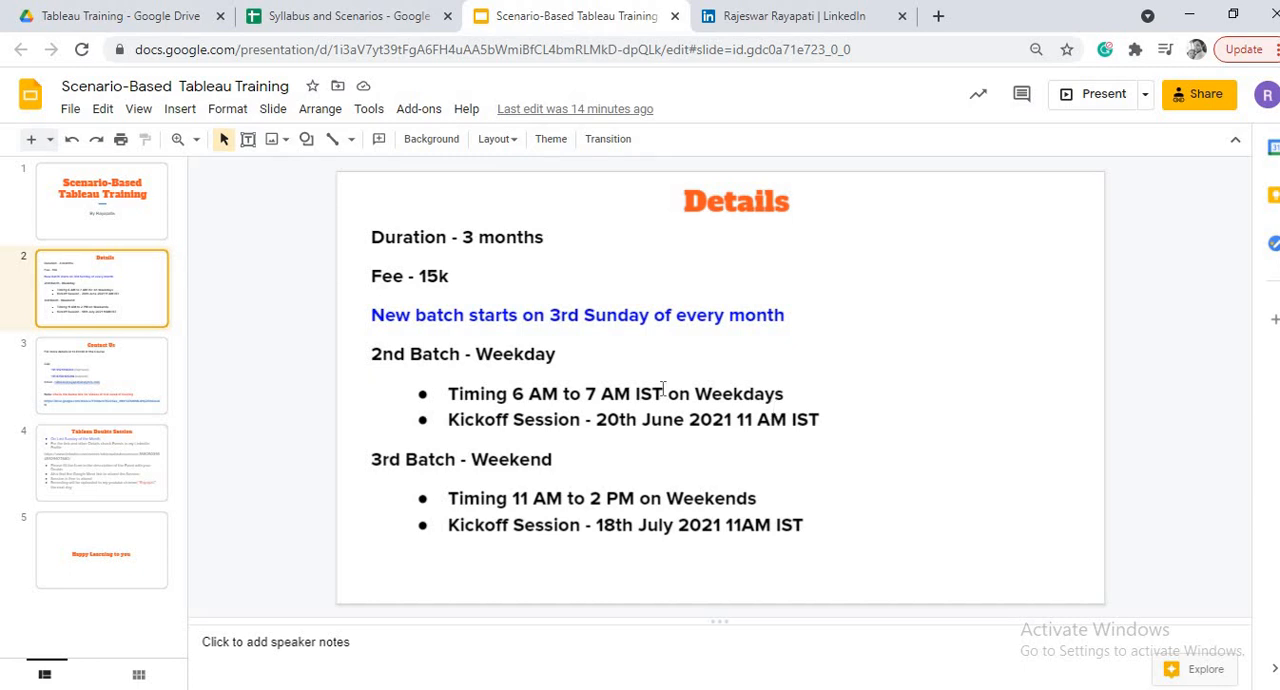
left_click(102, 375)
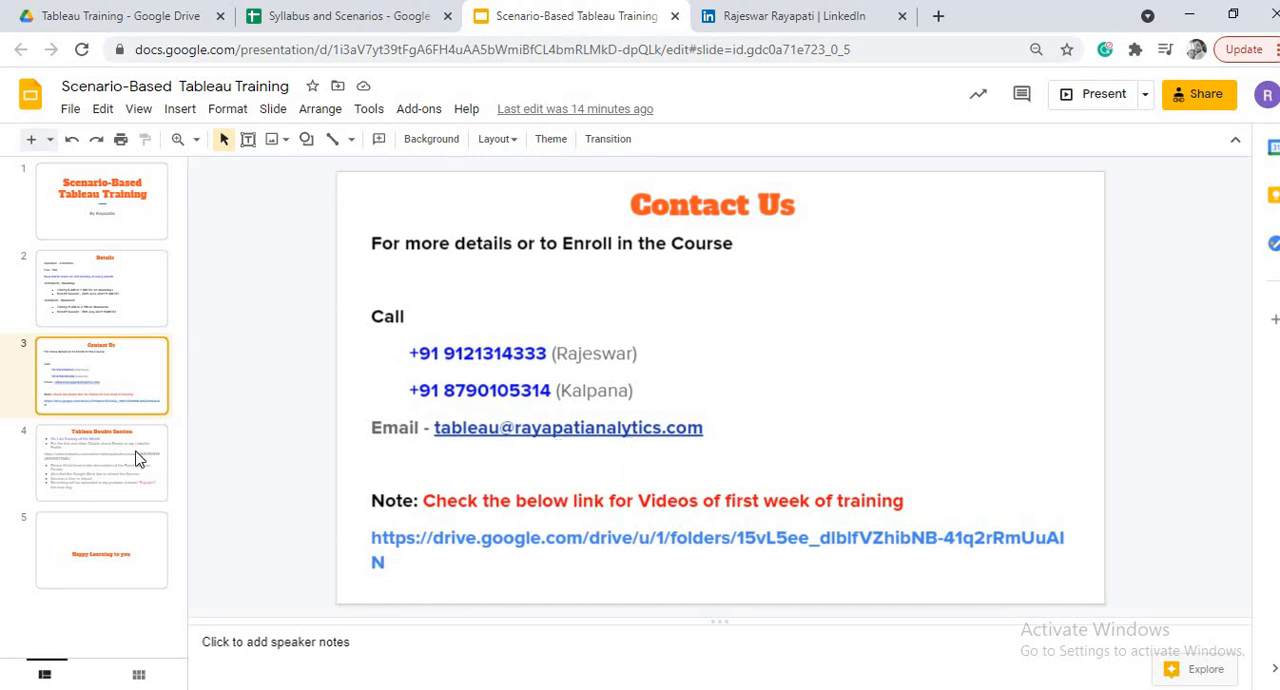
left_click(103, 460)
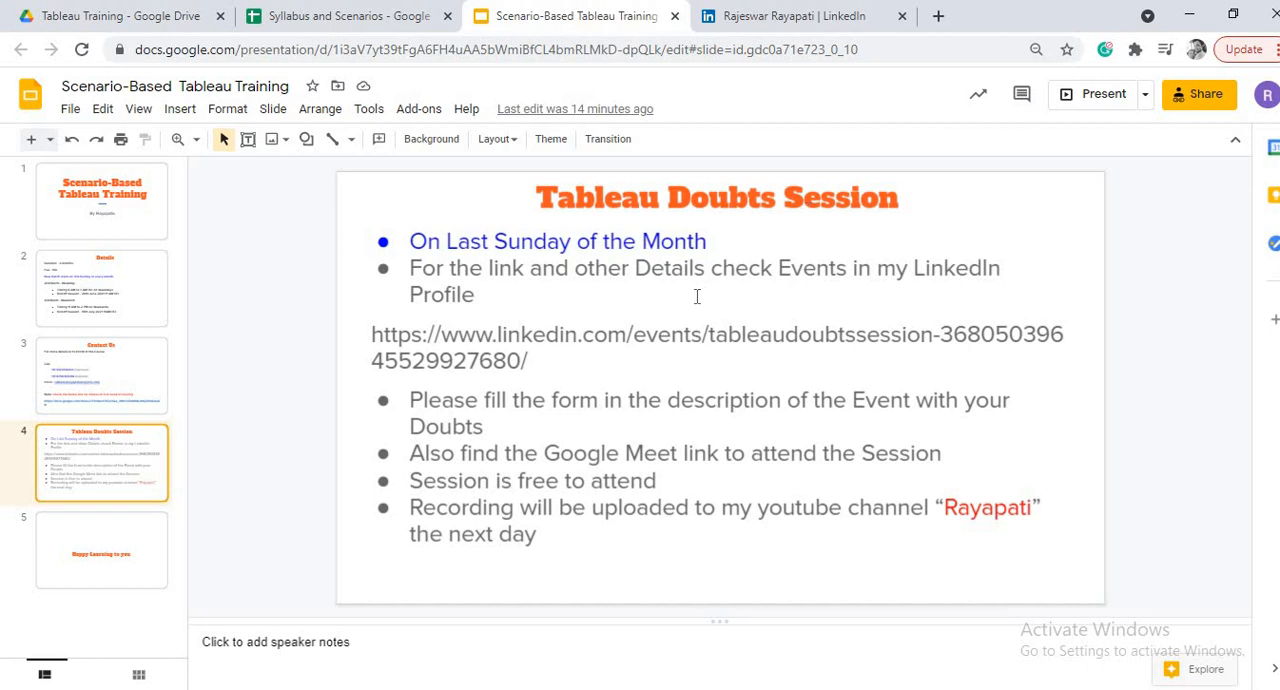
From the LinkedIn feed, view the Tableau Doubts Session - 3 event and expand its full description
left_click(779, 17)
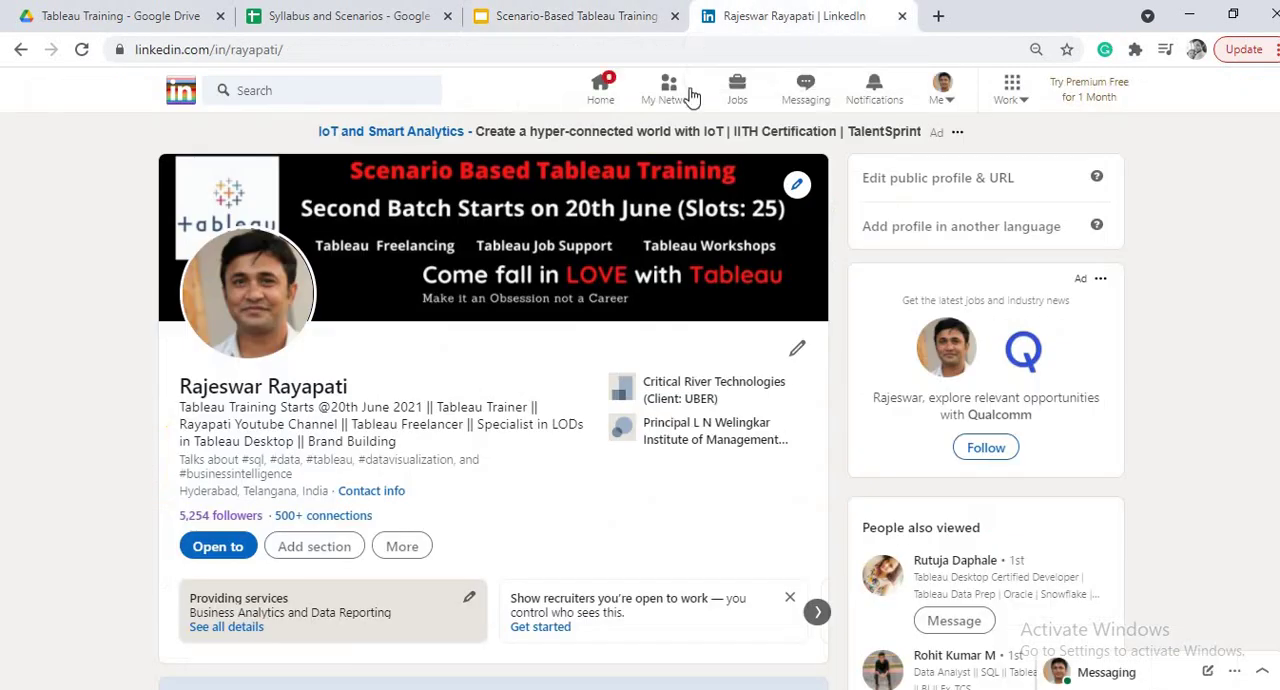
left_click(181, 95)
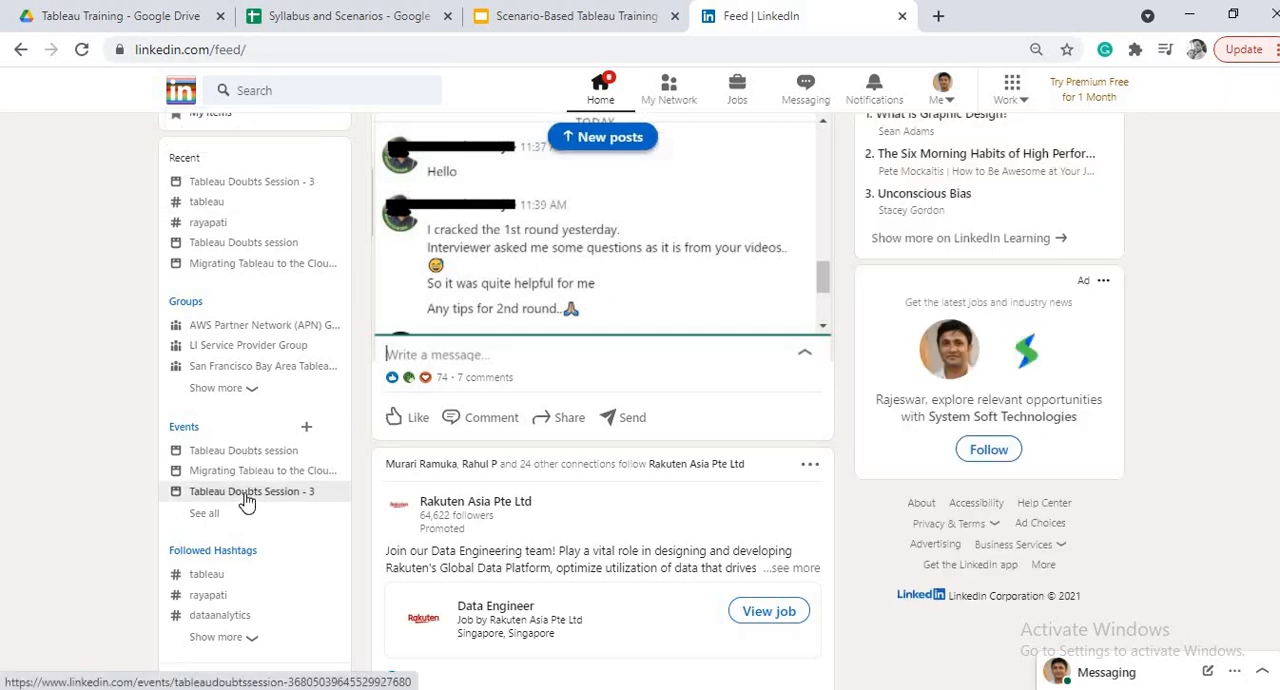
left_click(251, 491)
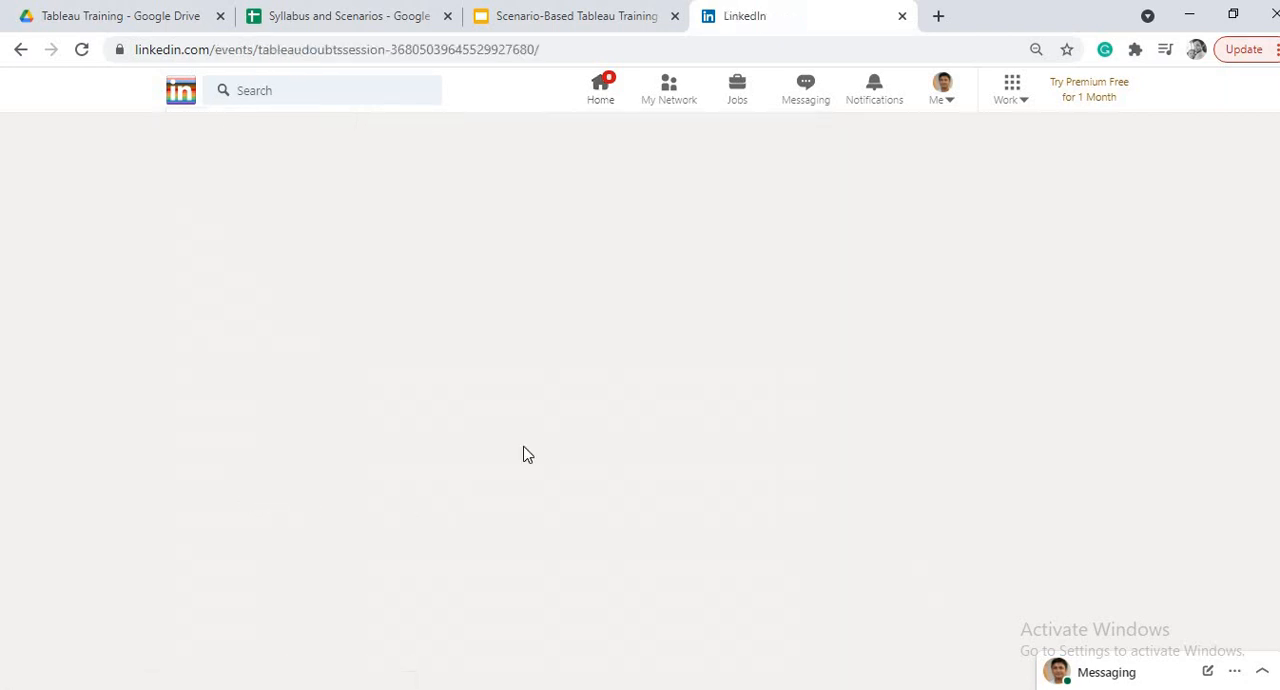
scroll(551, 410, "down", 3)
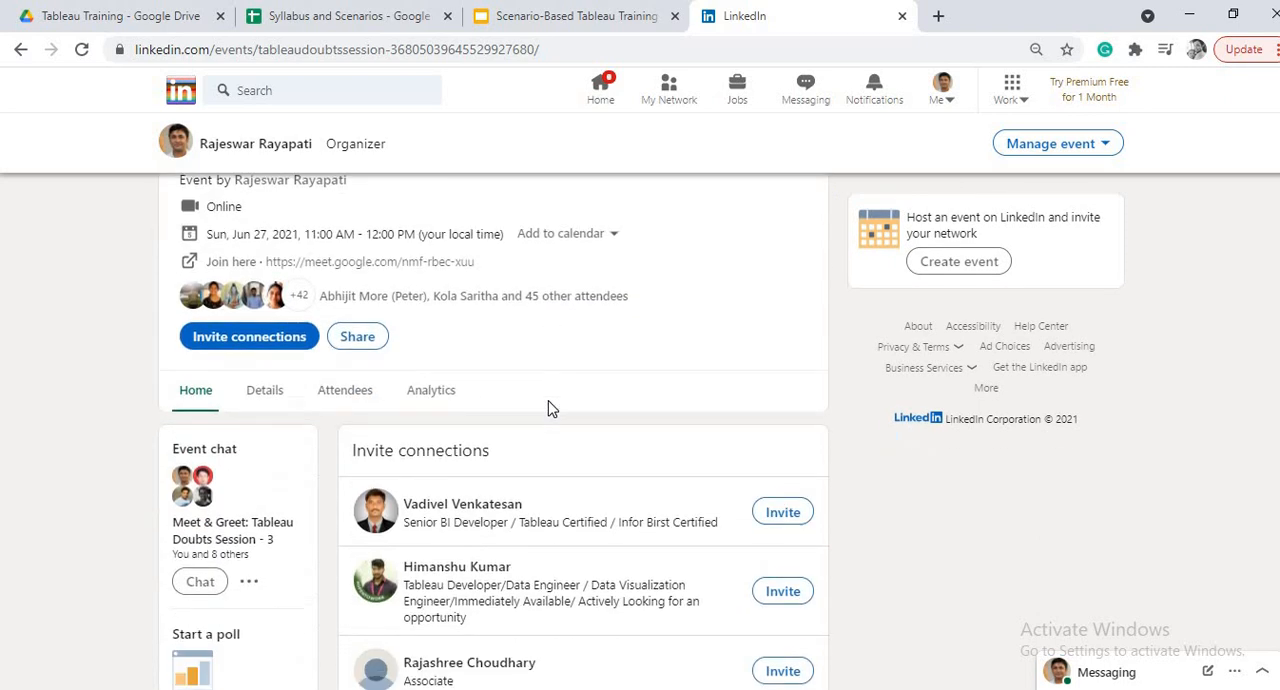
scroll(547, 408, "up", 3)
scroll(534, 381, "down", 3)
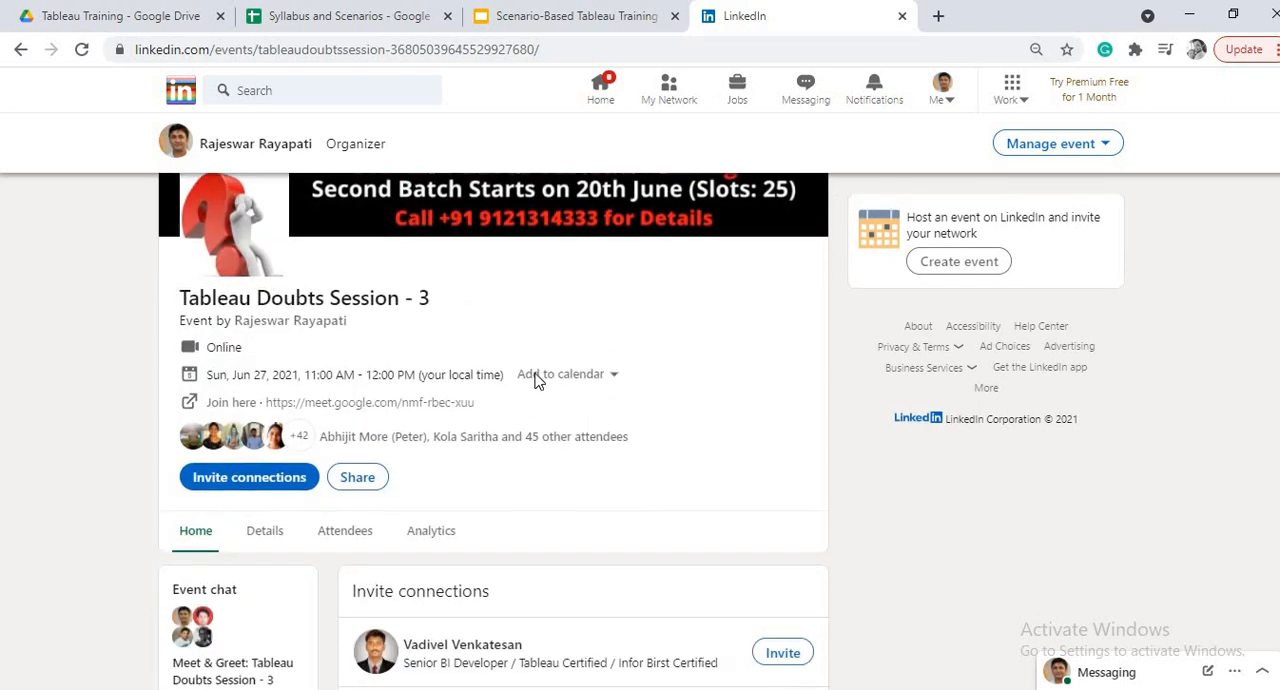
scroll(534, 381, "up", 3)
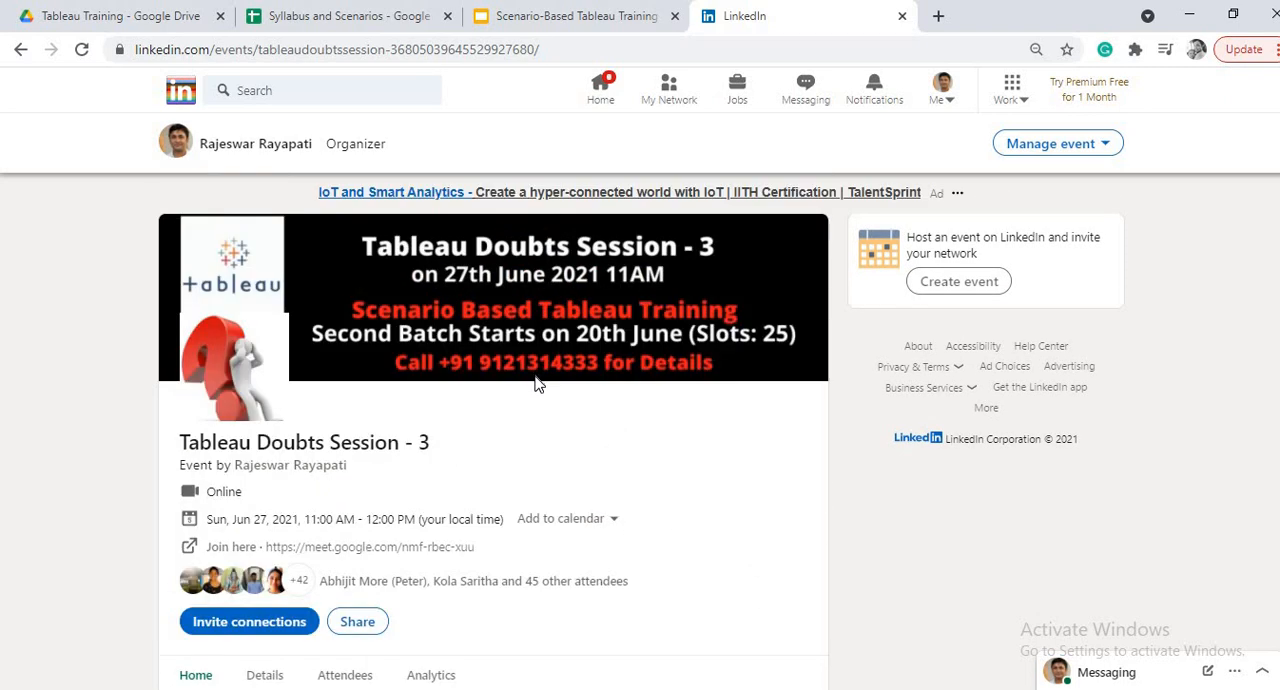
scroll(537, 384, "down", 1)
scroll(537, 384, "down", 1)
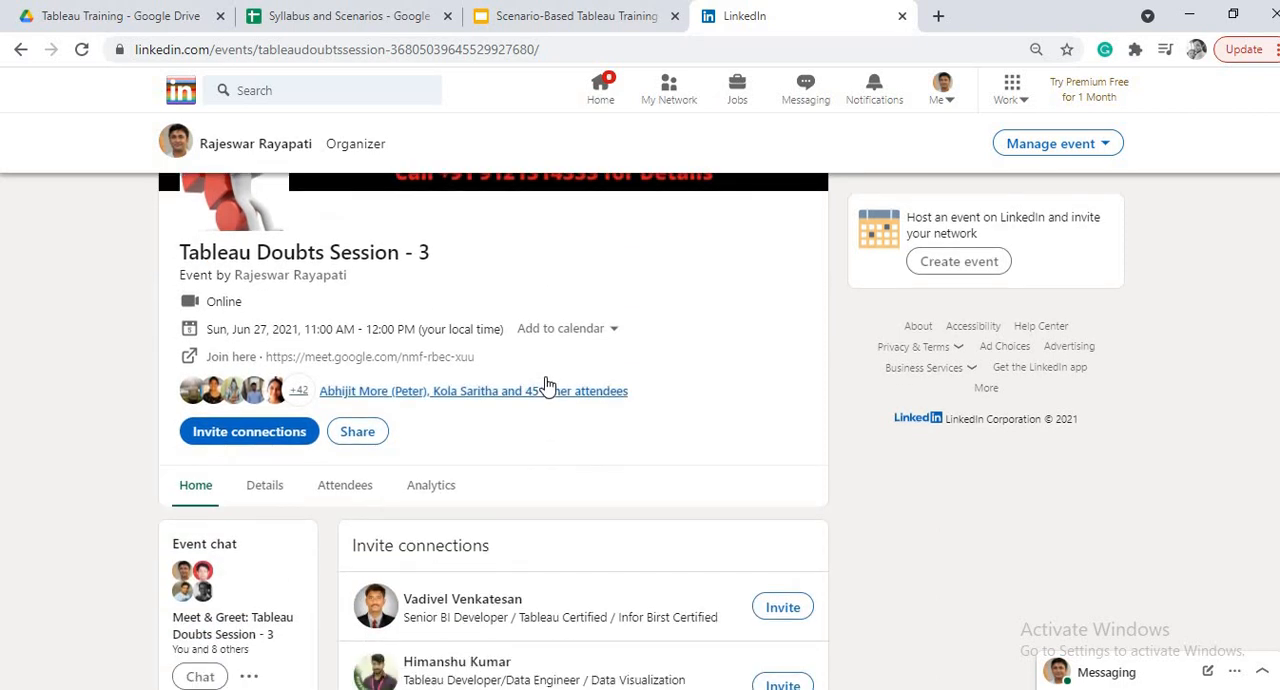
scroll(552, 345, "up", 3)
scroll(548, 352, "down", 3)
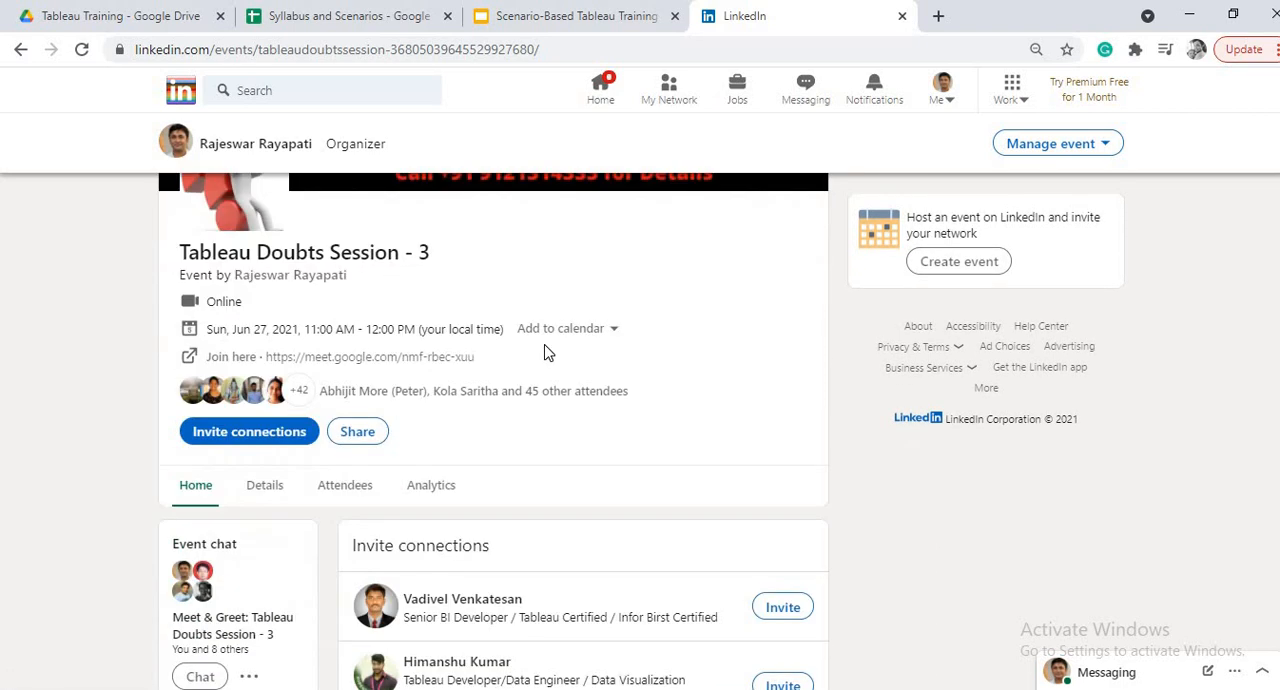
left_click(264, 485)
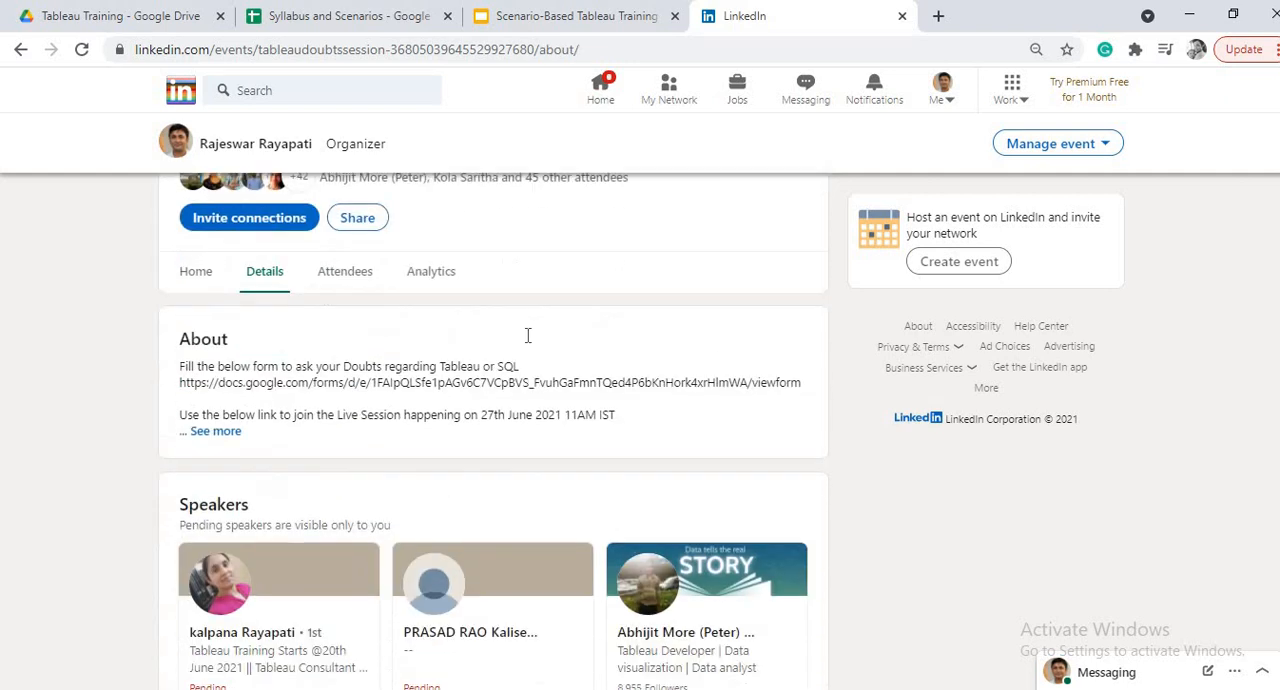
scroll(528, 337, "down", 1)
left_click(216, 360)
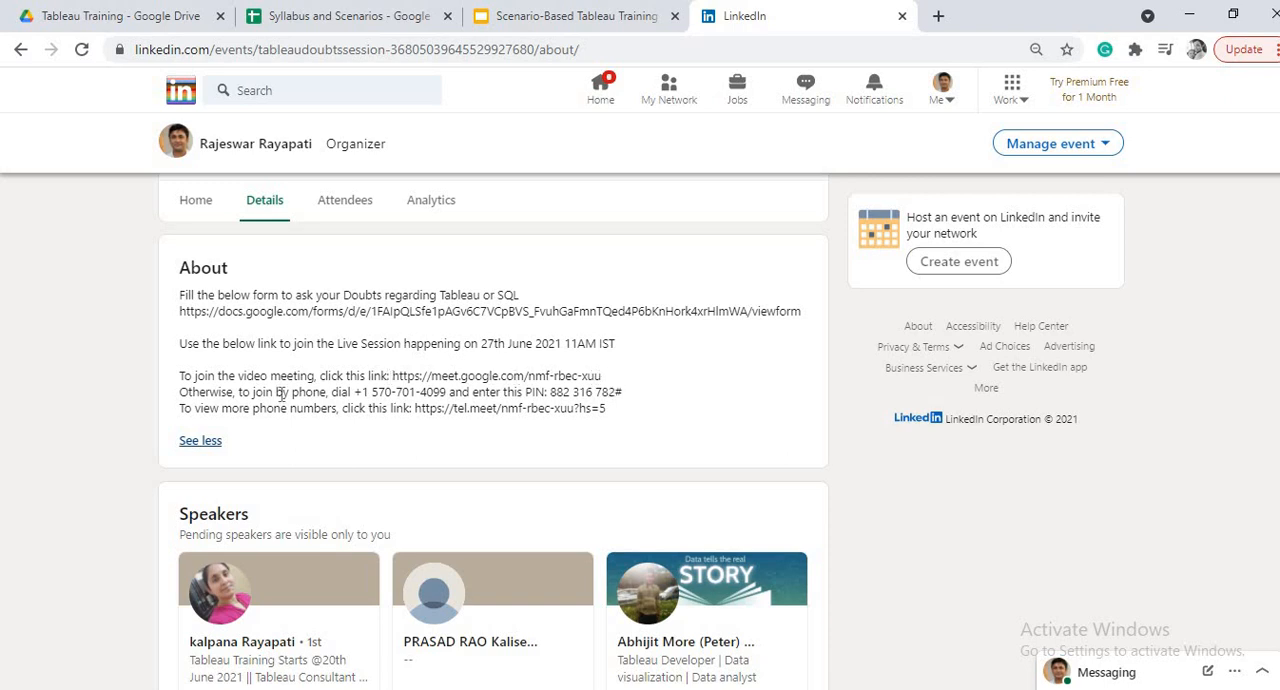
scroll(282, 395, "up", 2)
scroll(300, 420, "up", 2)
scroll(300, 420, "up", 2)
scroll(305, 450, "up", 2)
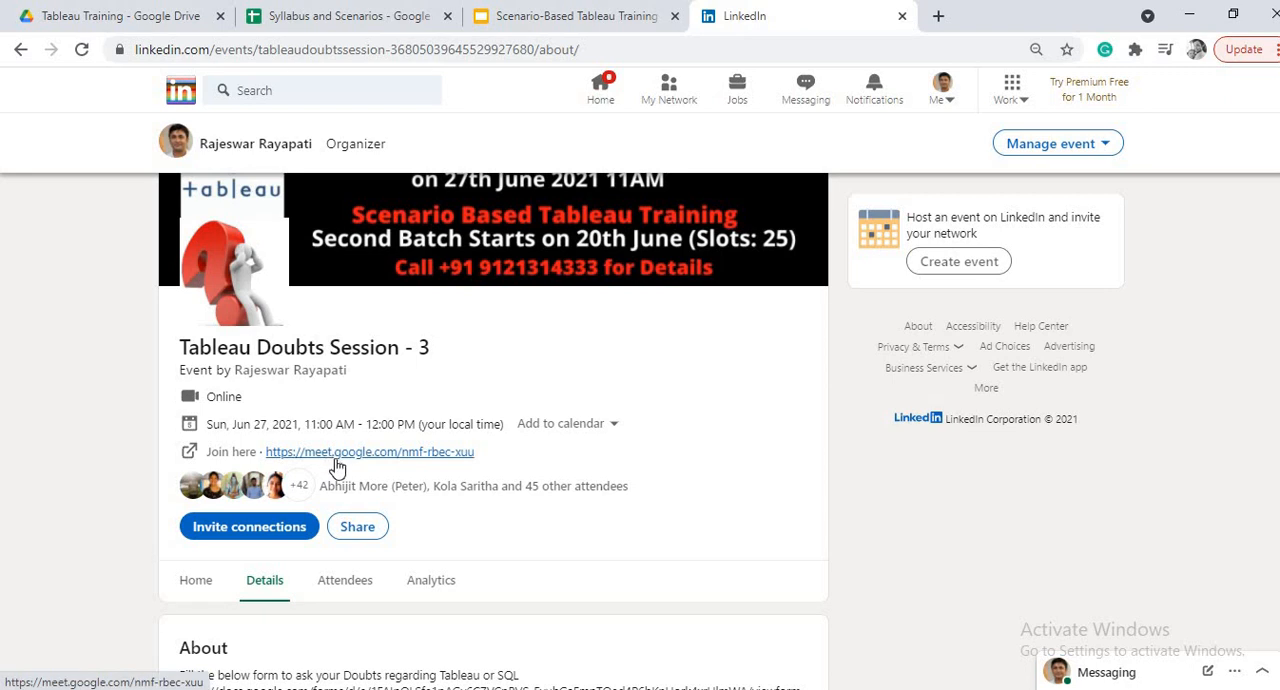
Show the closing Happy Learning slide and switch back to the Tableau workbook
left_click(552, 16)
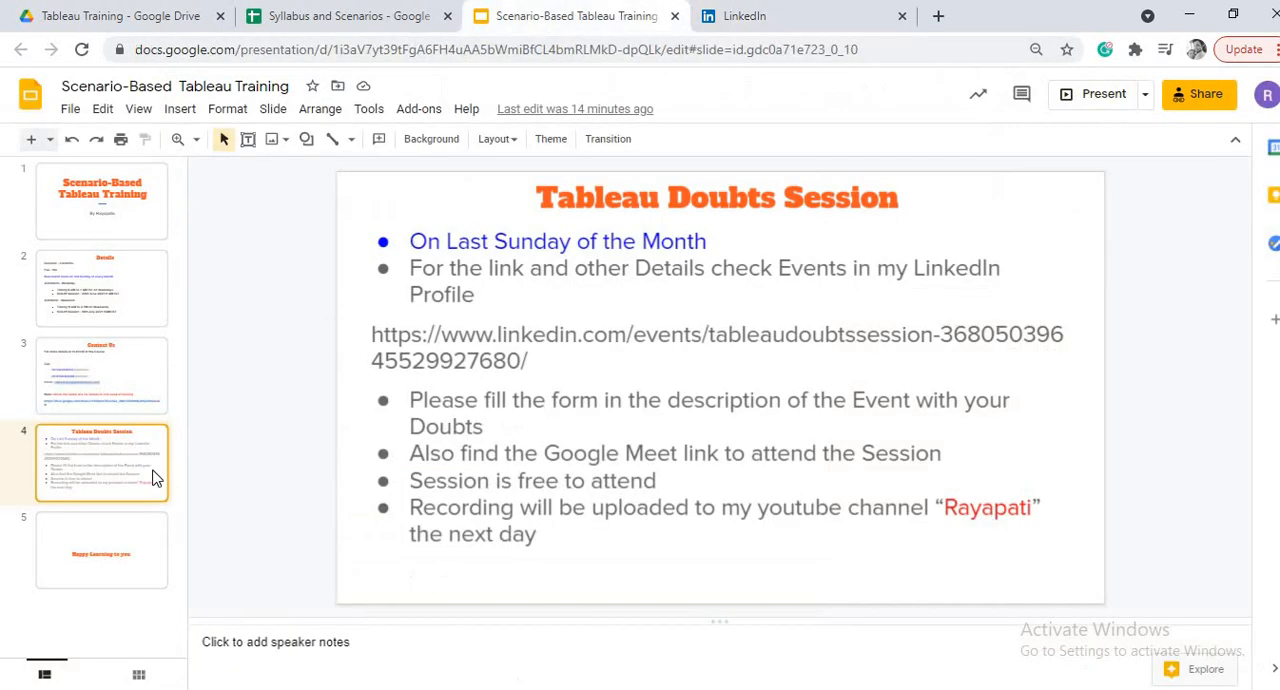
left_click(118, 543)
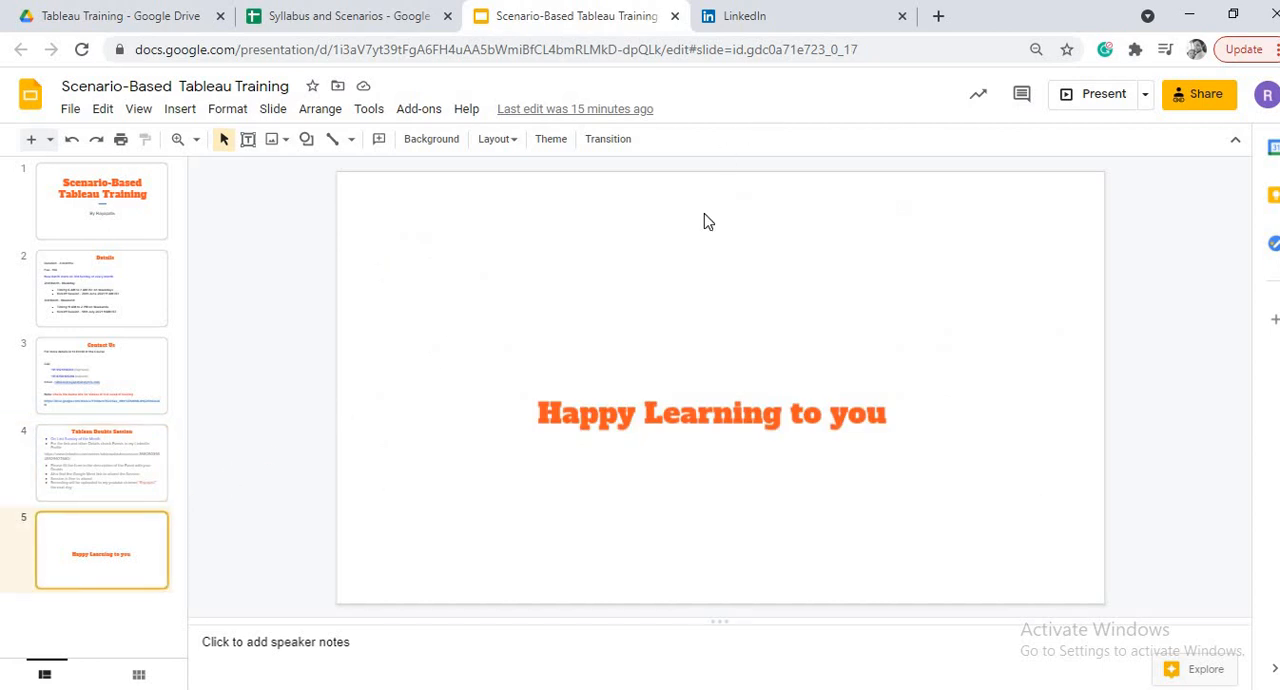
key("alt+Tab")
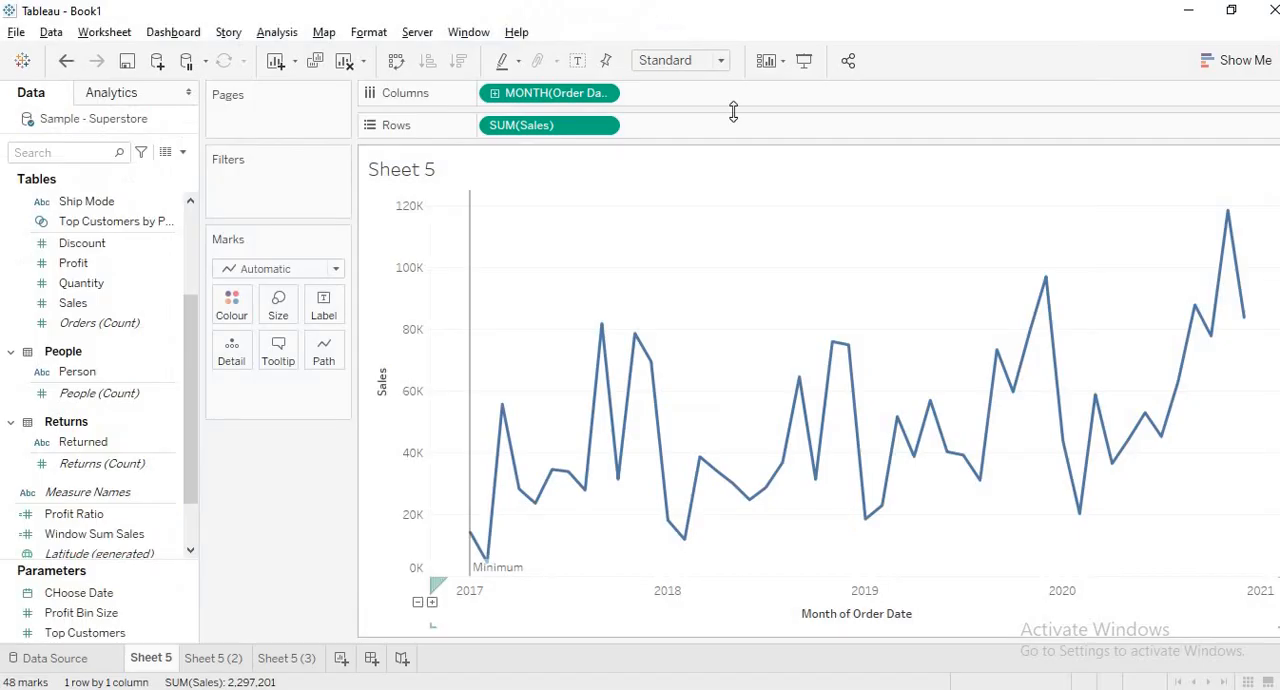
Select successive monthly points on the existing chart to watch the reference line move, then clear the selection
left_click(634, 333)
left_click(657, 465)
left_click(700, 455)
left_click(766, 487)
left_click(831, 341)
left_click(900, 300)
left_click(930, 402)
left_click(1000, 300)
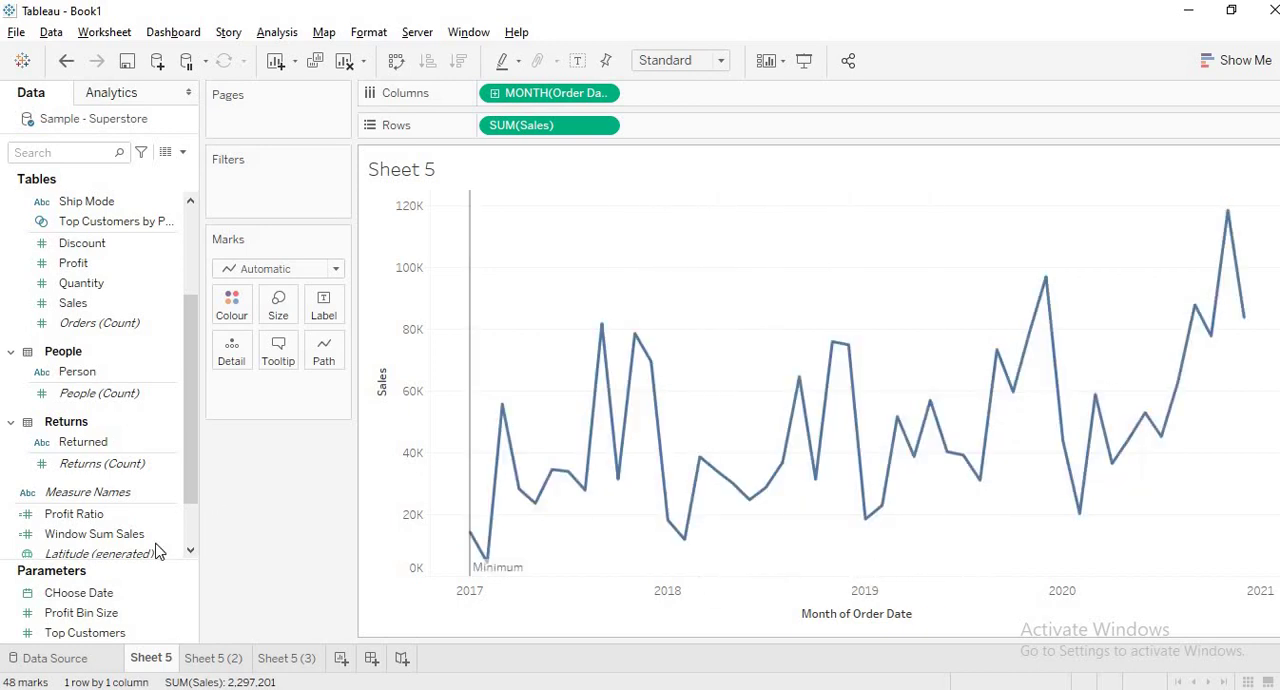
On new Sheet 6, plot SUM(Sales) against continuous Month of Order Date as a line chart
left_click(342, 658)
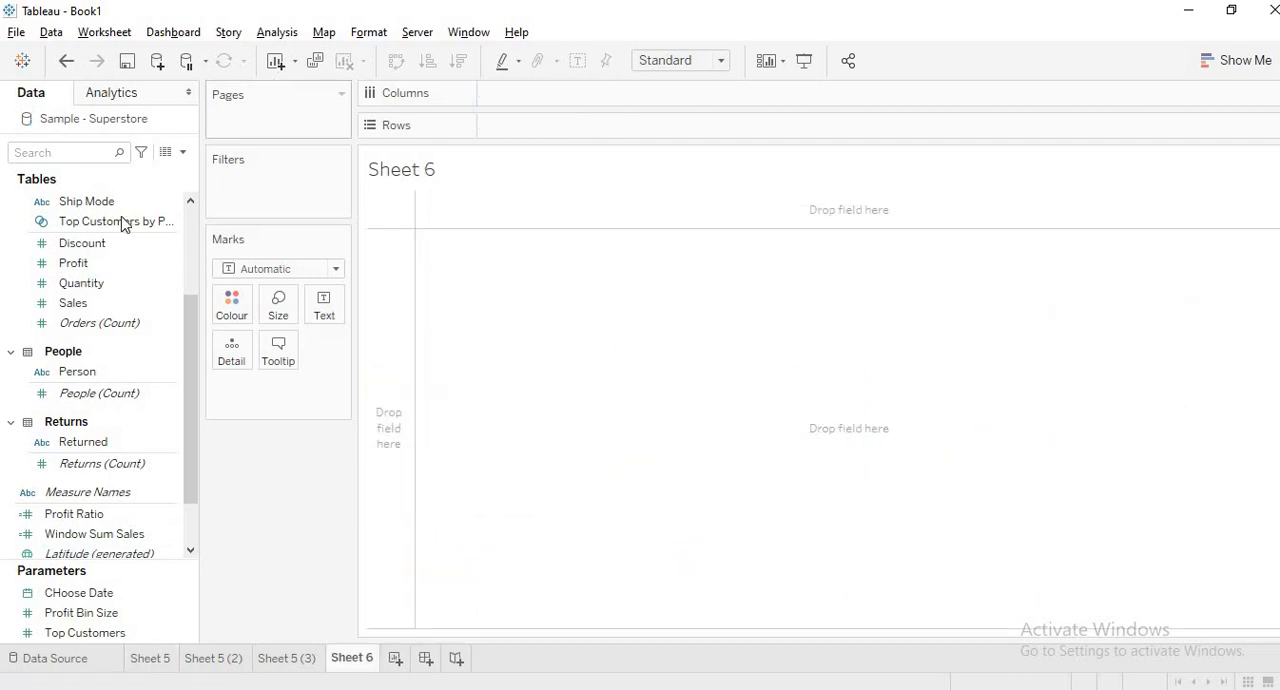
scroll(120, 400, "up", 5)
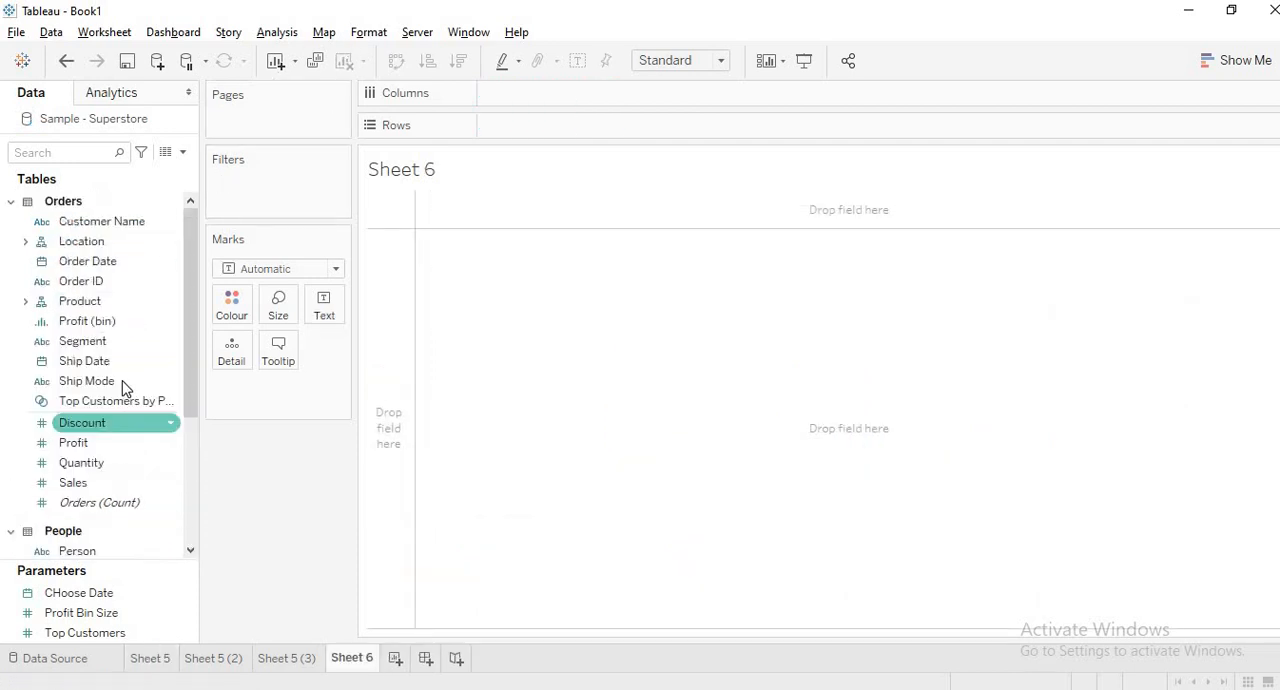
left_click_drag(88, 261, 533, 130)
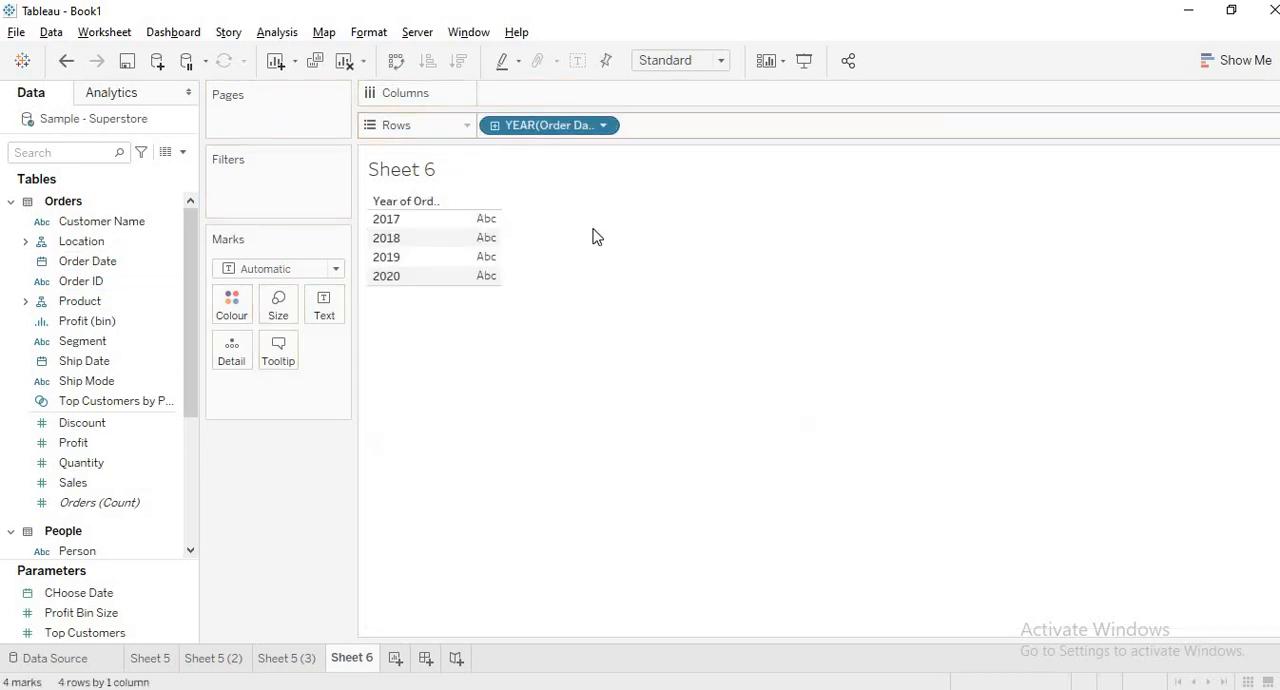
right_click(545, 126)
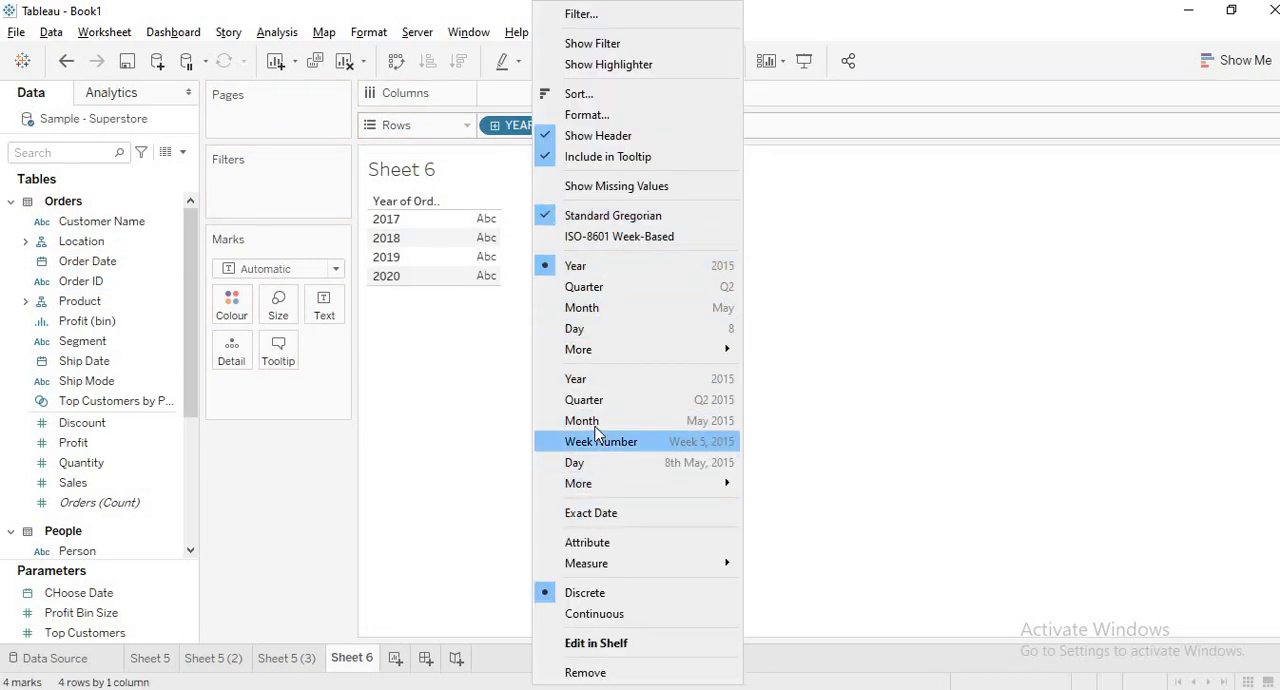
left_click(600, 420)
mouse_move(548, 125)
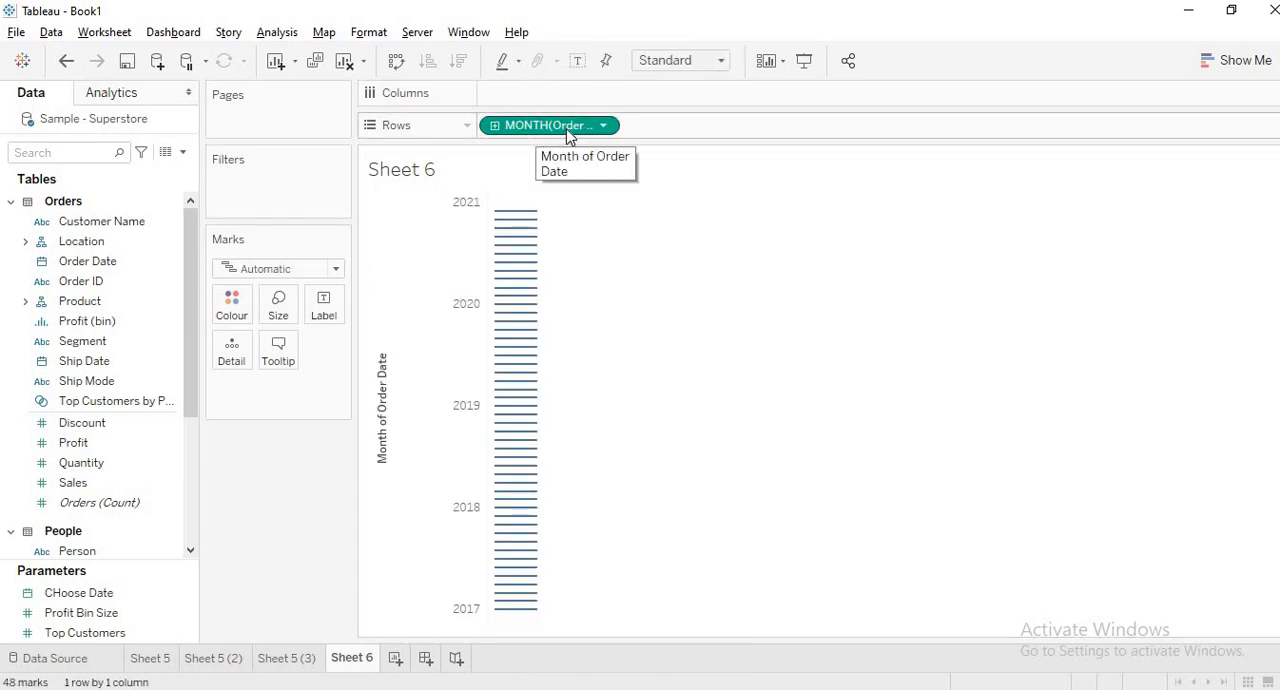
left_click_drag(548, 126, 548, 93)
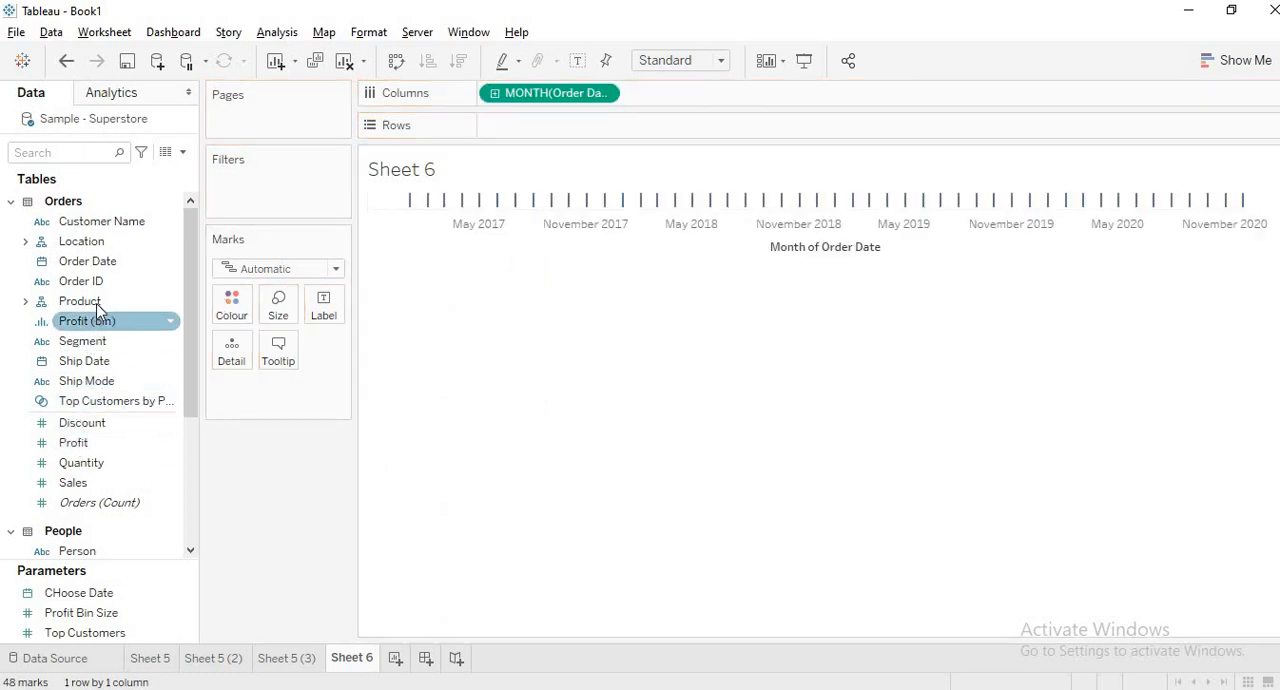
left_click_drag(73, 482, 550, 125)
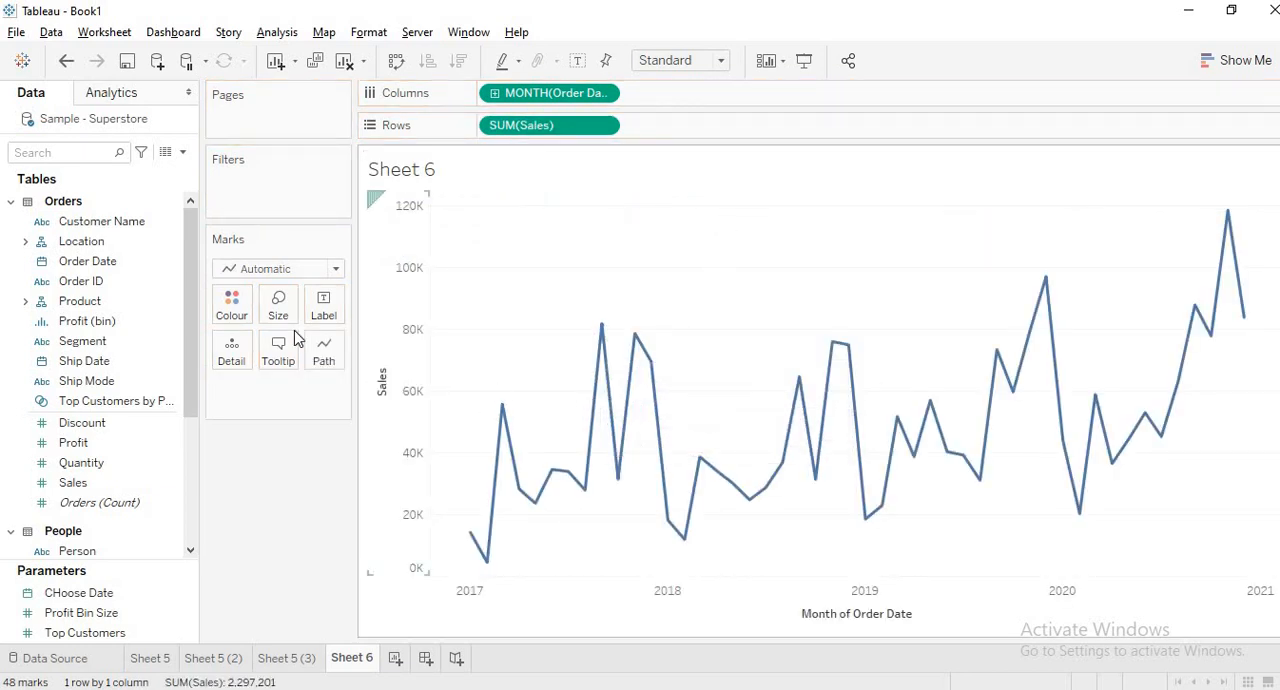
left_click(142, 344)
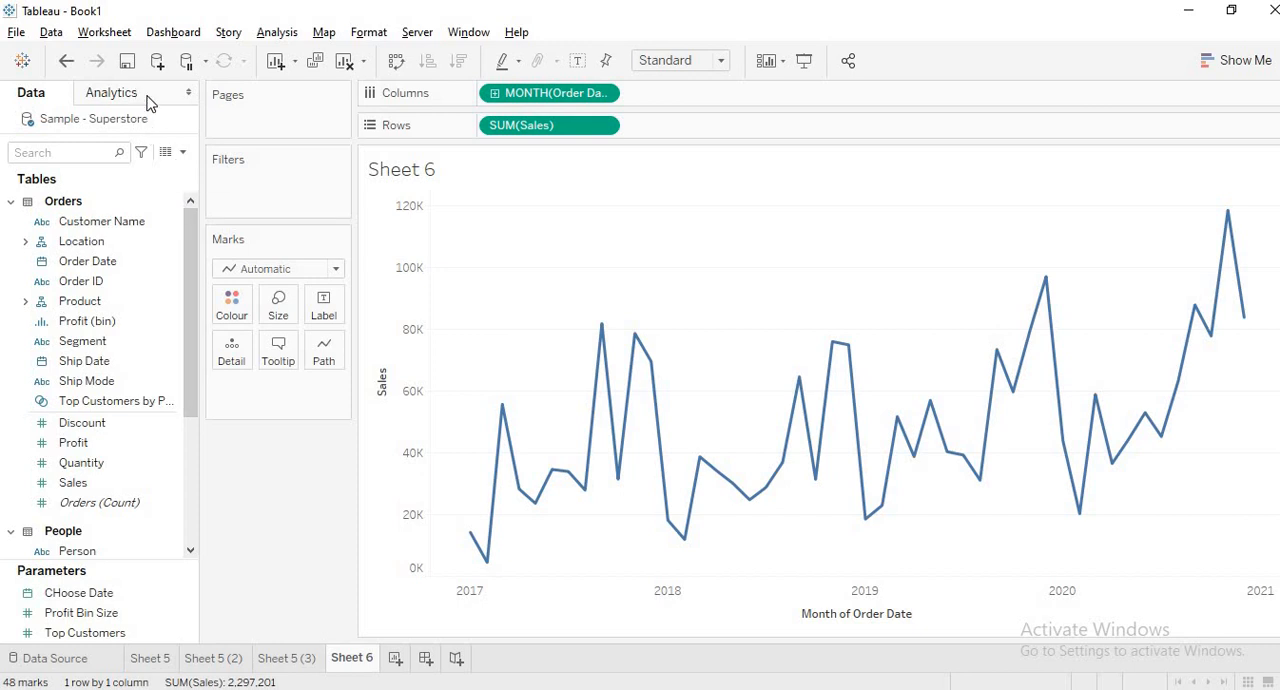
From Analytics, add a table-wide reference line at the minimum MONTH(Order Date) with recalculation enabled
left_click(112, 92)
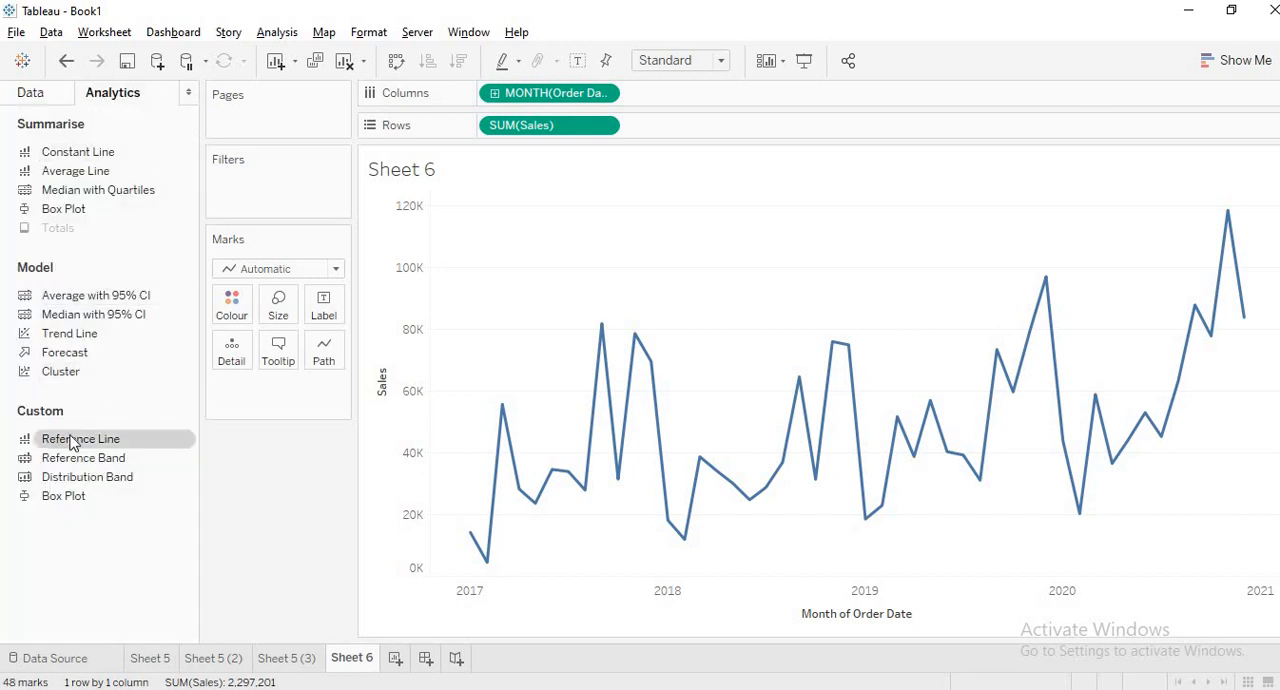
mouse_move(72, 443)
left_mouse_down()
mouse_move(502, 287)
mouse_move(508, 308)
left_mouse_up()
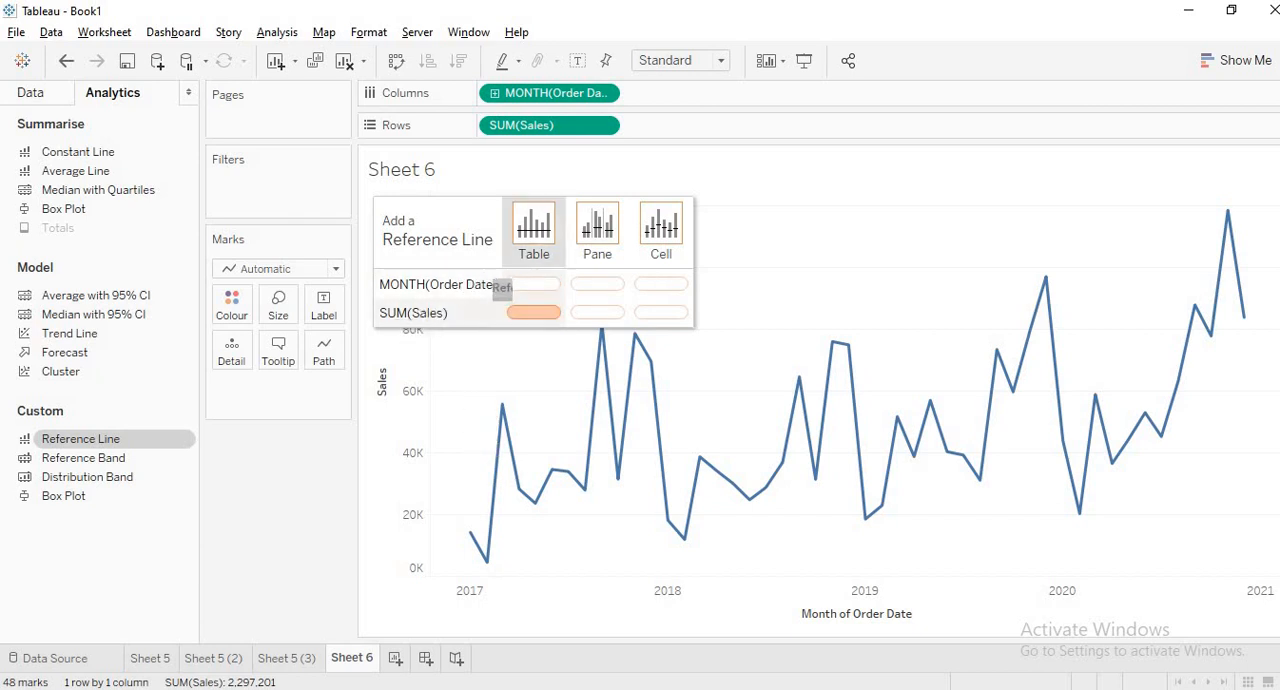
left_click_drag(508, 308, 503, 281)
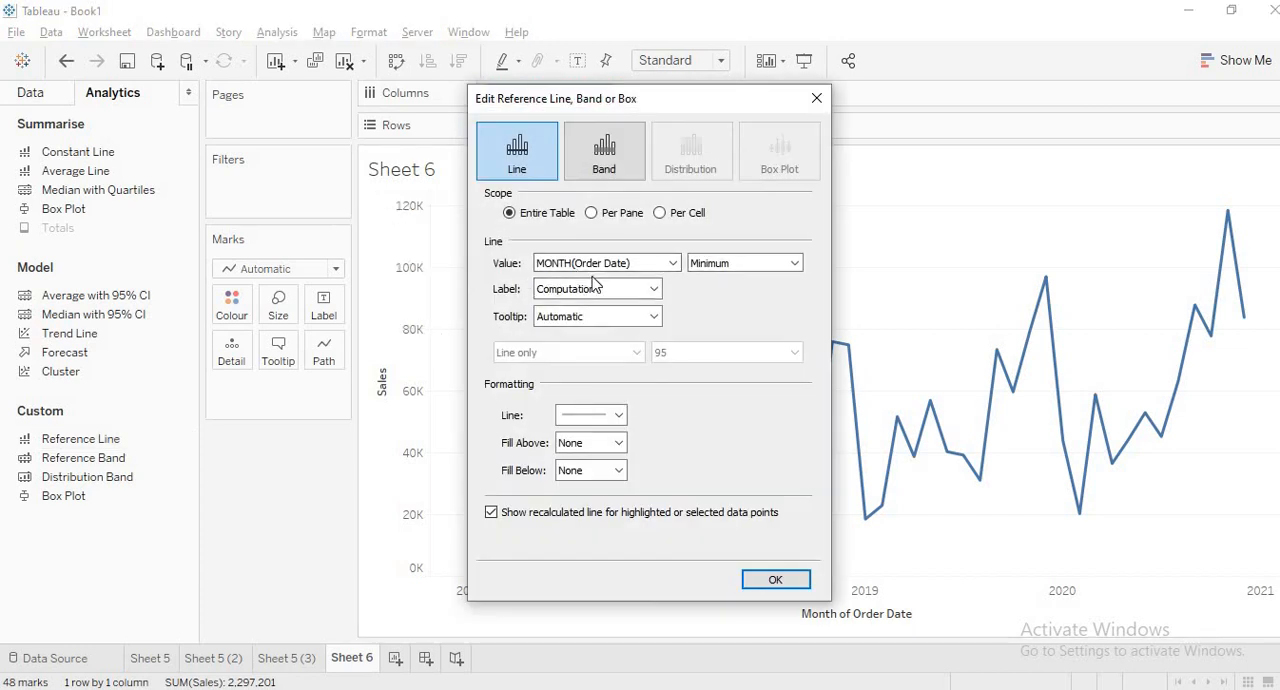
left_click(775, 580)
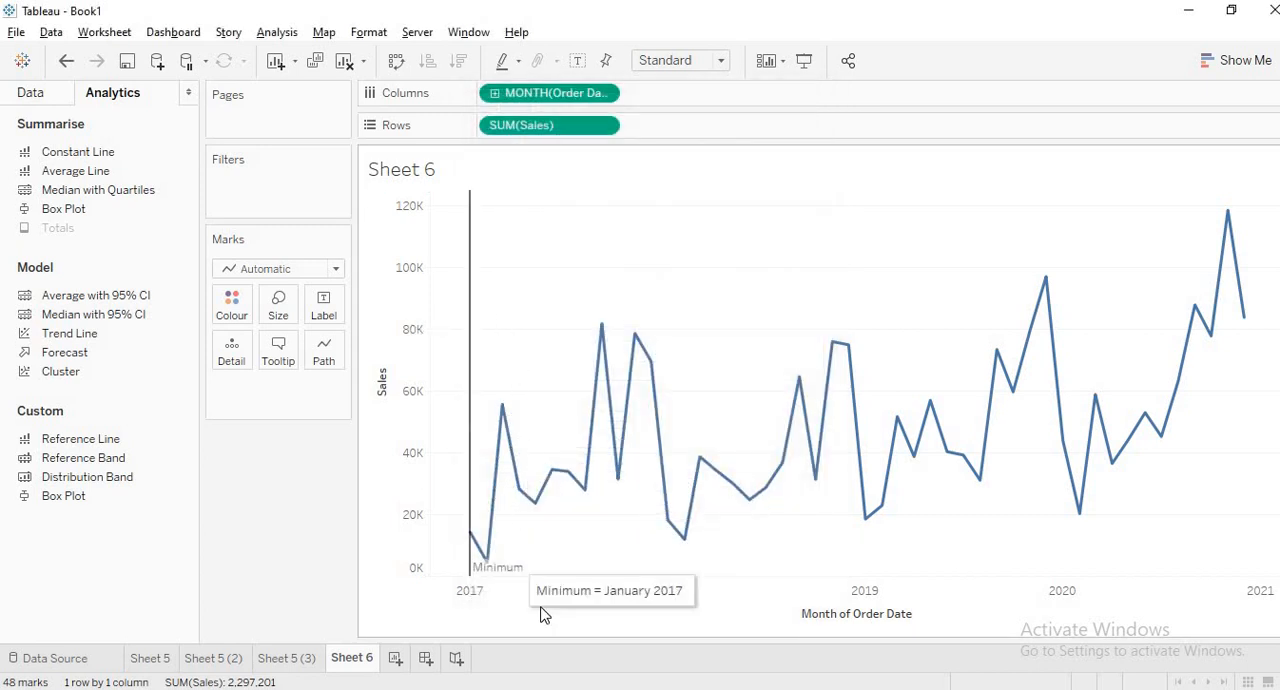
Review the reference line's settings from the month axis and confirm them unchanged
right_click(543, 605)
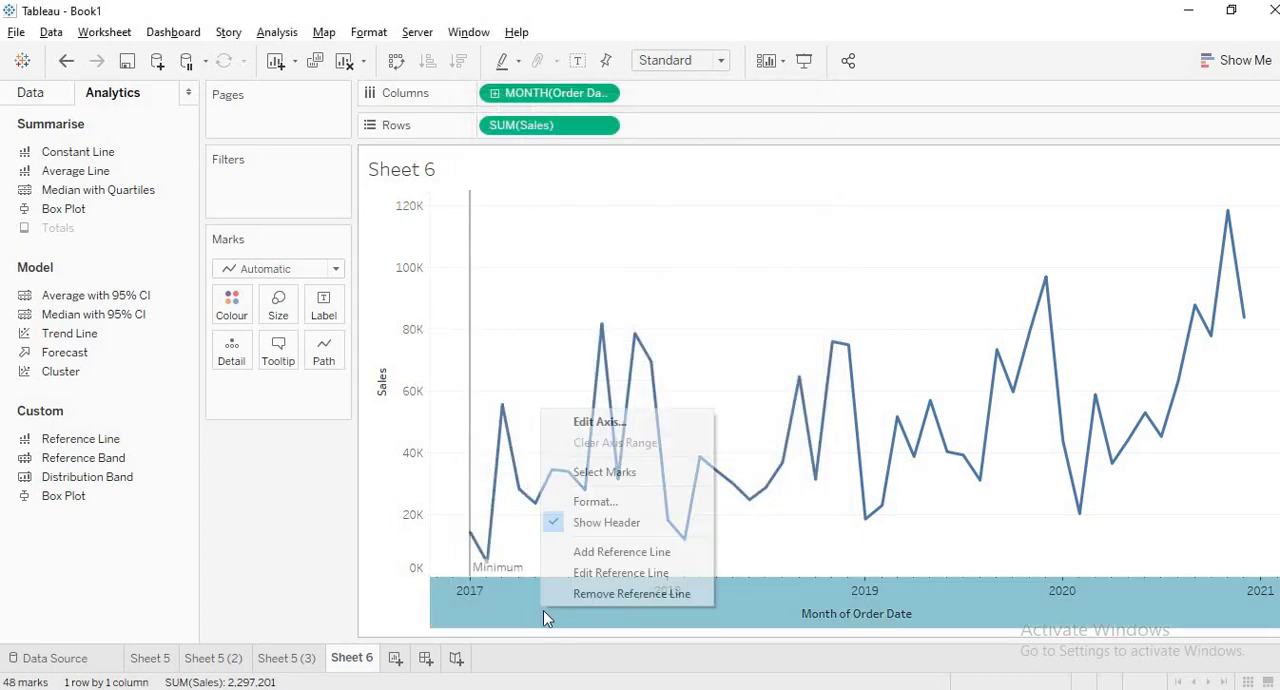
left_click(605, 572)
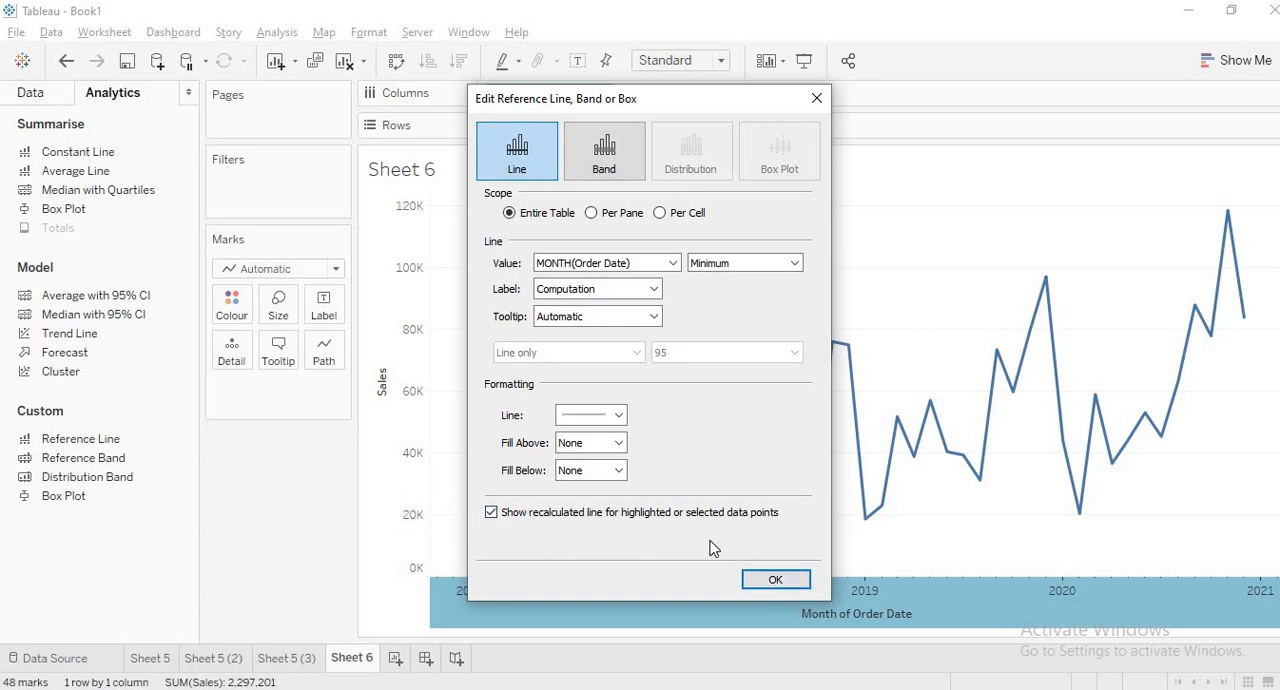
left_click(776, 581)
mouse_move(634, 334)
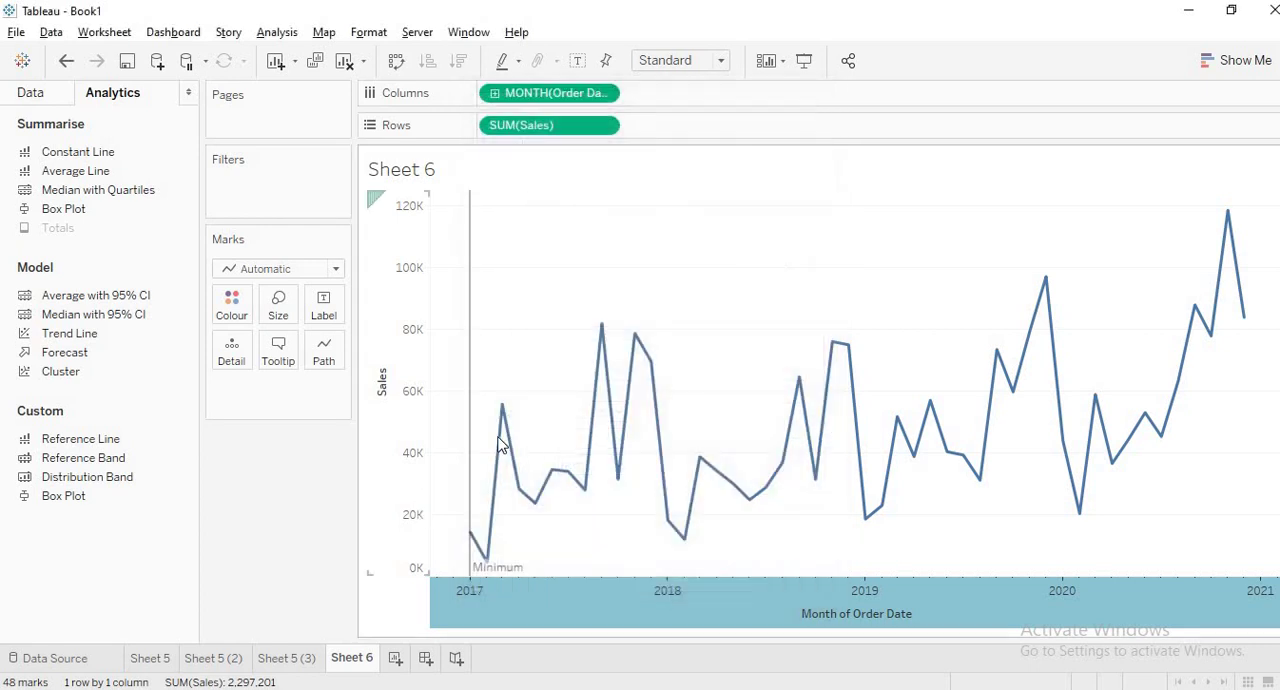
Select individual months to move the reference line to each, then clear the selection
left_click(634, 333)
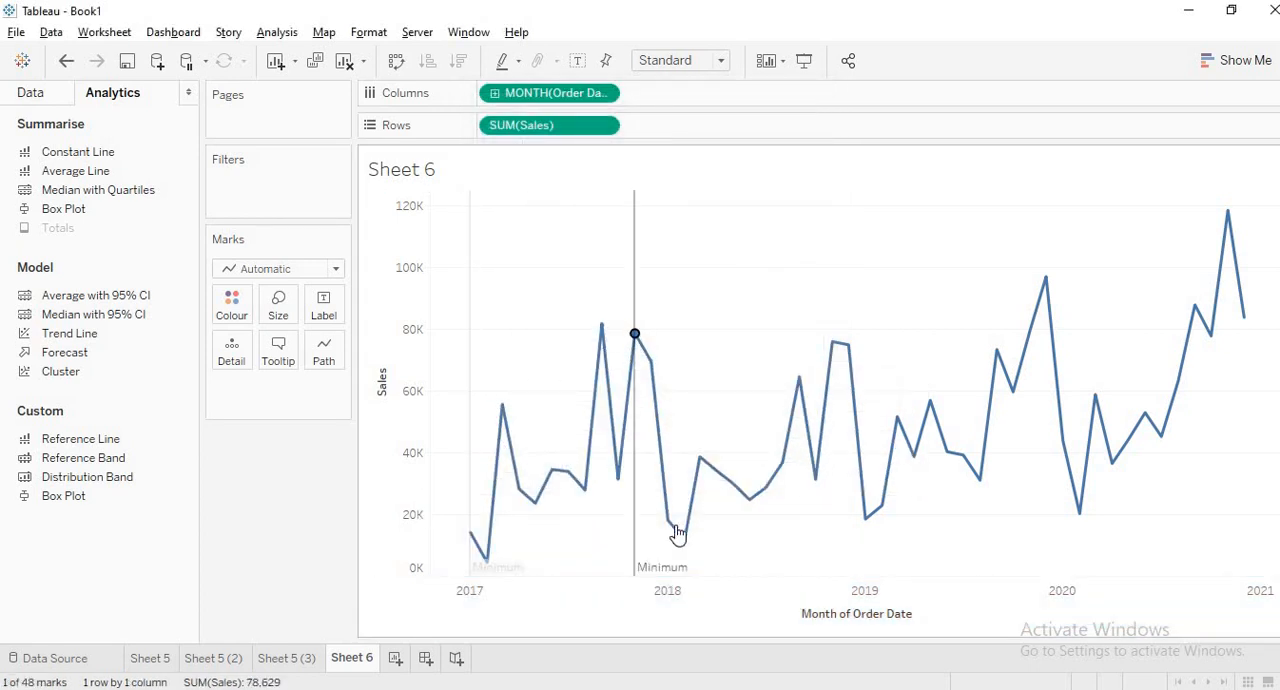
left_click(699, 457)
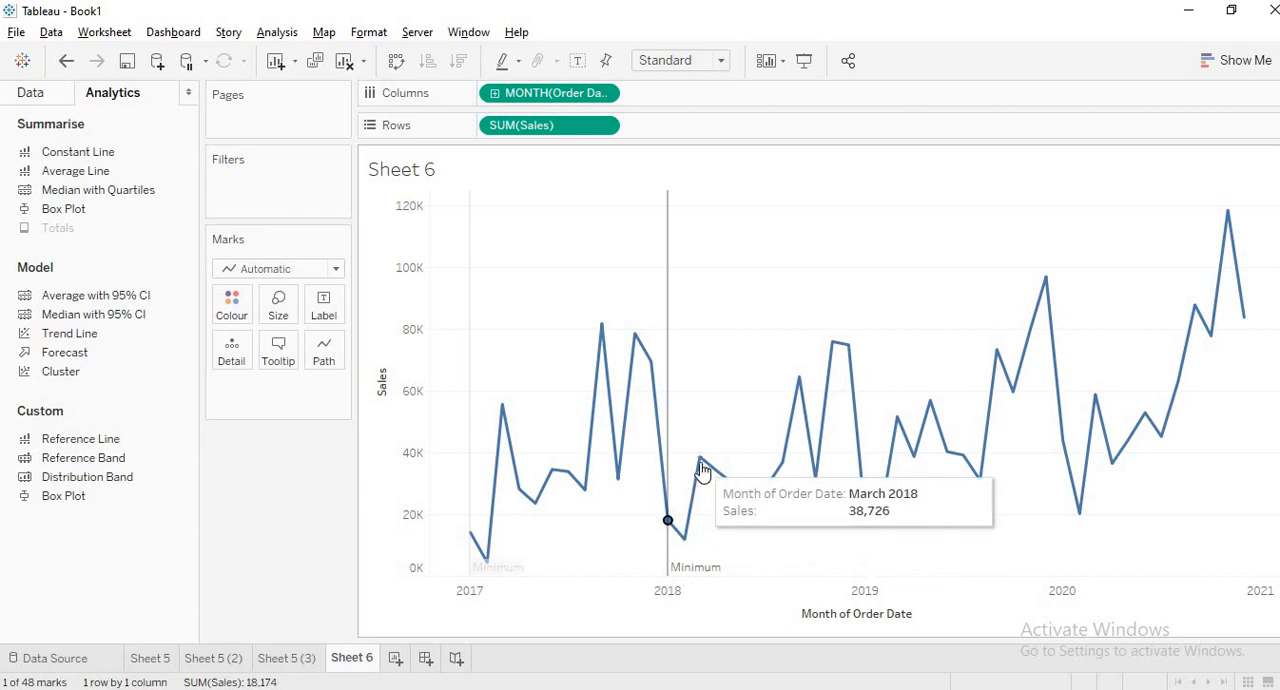
left_click(799, 380)
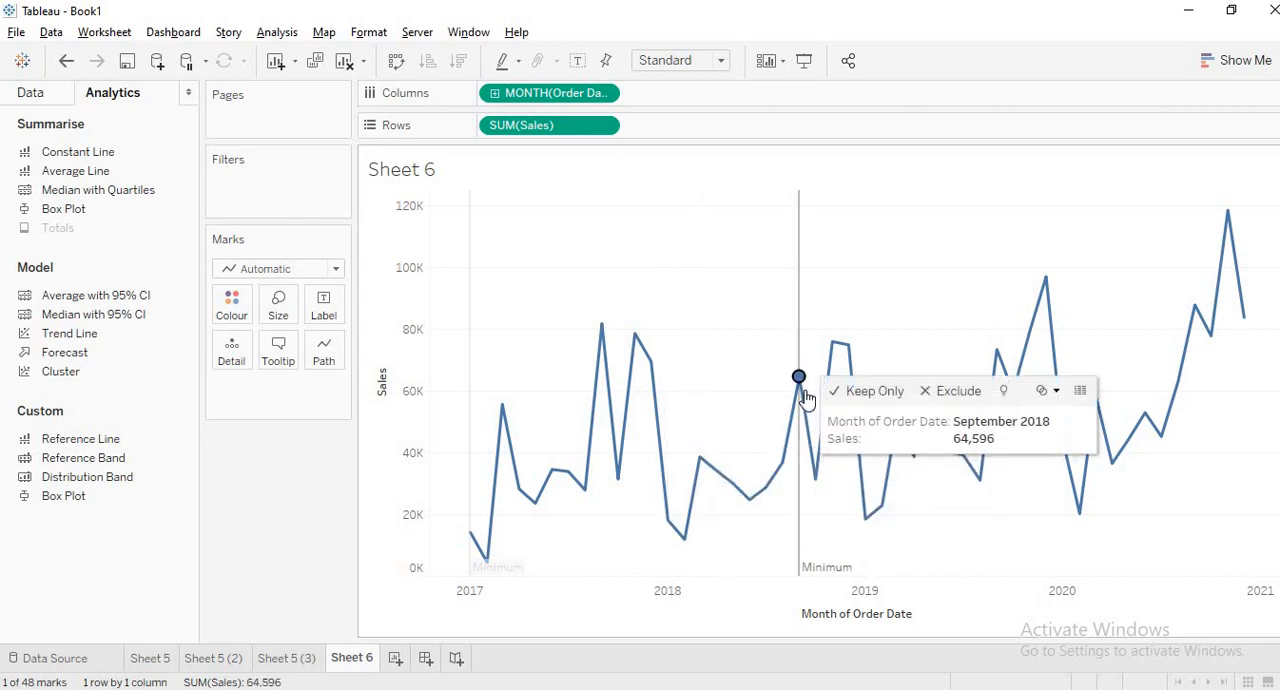
left_click(831, 350)
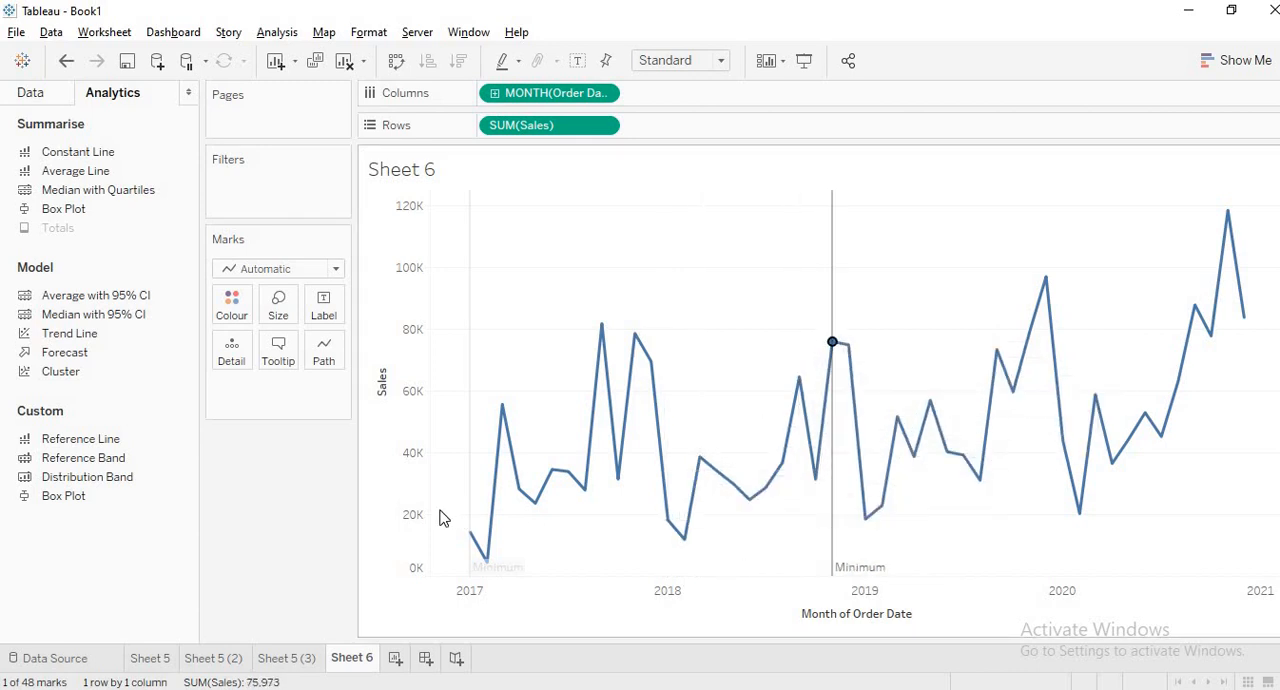
left_click(634, 333)
left_click(650, 361)
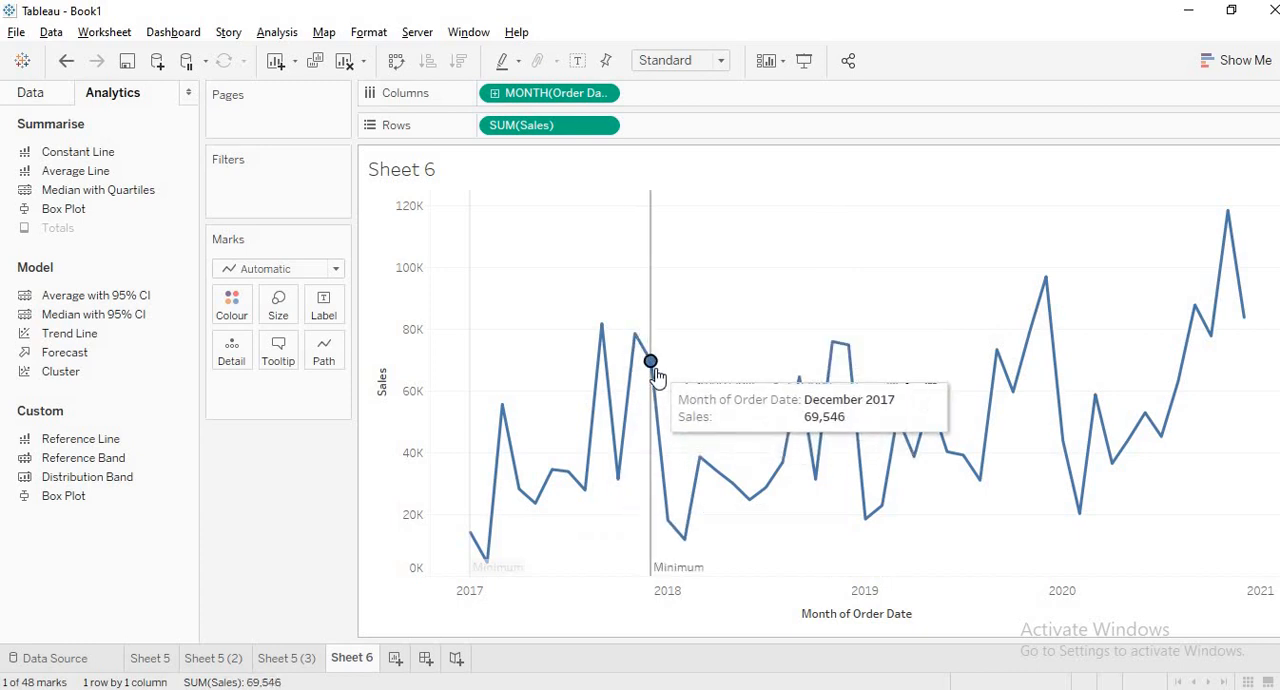
left_click(296, 526)
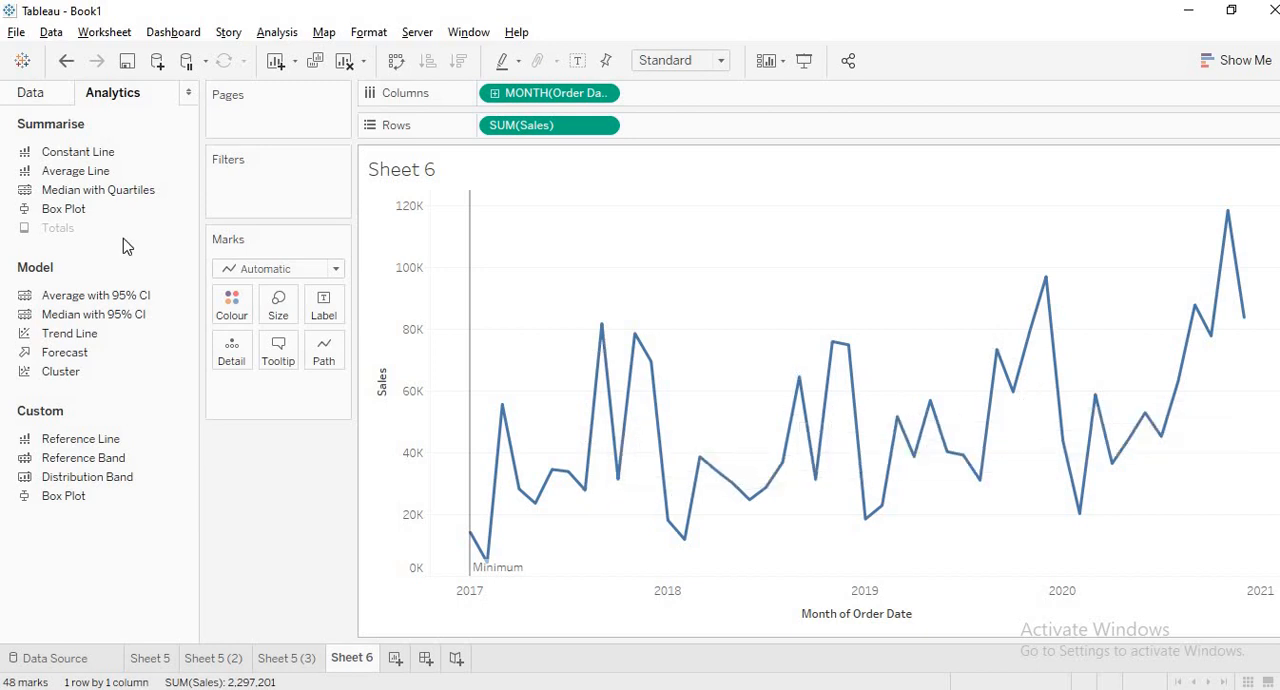
Add a Highlight worksheet action that runs on Hover with Selected Fields MONTH(Order Date)
left_click(104, 32)
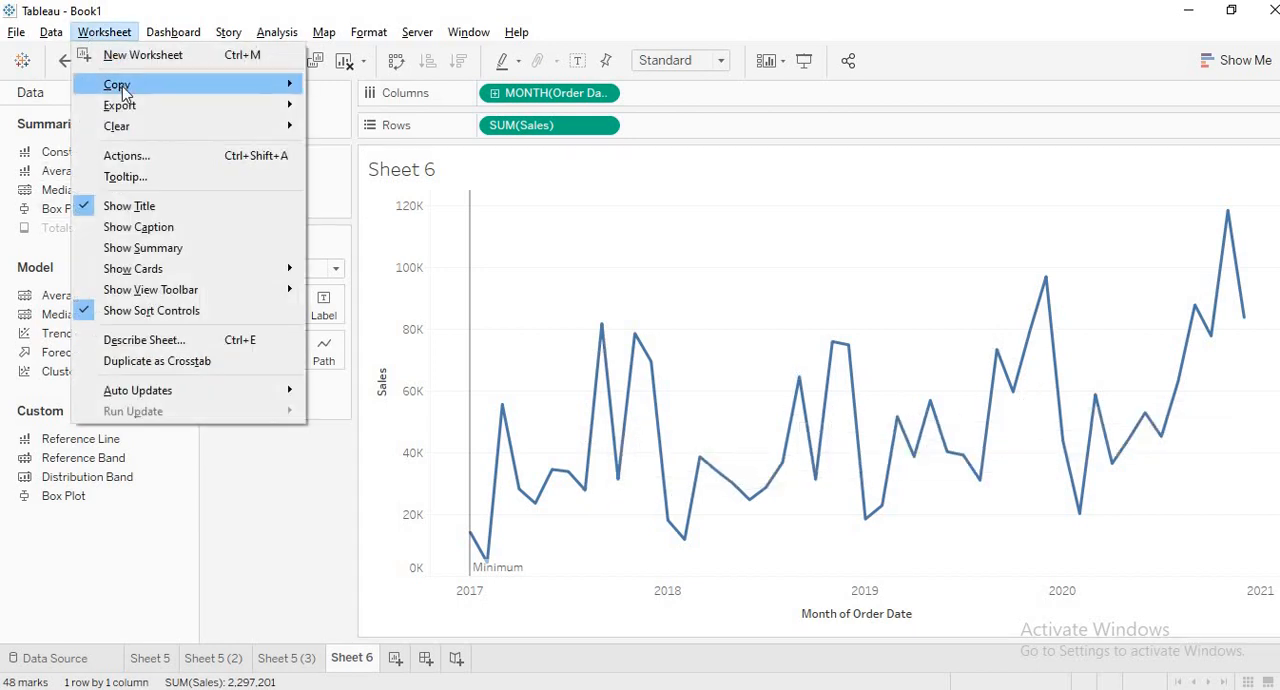
left_click(127, 156)
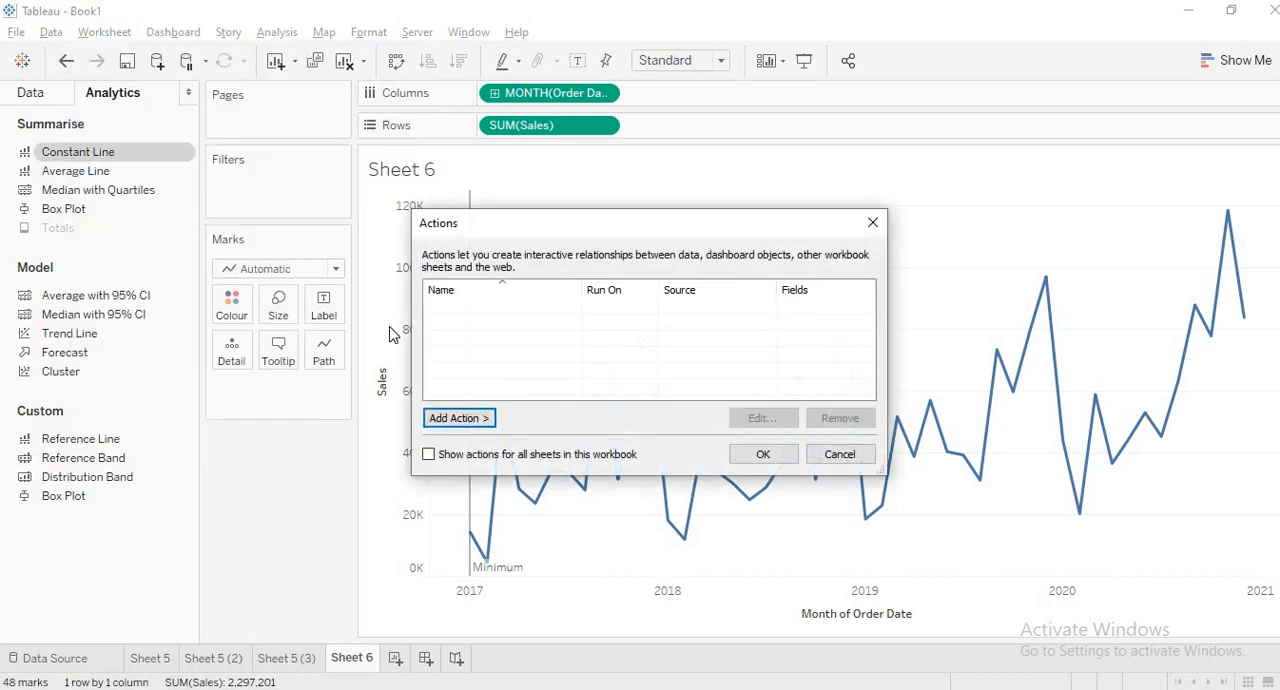
left_click(458, 418)
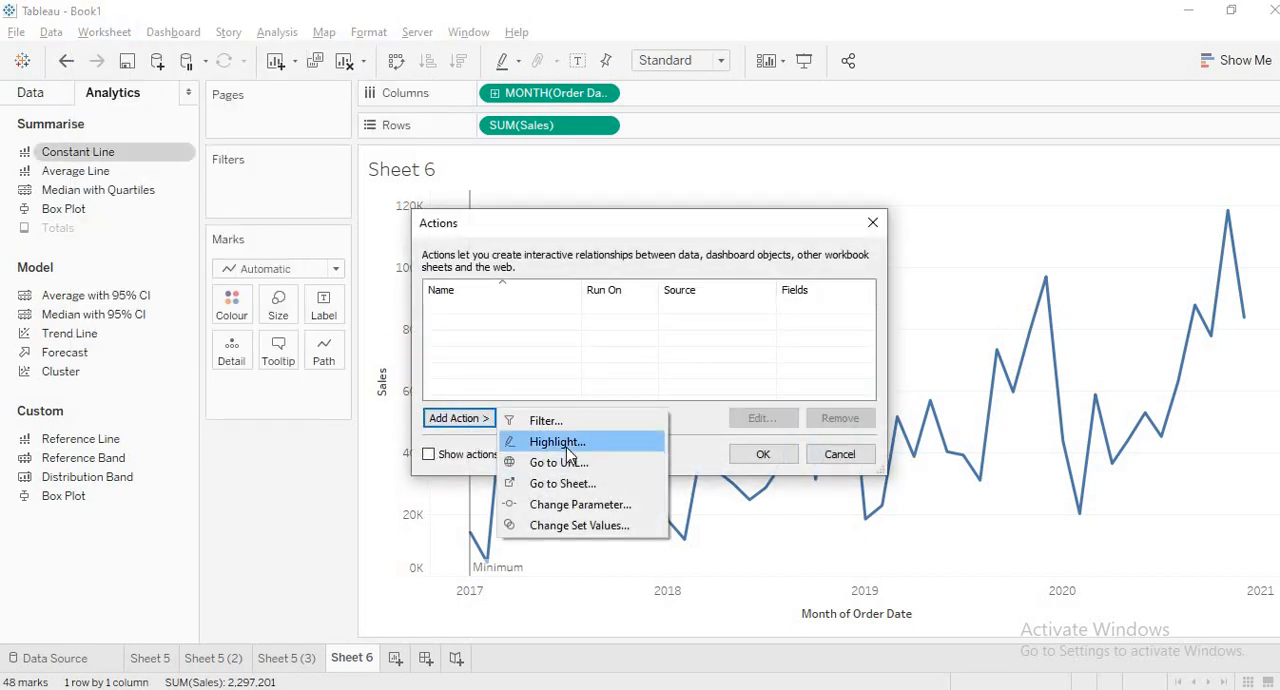
left_click(566, 447)
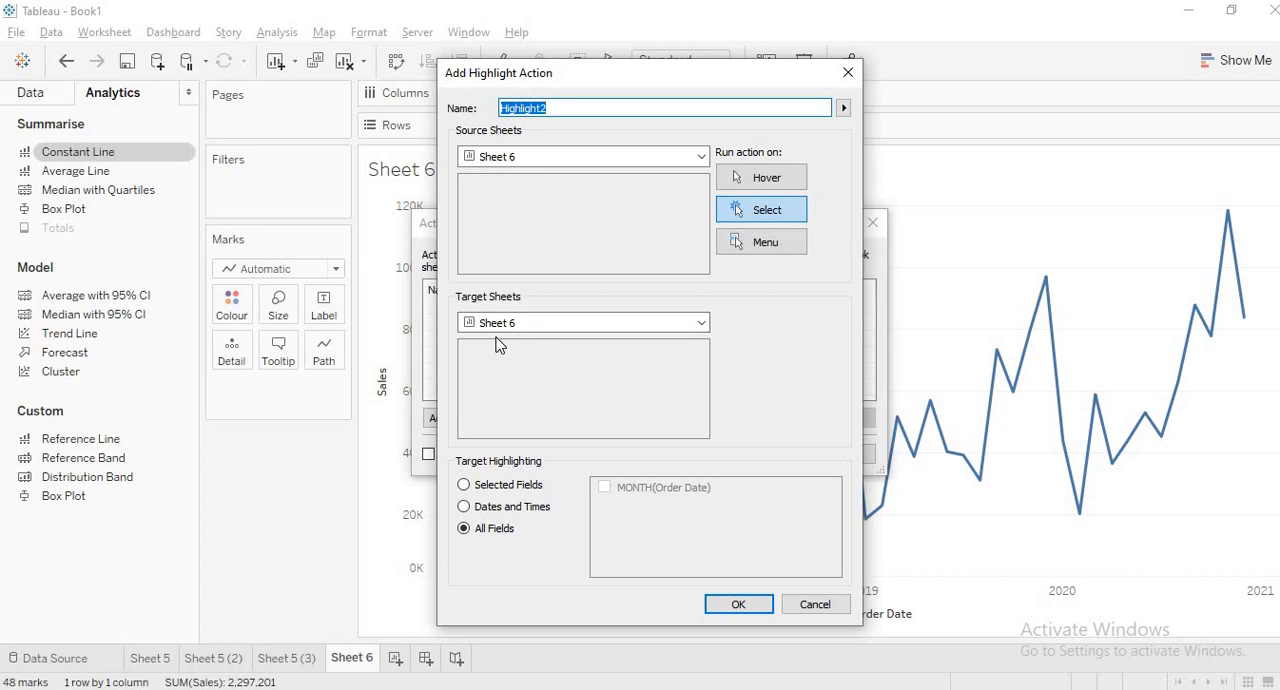
left_click(745, 186)
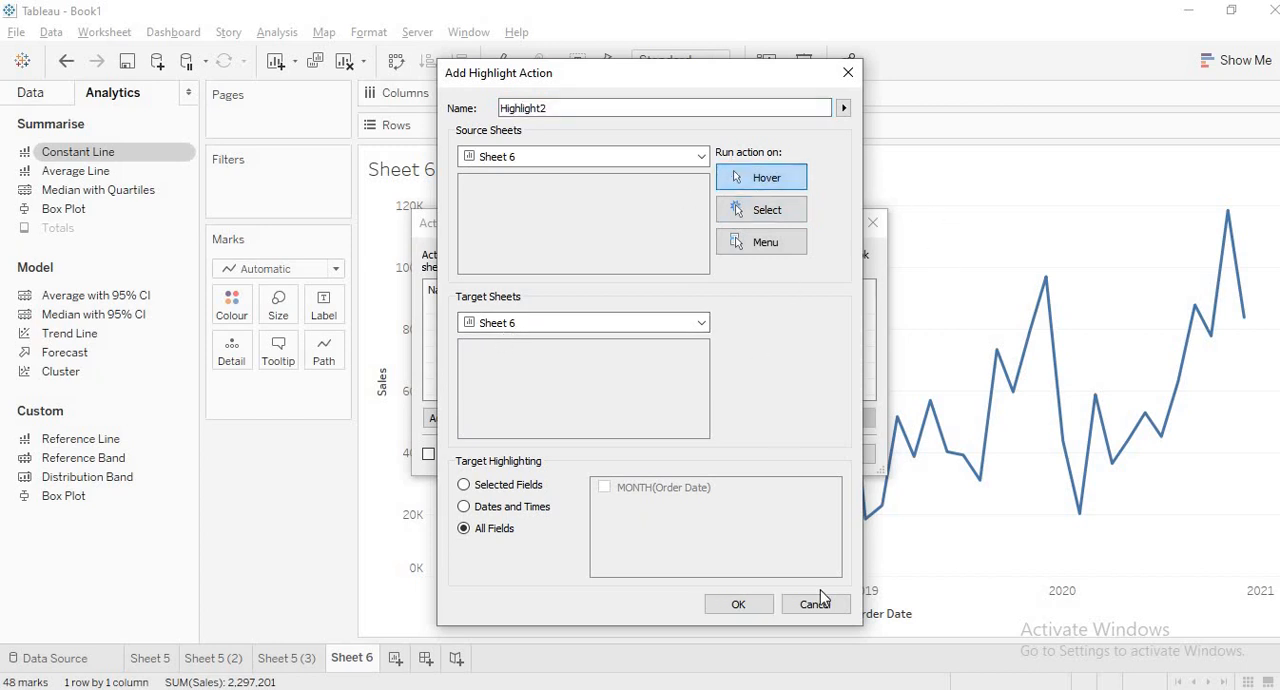
left_click(464, 486)
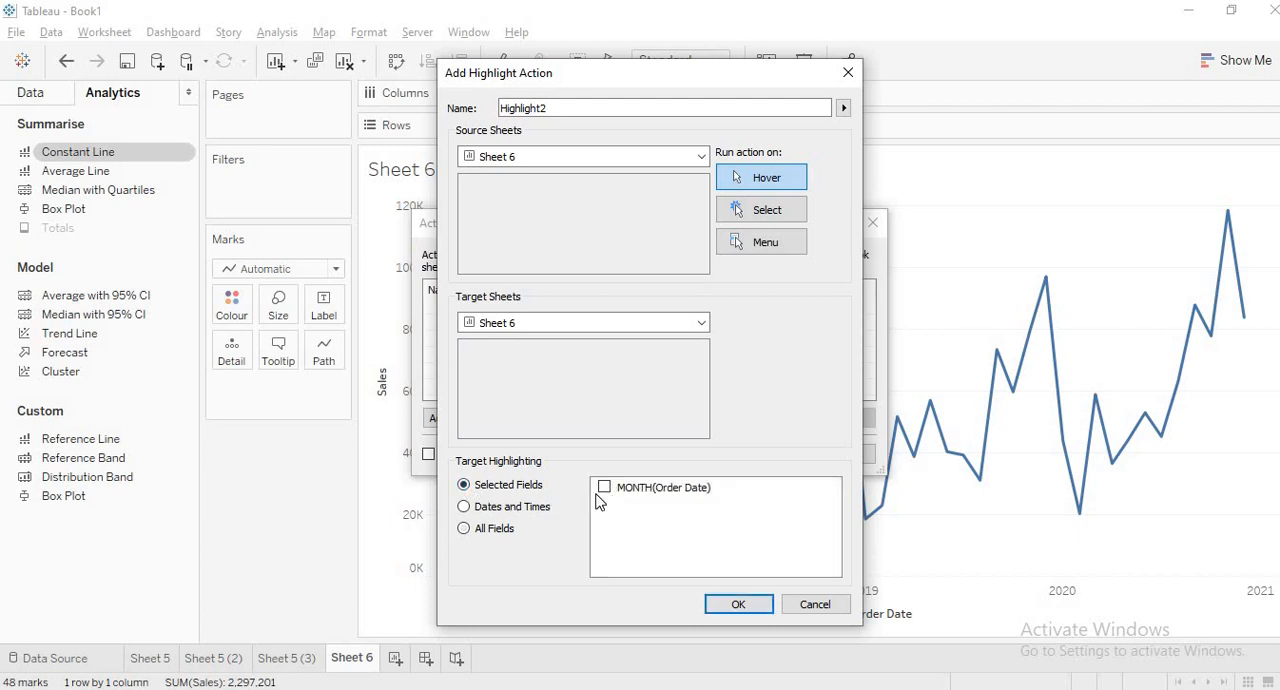
left_click(738, 607)
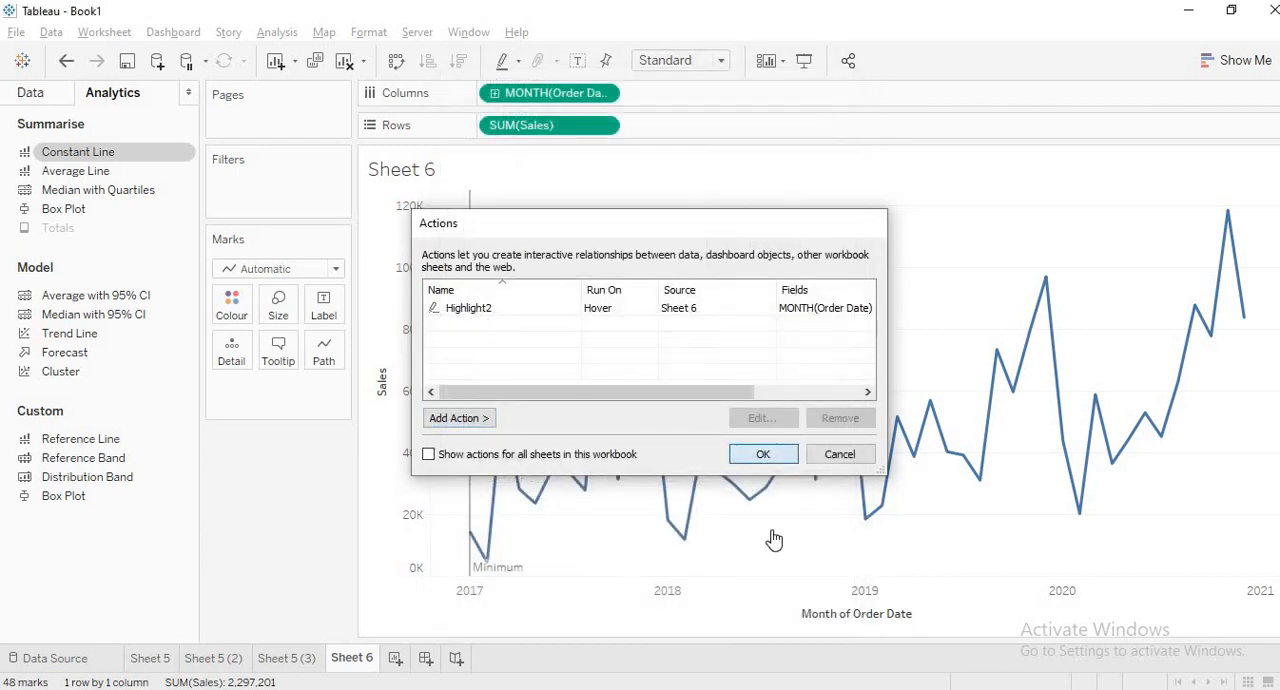
left_click(760, 455)
left_click(603, 327)
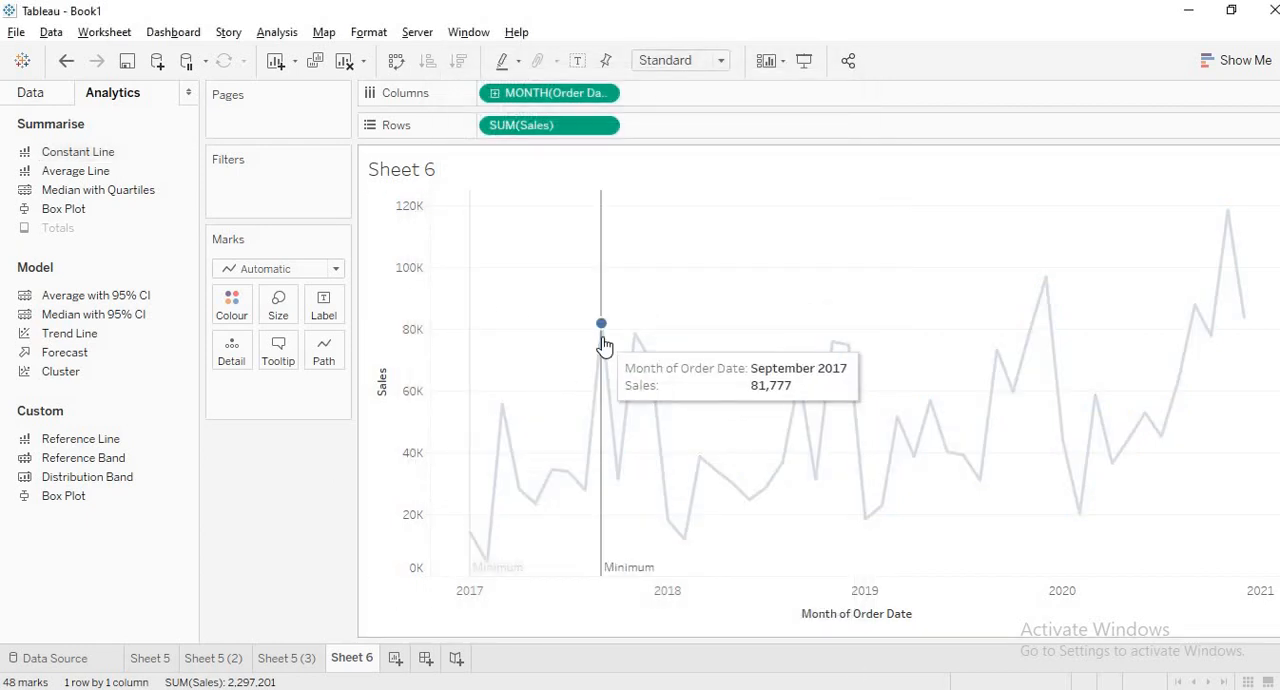
left_click(634, 333)
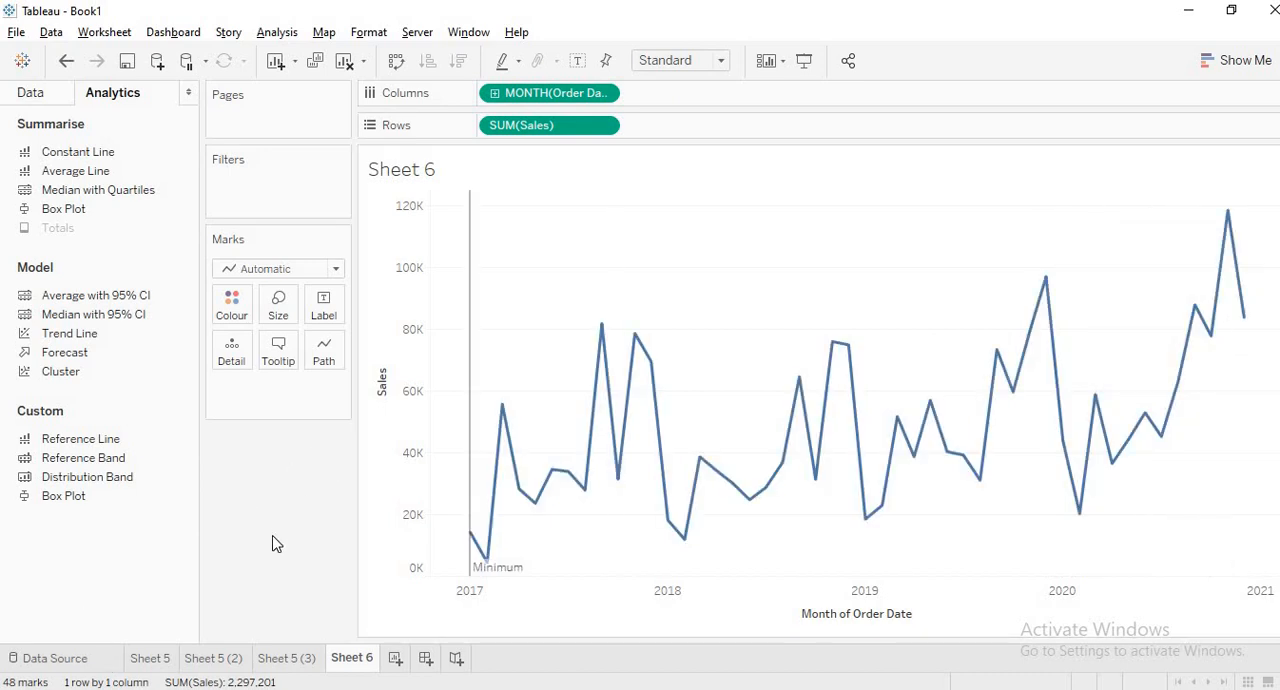
Review the month axis's Minimum reference line settings and close them unchanged
right_click(400, 403)
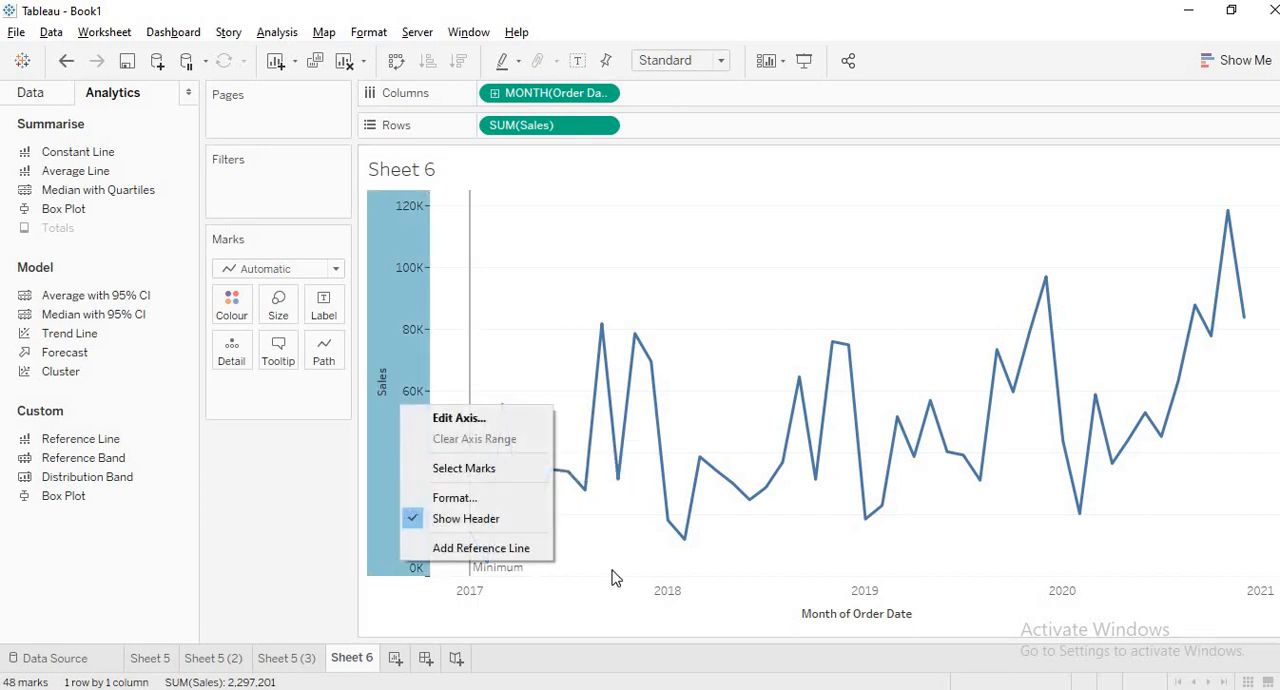
right_click(624, 596)
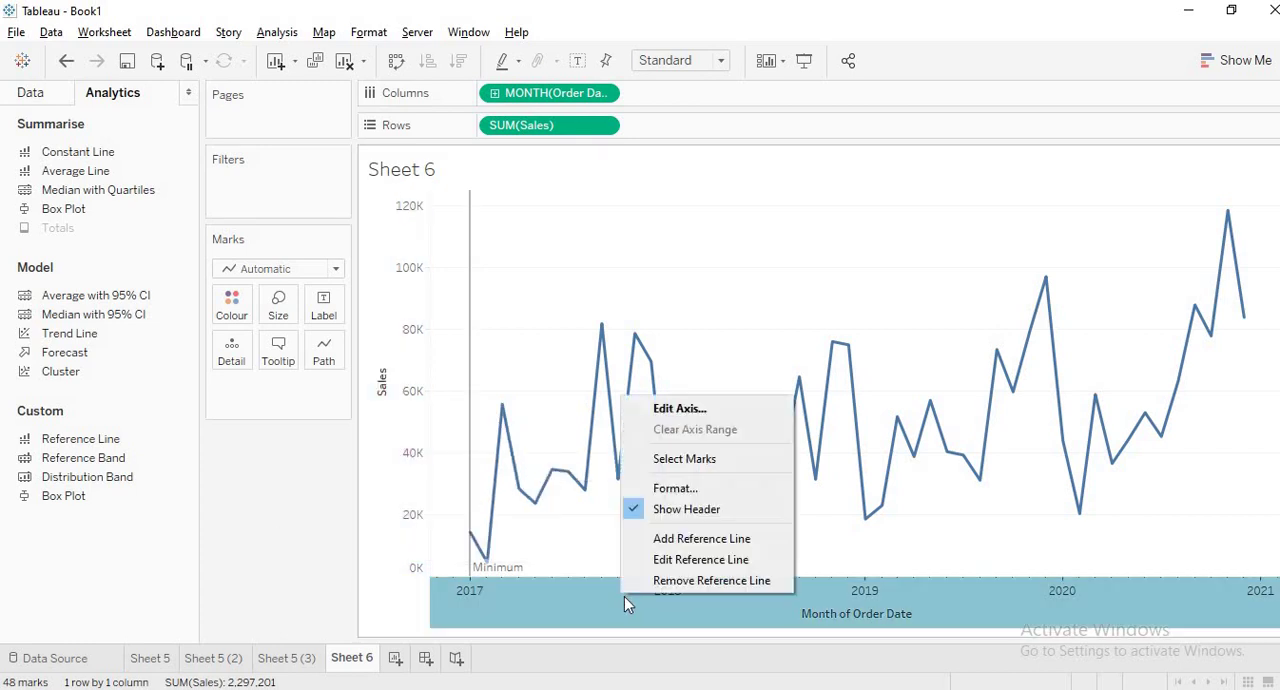
left_click(692, 561)
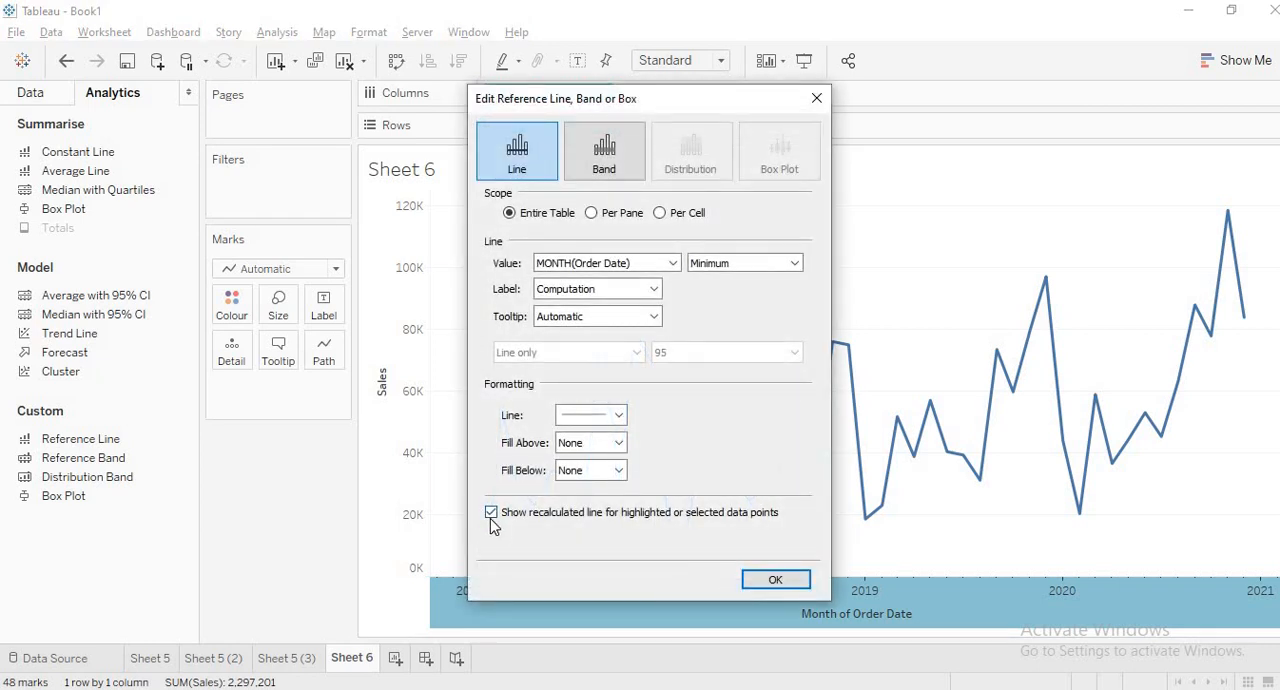
left_click(790, 580)
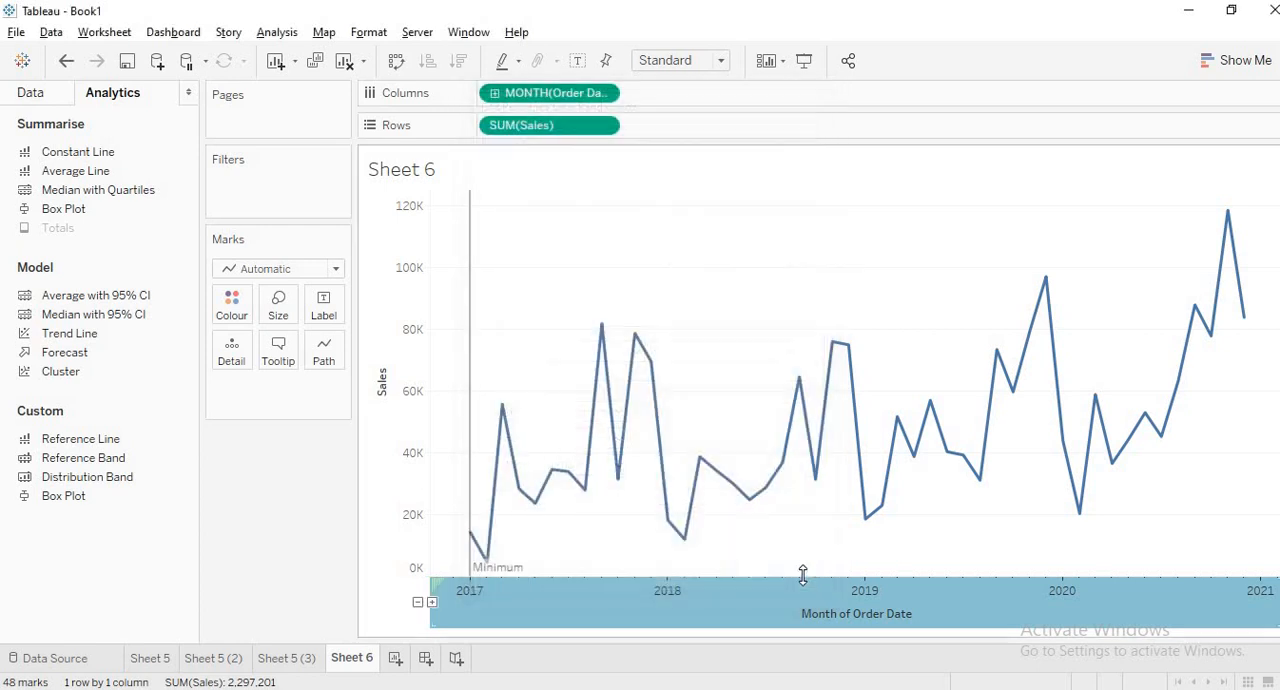
Select several marks, including December 2018 and December 2019, to check how the line behaves
left_click(602, 328)
left_click(650, 361)
left_click(665, 520)
left_click(510, 530)
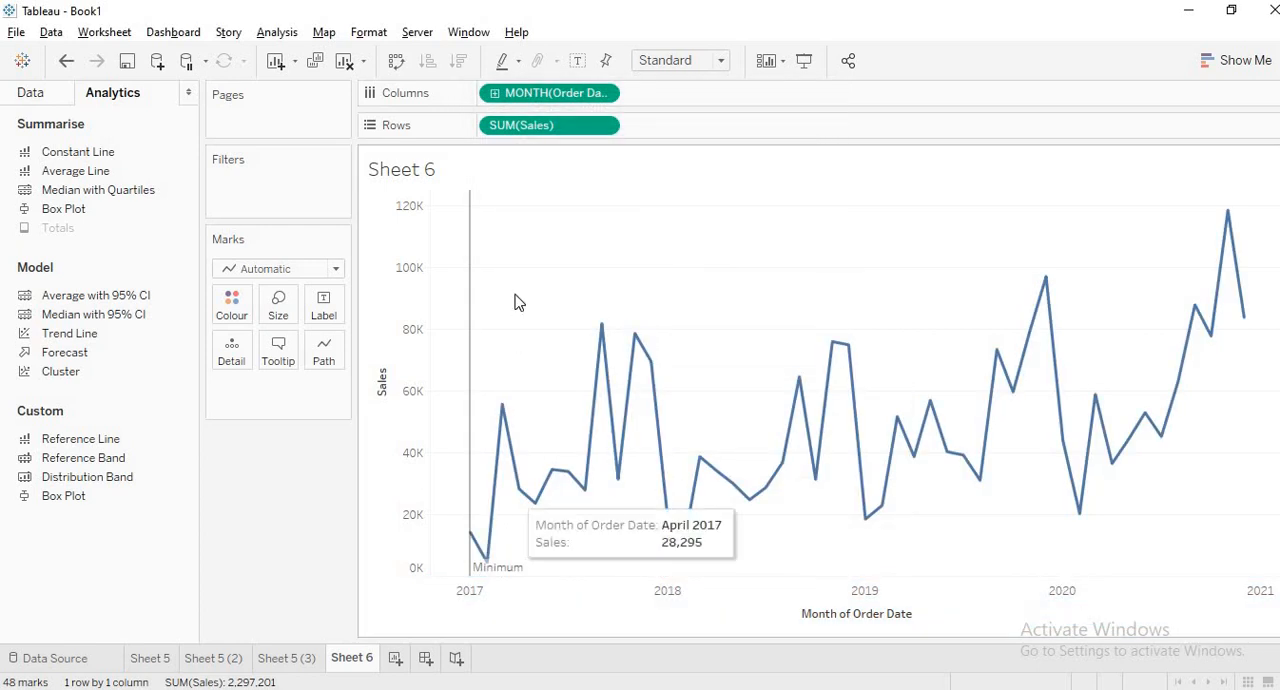
left_click(618, 478)
left_click(722, 497)
left_click(848, 345)
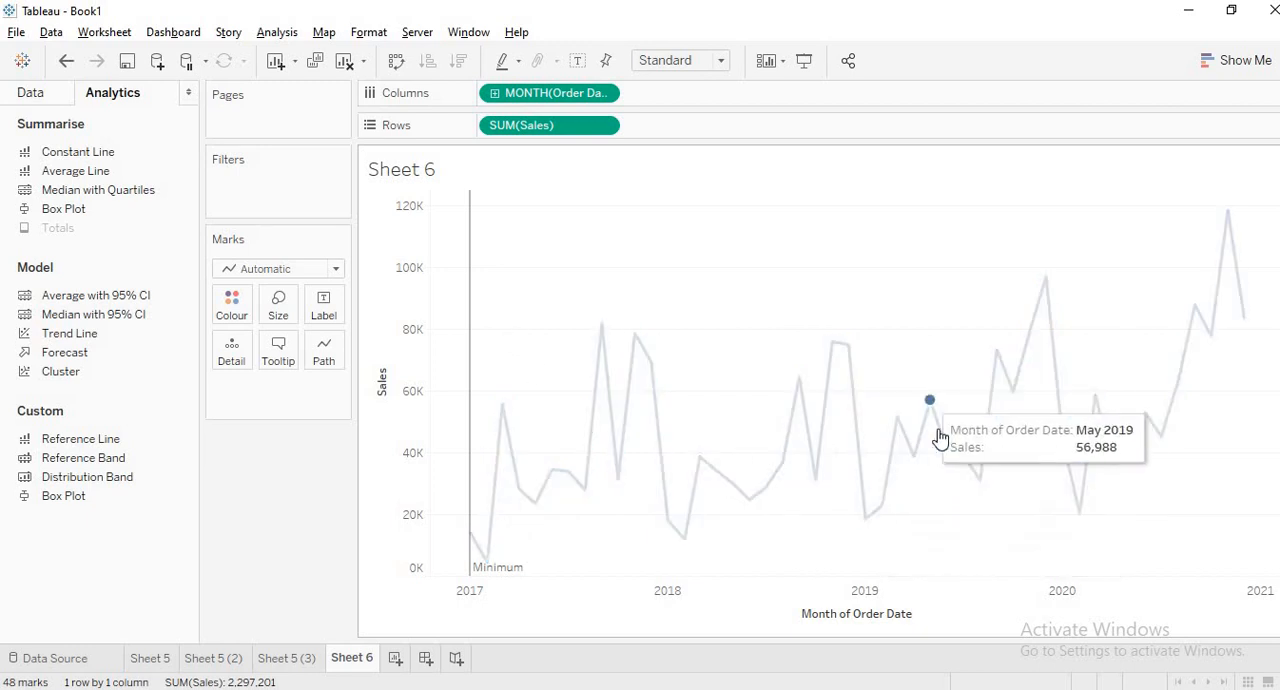
left_click(996, 478)
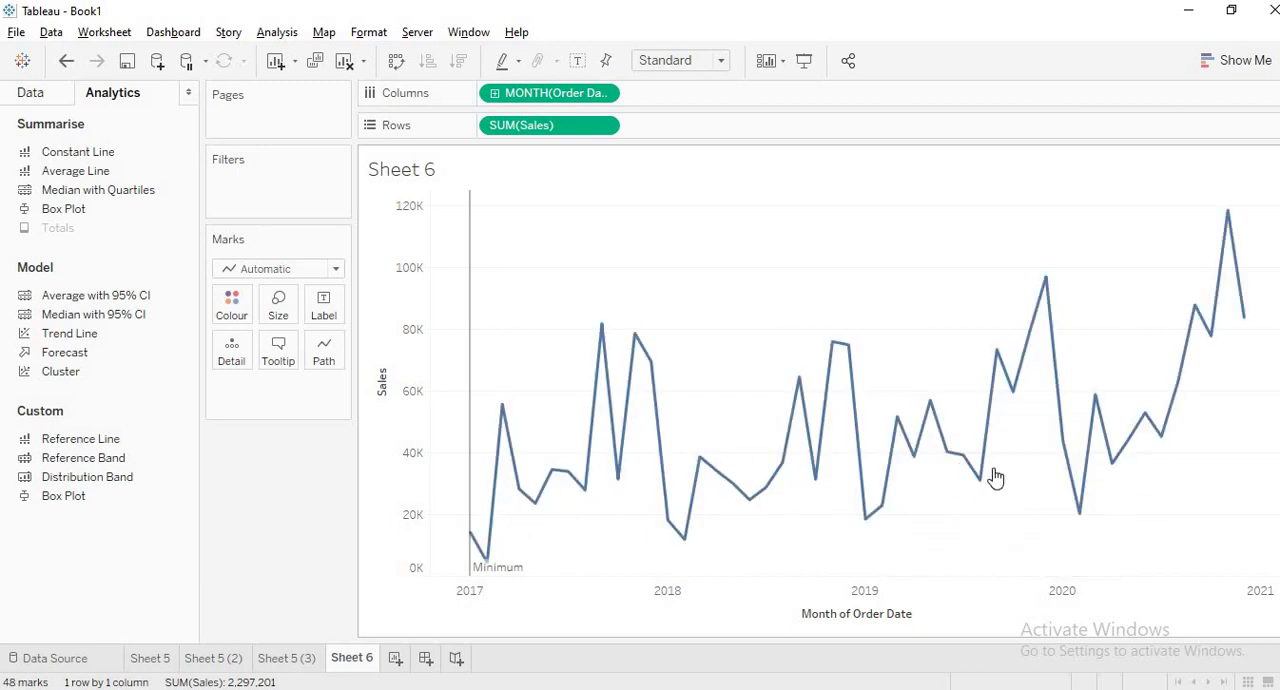
left_click(1048, 289)
left_click(570, 600)
Enable 'Show recalculated line for highlighted or selected data points' and test it on March 2018
right_click(595, 590)
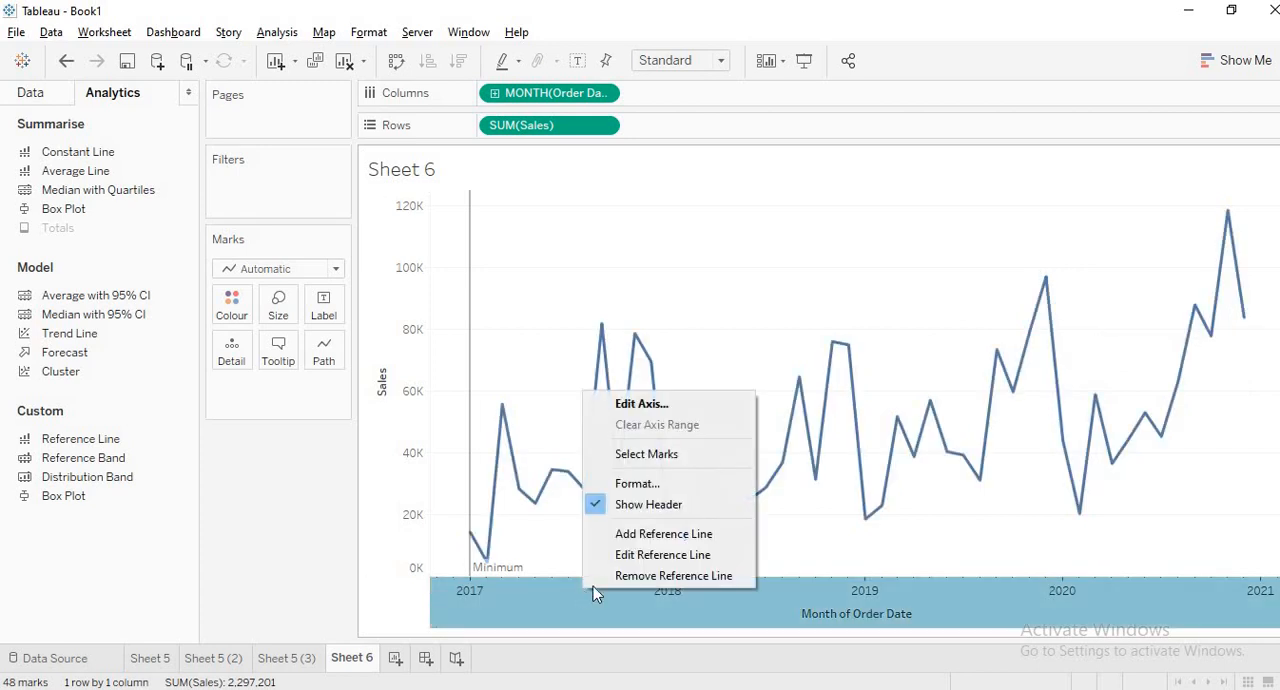
left_click(662, 554)
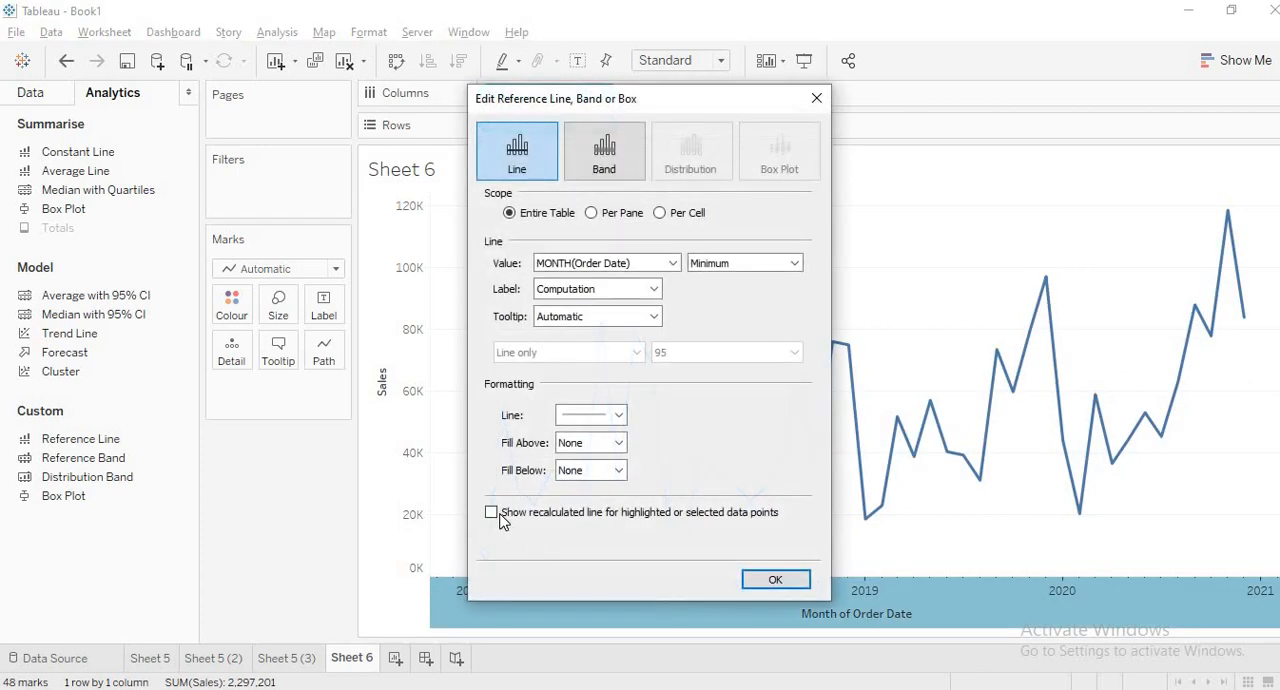
left_click(777, 581)
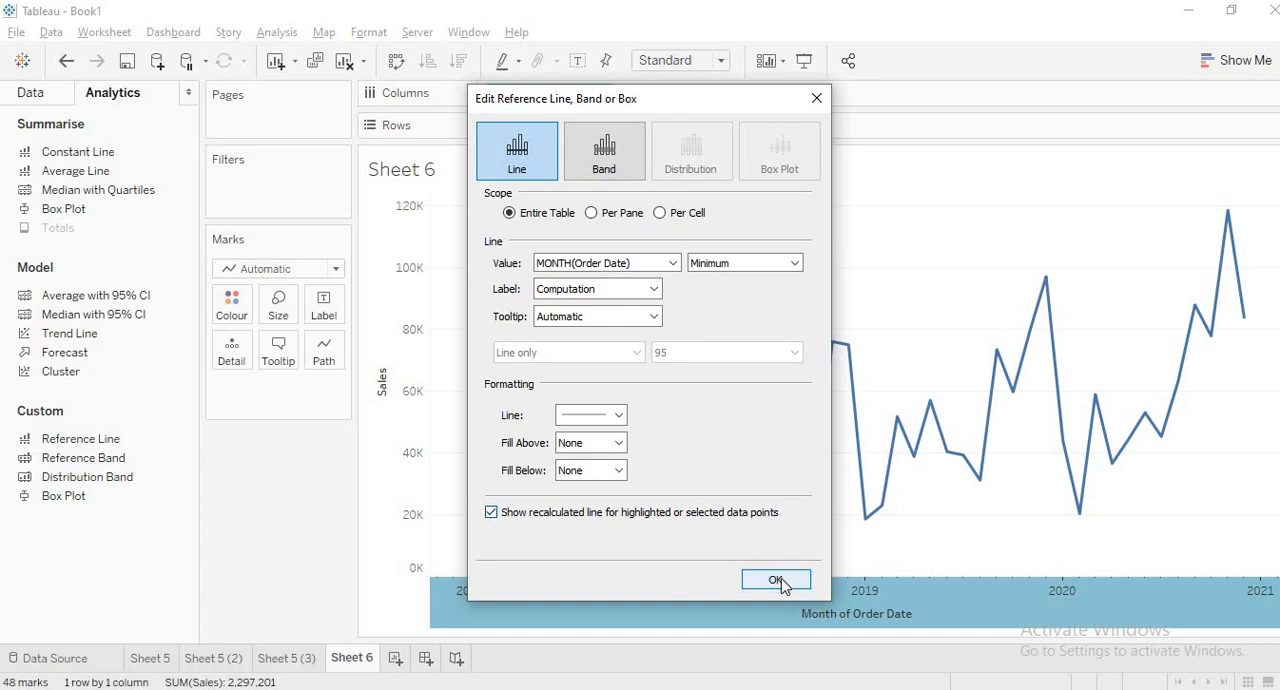
left_click(651, 362)
left_click(690, 474)
left_click(690, 474)
left_click(413, 639)
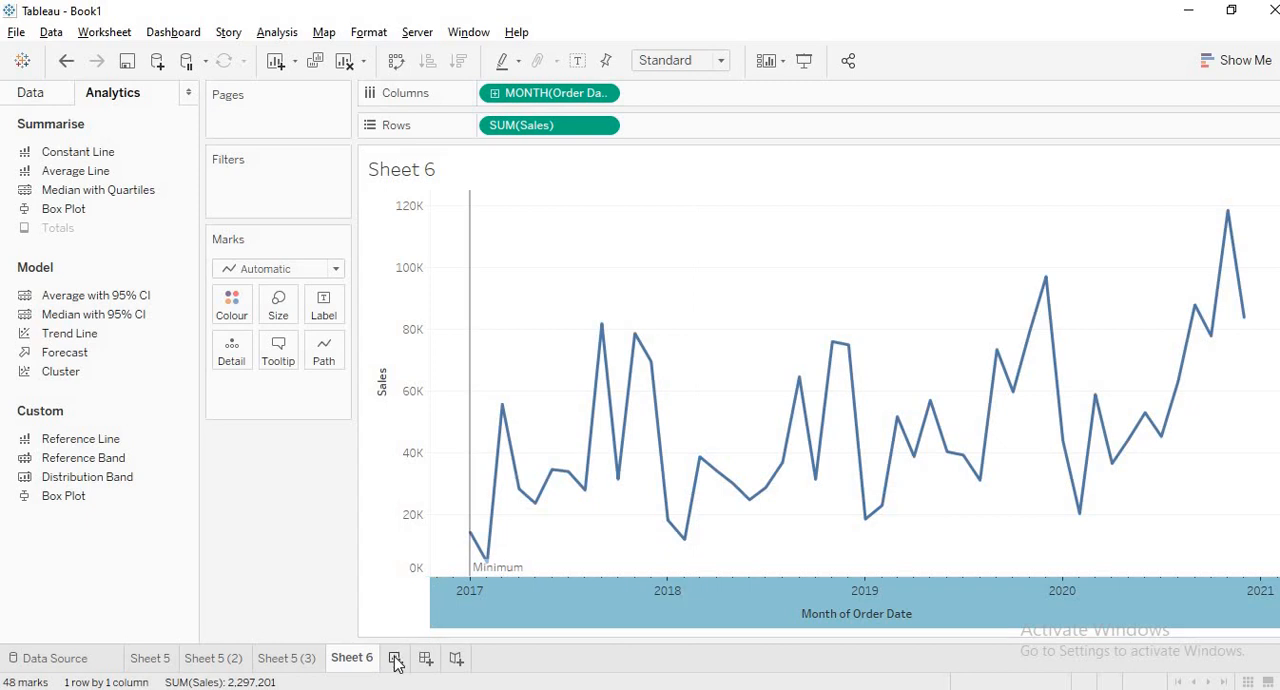
Duplicate Sheet 6 as Sheet 6 (2) and remove the Minimum reference line from the copy
right_click(616, 618)
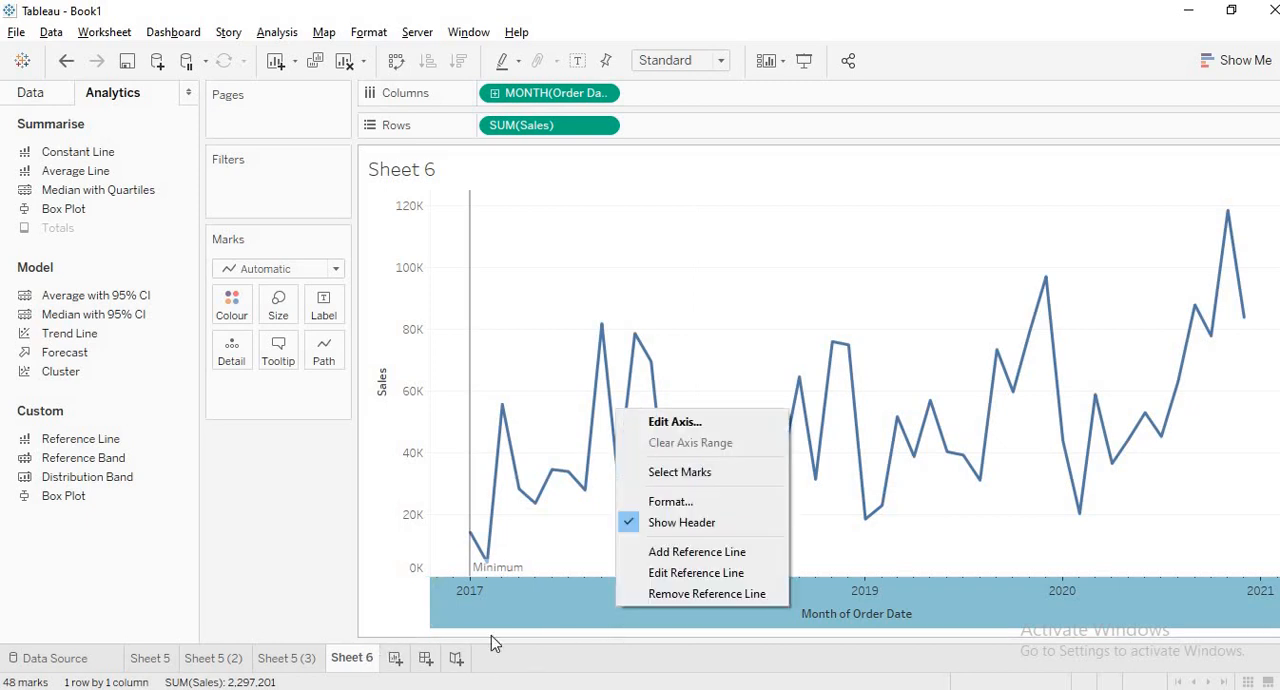
right_click(352, 658)
left_click(443, 595)
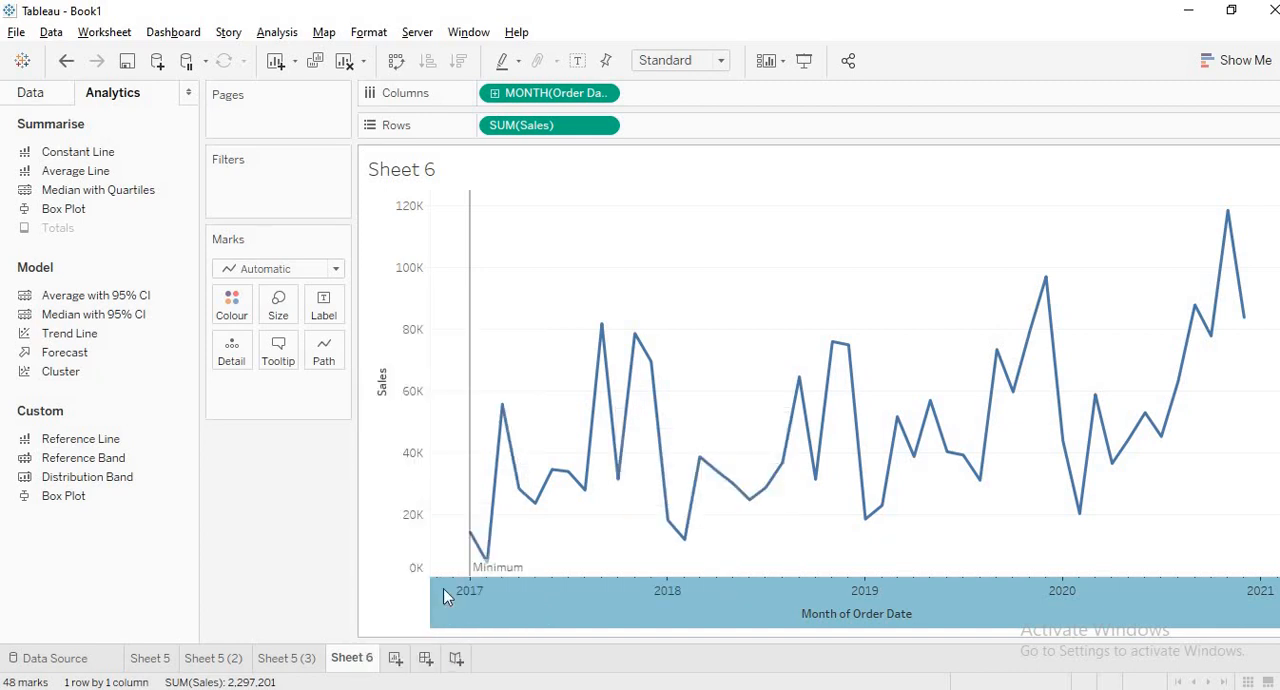
right_click(545, 604)
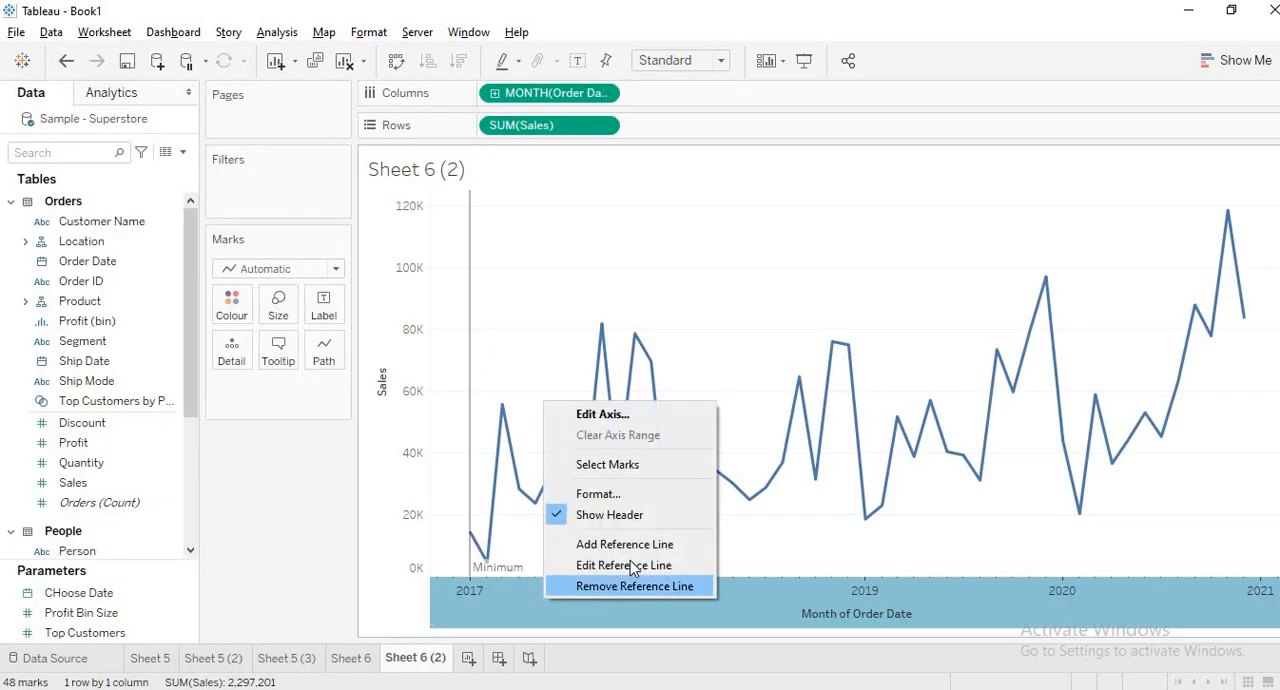
left_click(632, 588)
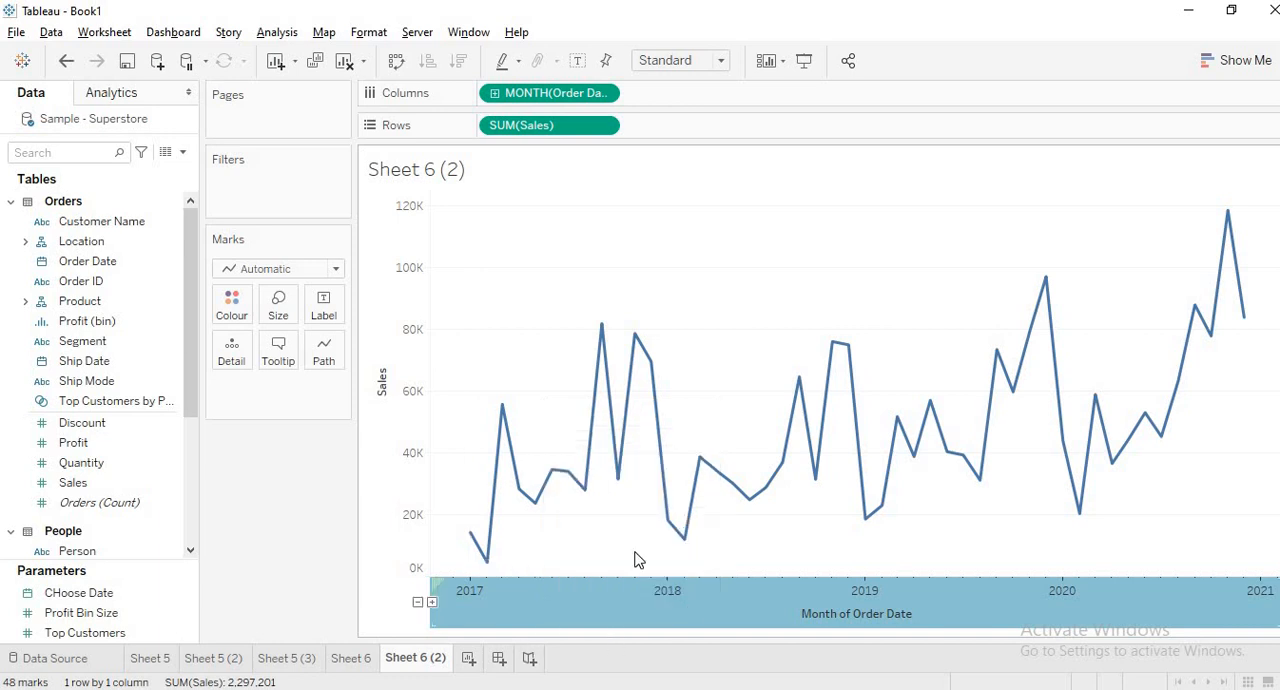
Start dragging Sales toward the Size mark property, then abandon adding it
left_click(88, 261)
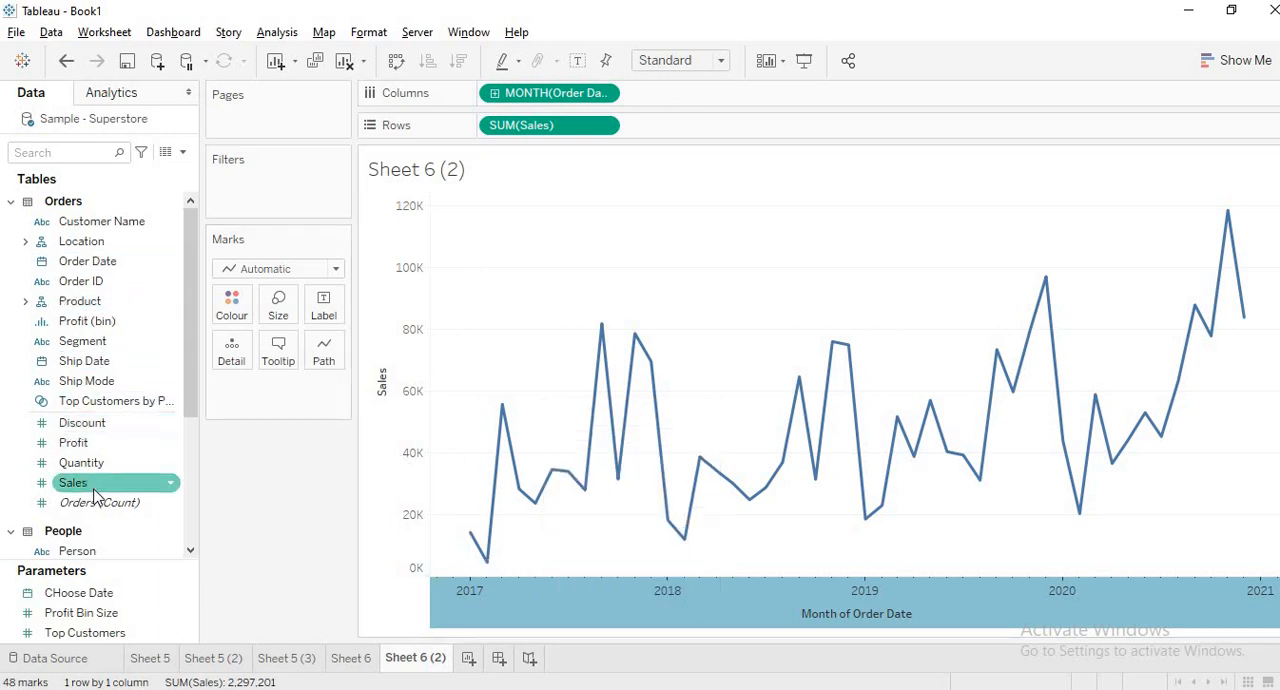
left_click_drag(73, 483, 160, 474)
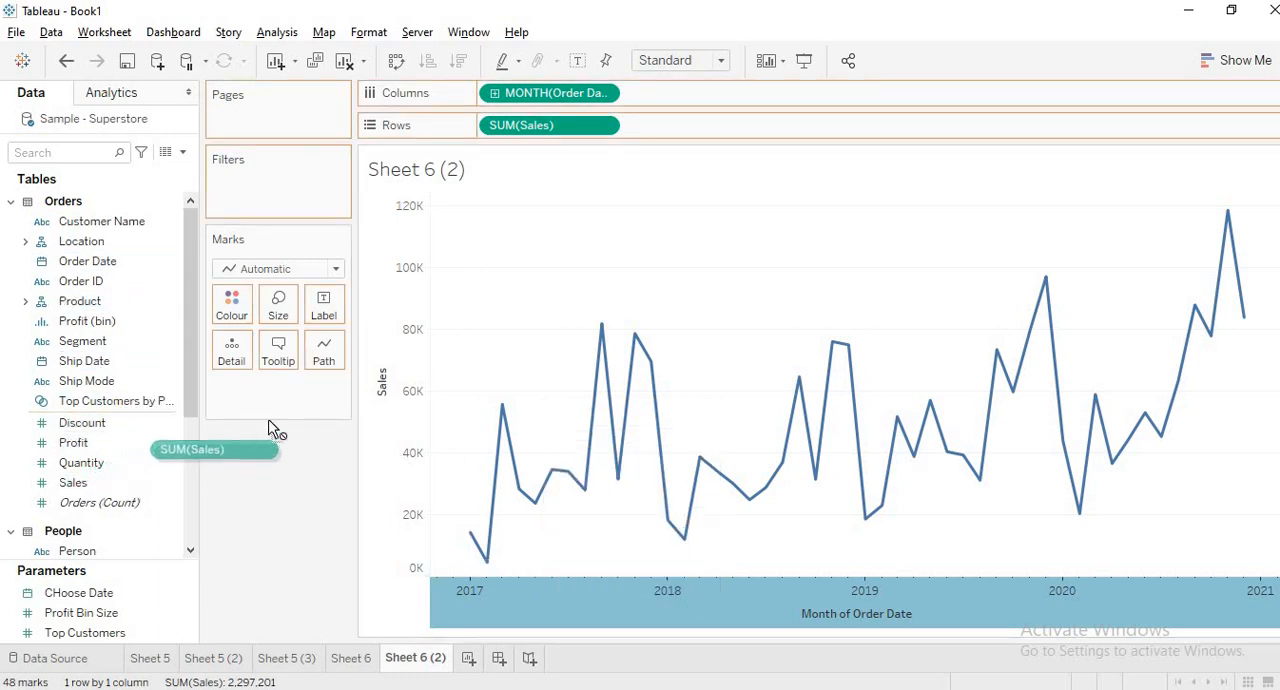
left_click_drag(270, 427, 285, 322)
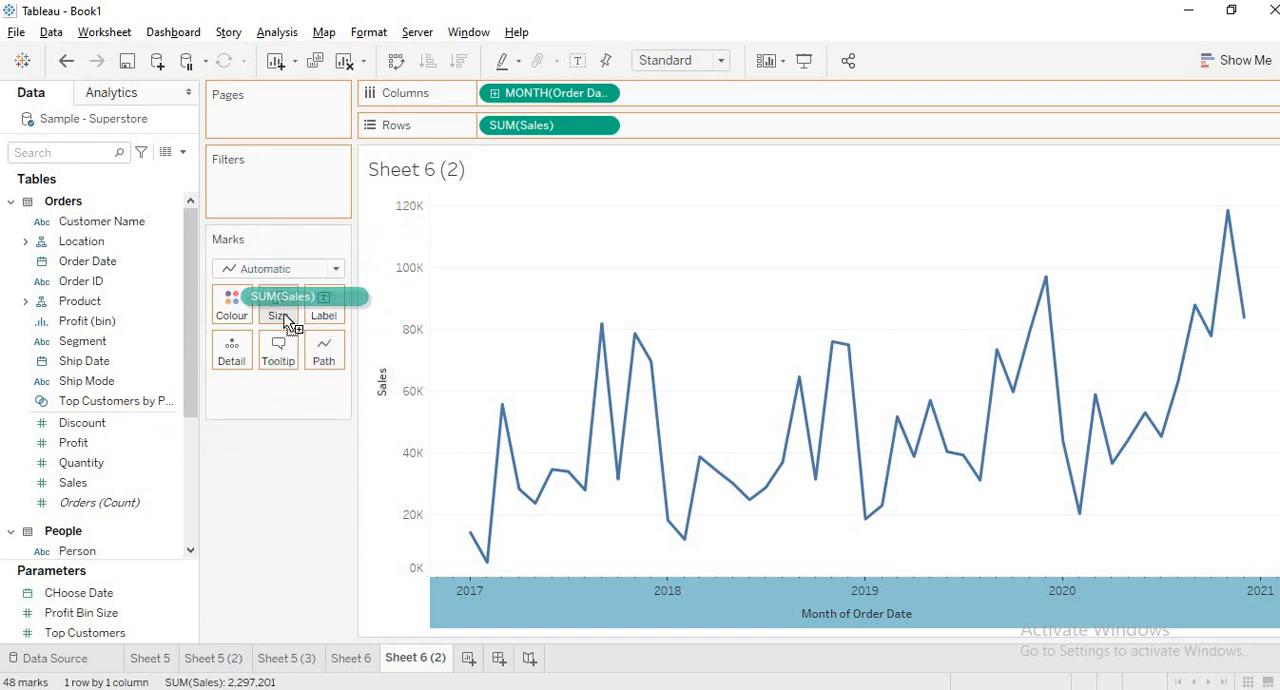
left_click_drag(285, 322, 143, 544)
Add a table-wide Average of SUM(Sales) reference line from Analytics with recalculation enabled
left_click(112, 92)
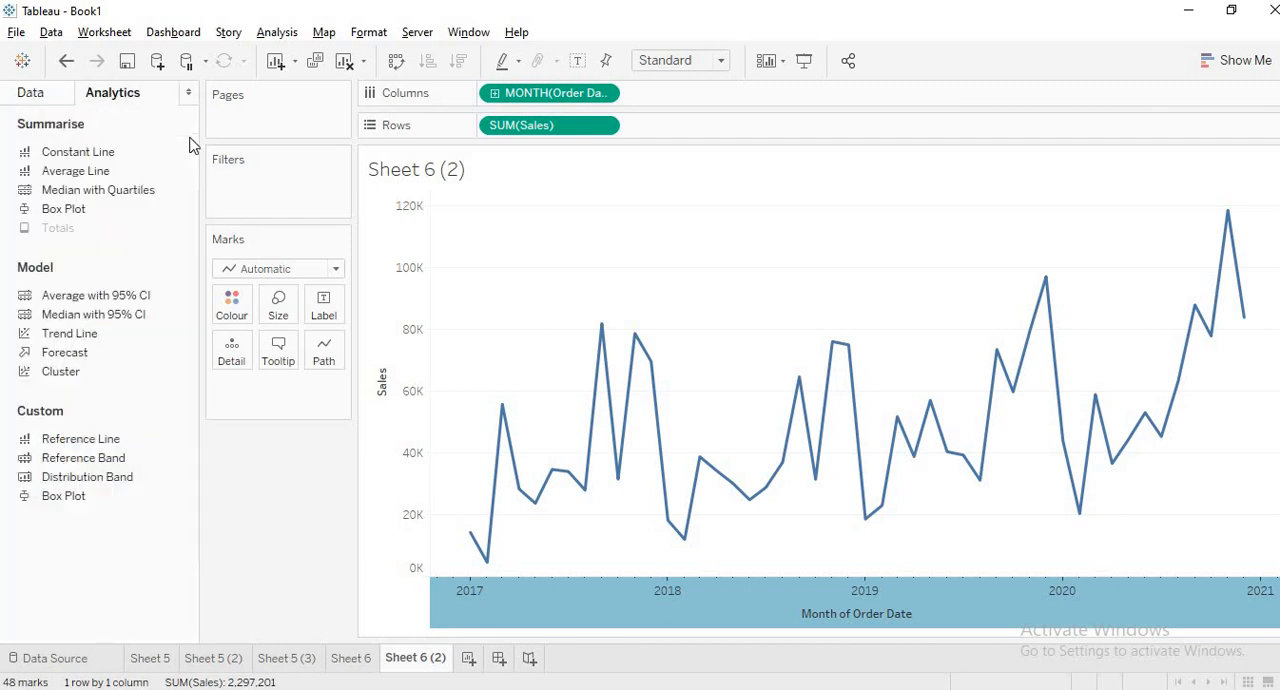
left_click_drag(81, 439, 533, 312)
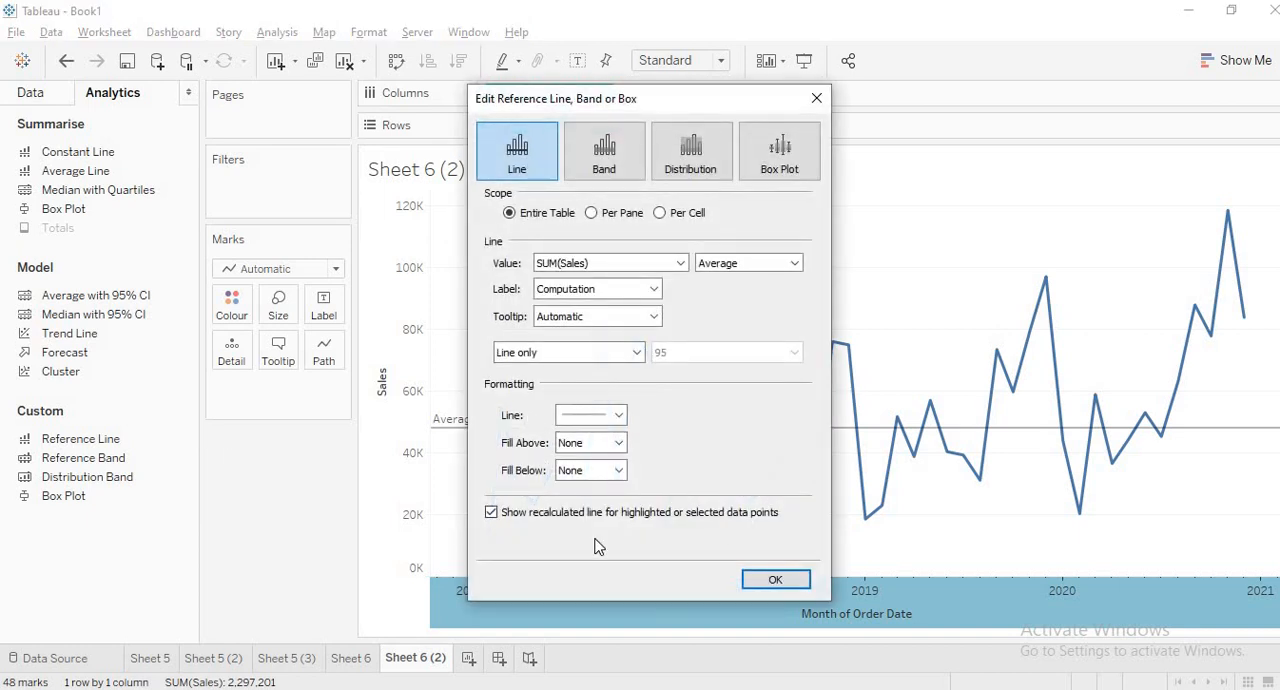
left_click(777, 579)
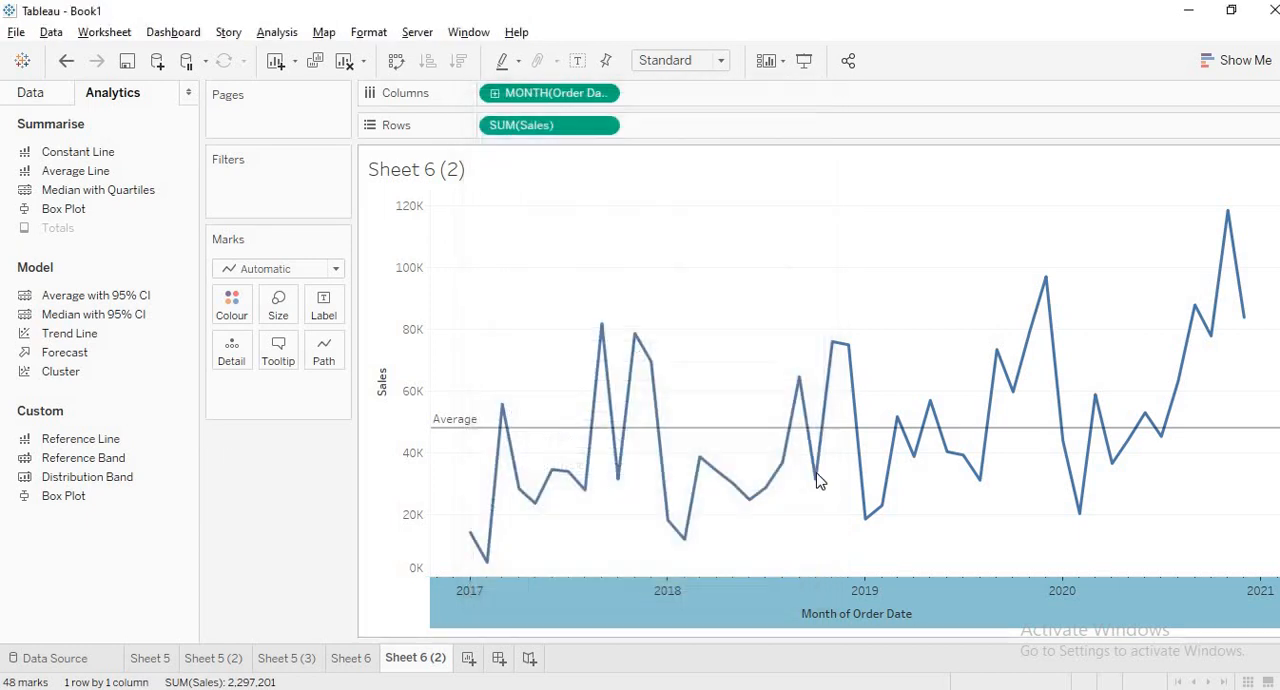
Select late-2017 and several 2018 months to watch the average line recalculate
left_click(637, 333)
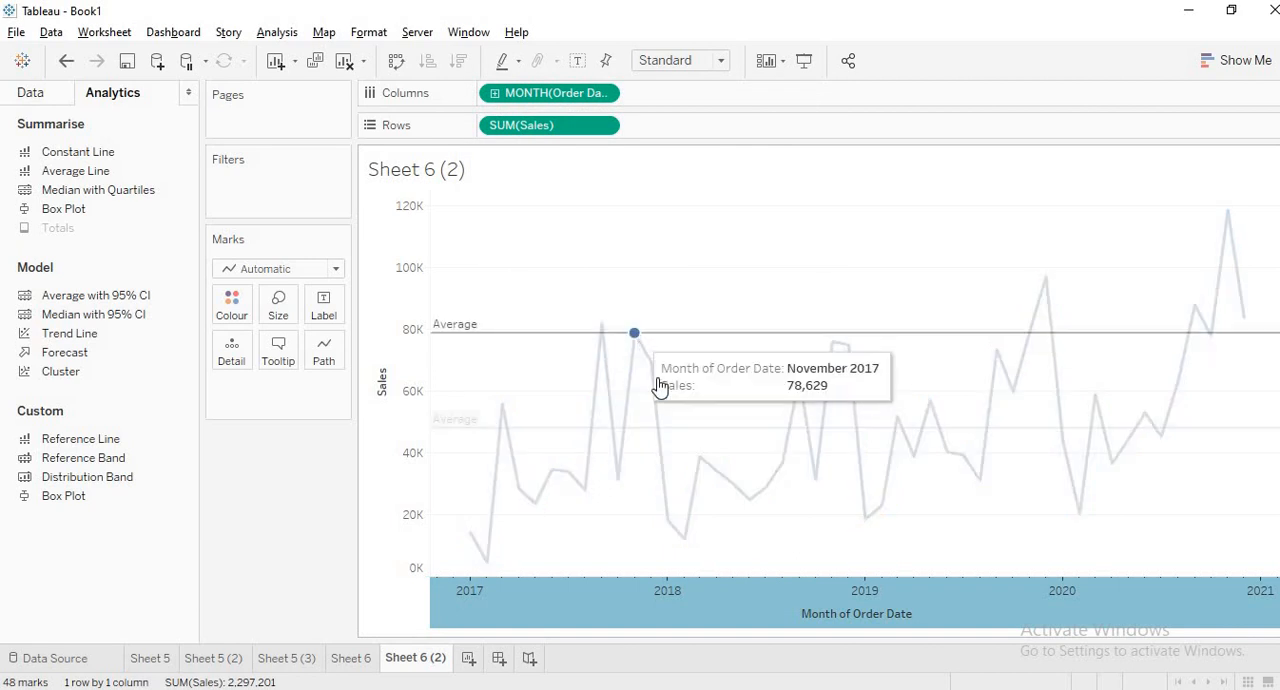
left_click(650, 360)
left_click(667, 520)
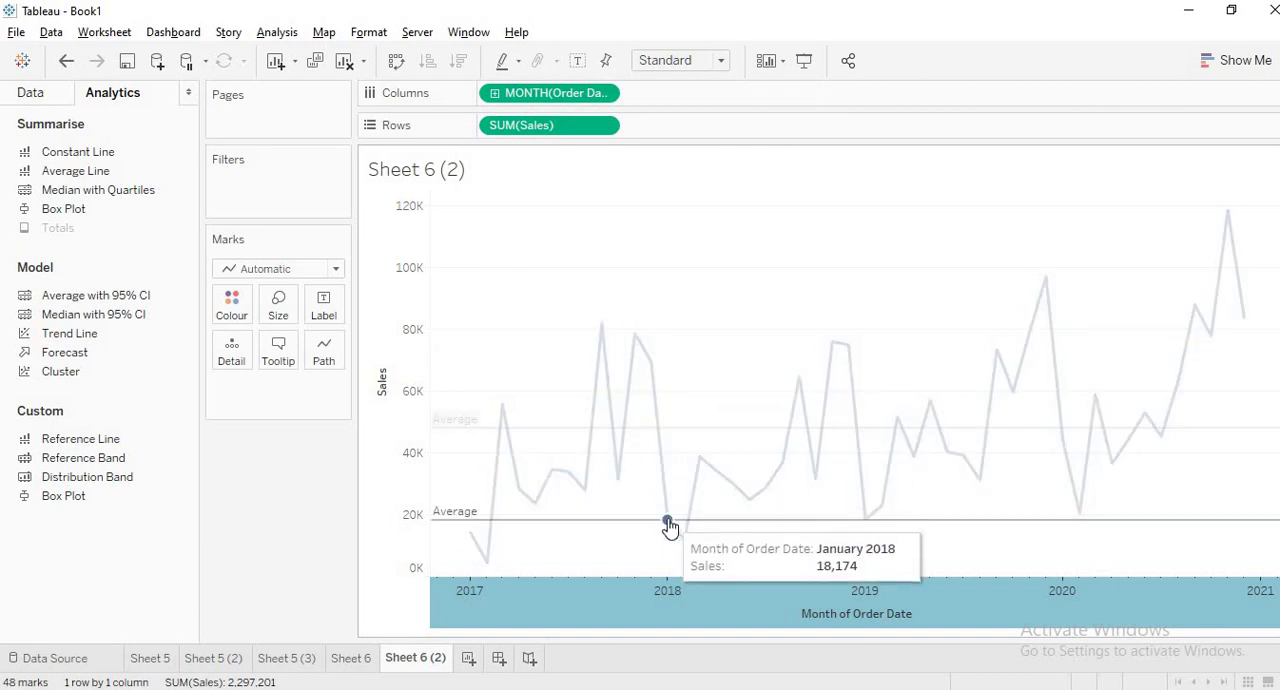
left_click(716, 470)
left_click(799, 380)
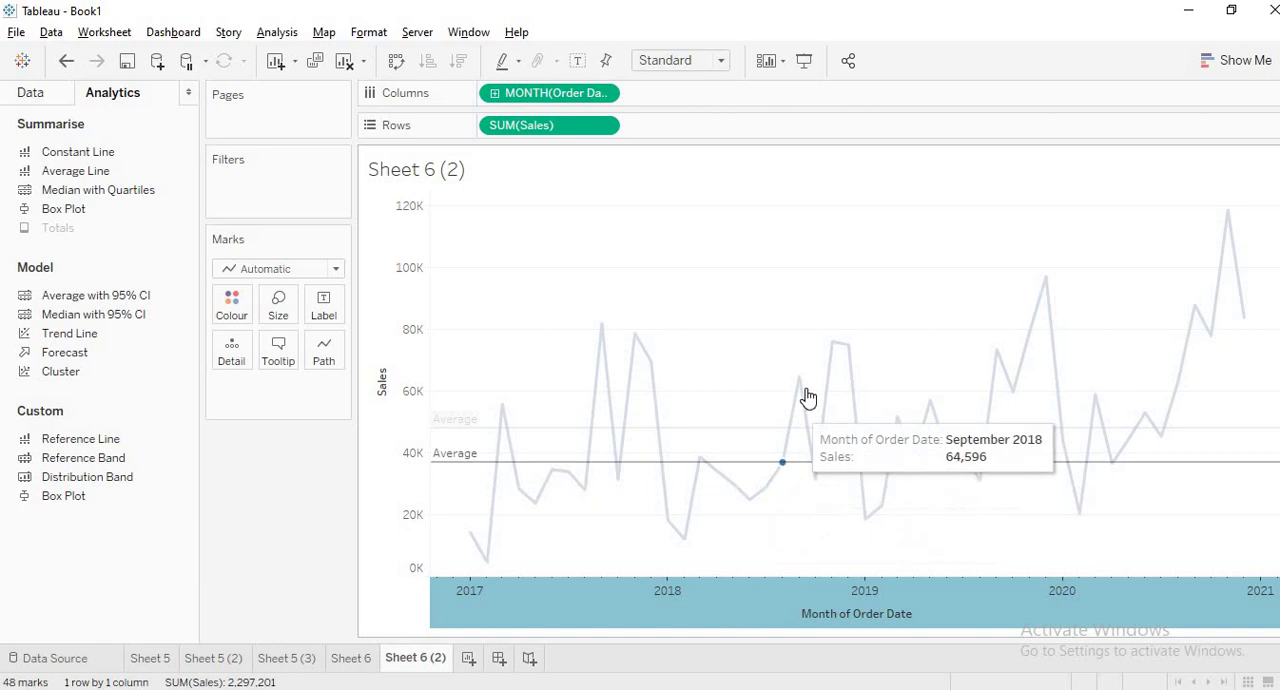
left_click(831, 341)
left_click(305, 166)
Reconfirm the Highlight2 1 action as Hover on MONTH(Order Date) via Worksheet > Actions
left_click(105, 32)
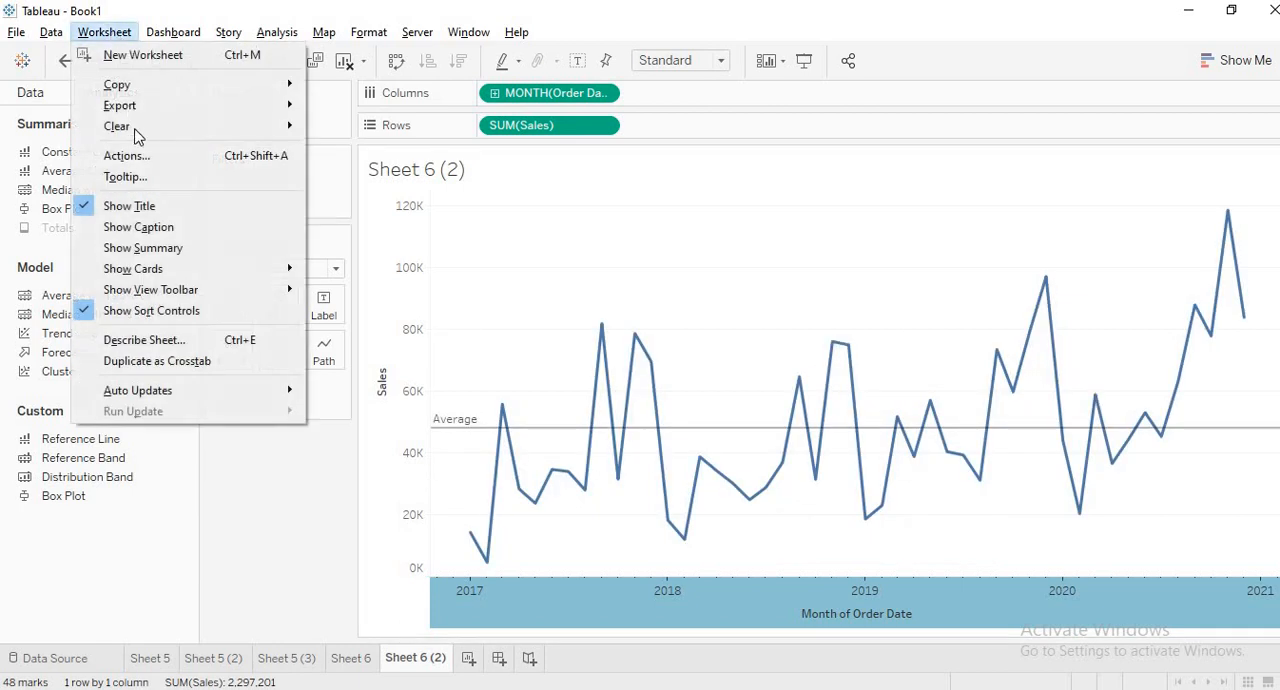
left_click(124, 156)
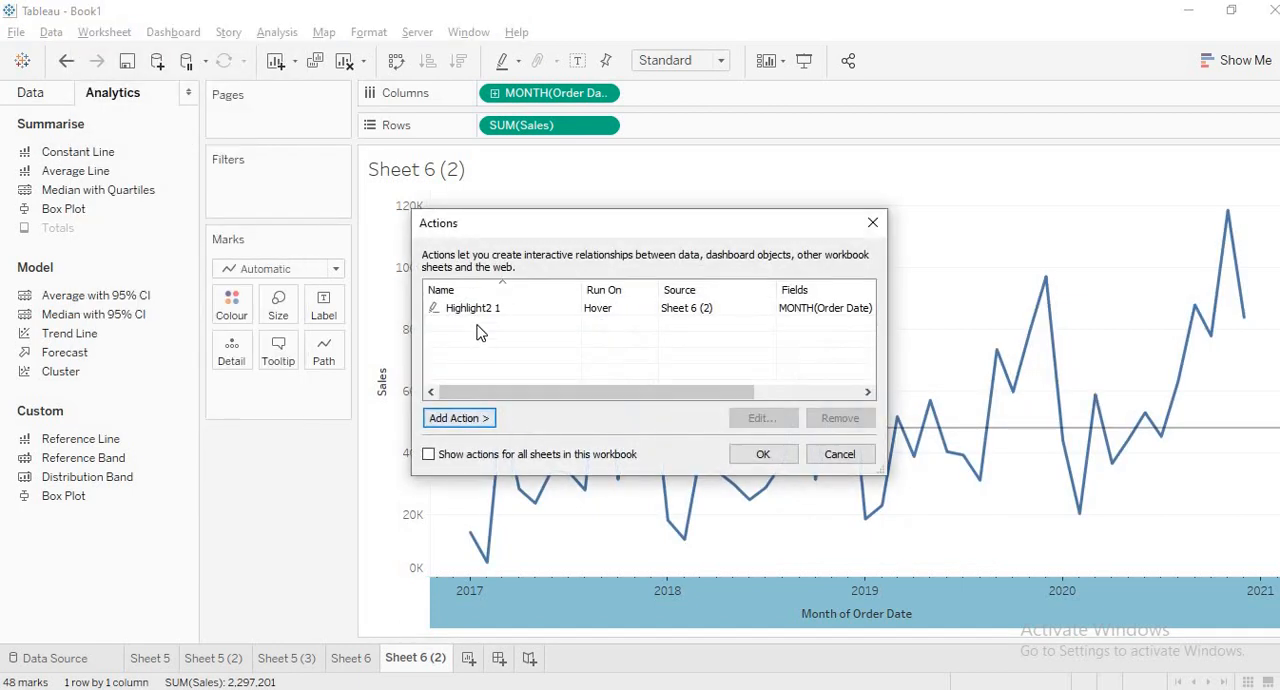
left_click(472, 308)
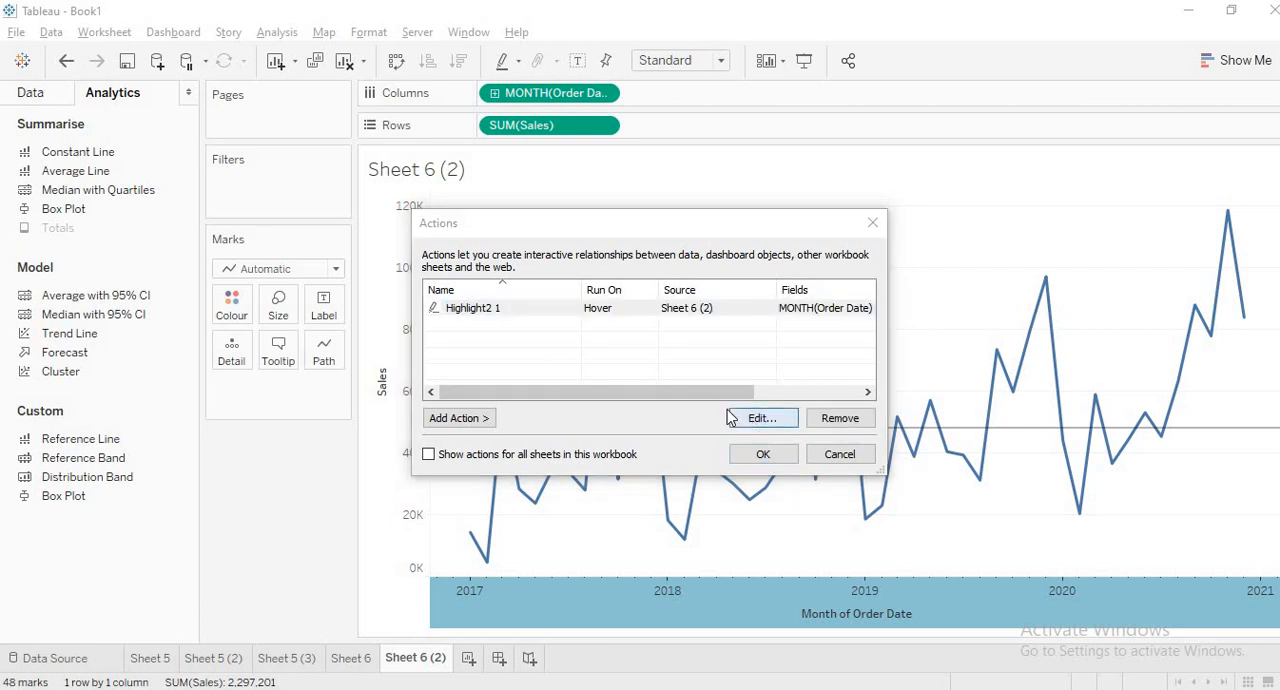
left_click(762, 418)
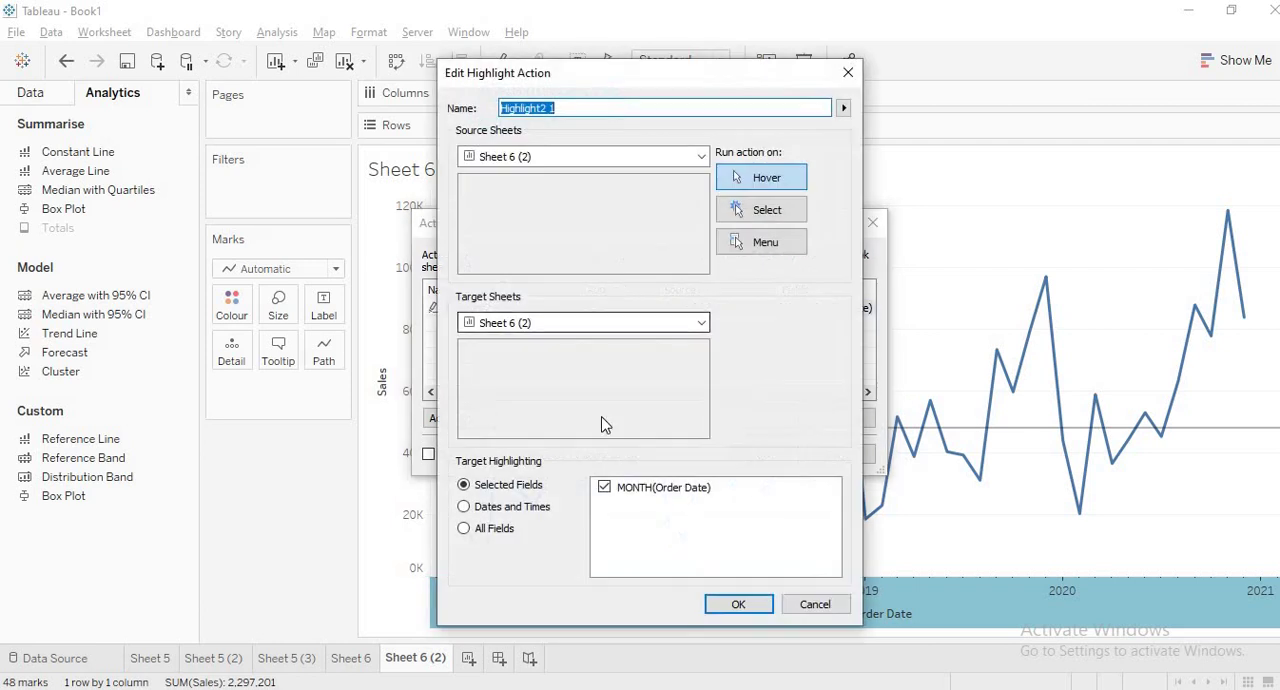
left_click(738, 604)
left_click(765, 456)
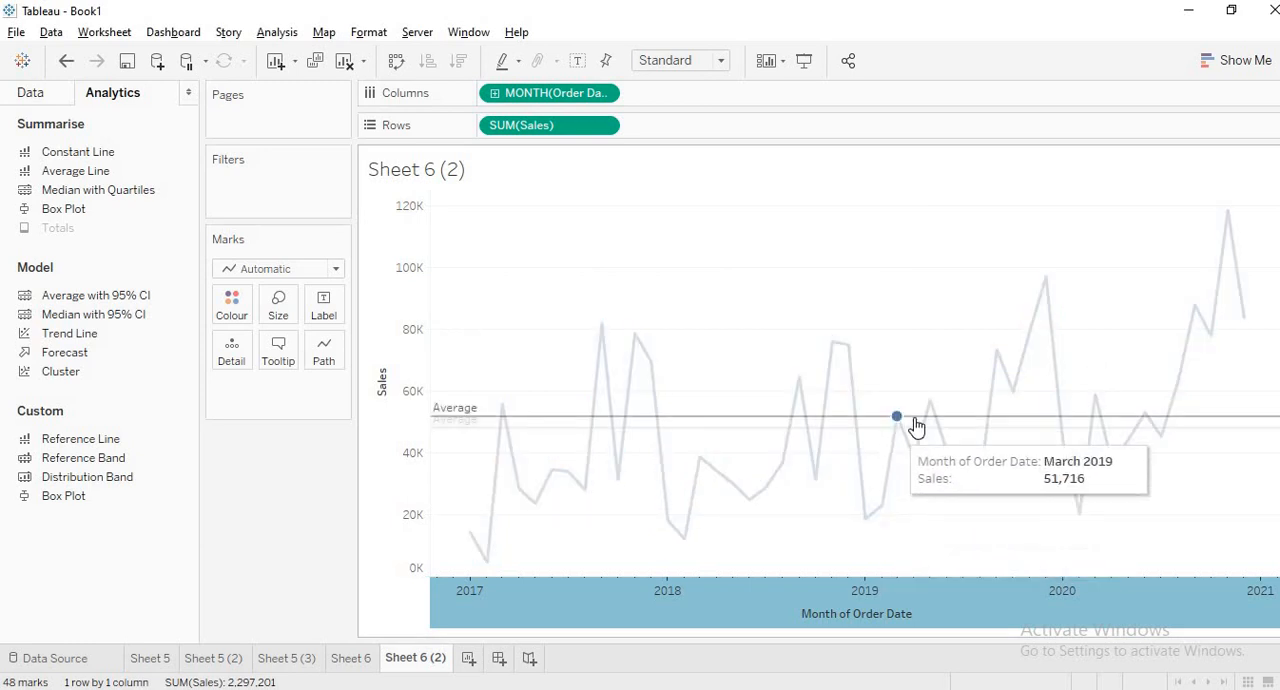
Duplicate Sheet 6 (2) into a new Sheet 6 (3)
mouse_move(488, 561)
right_click(415, 657)
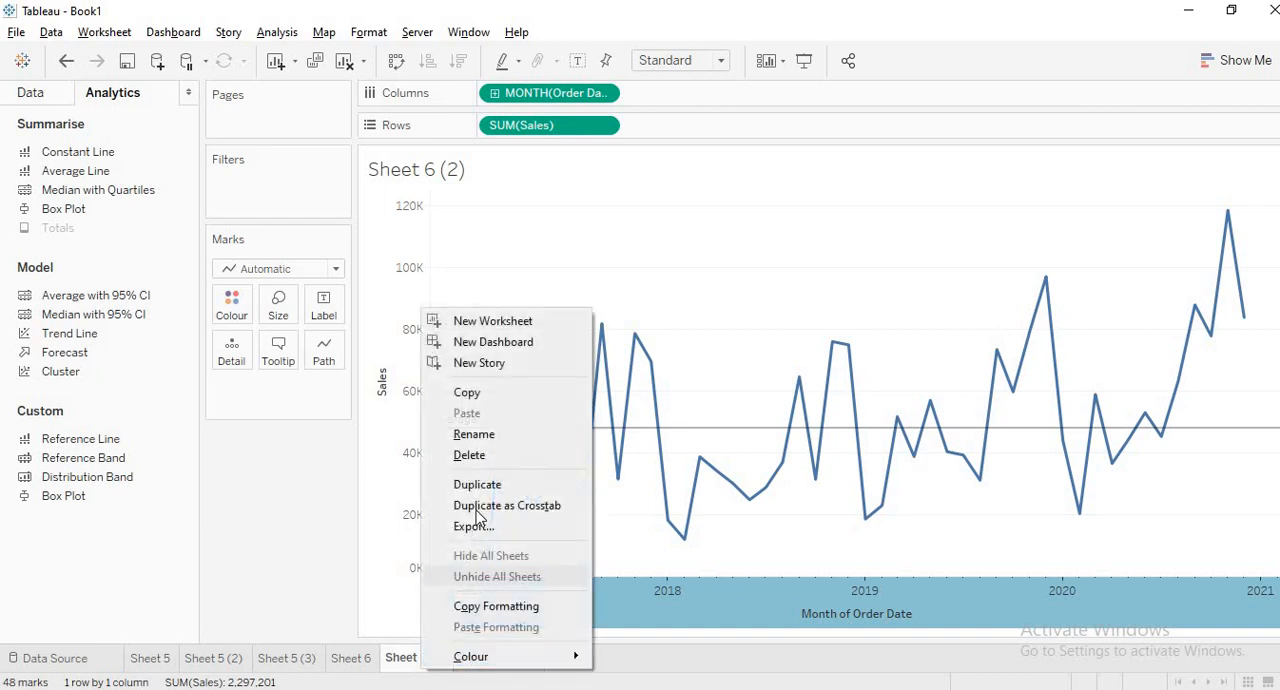
left_click(477, 484)
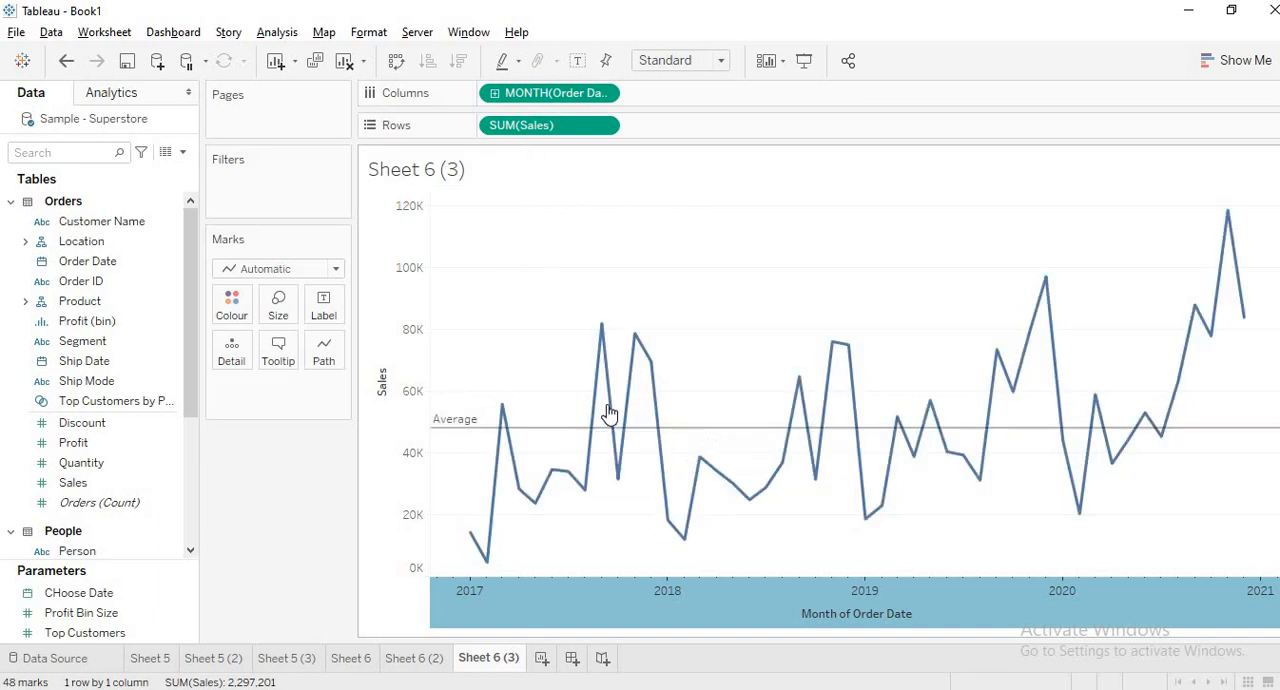
left_click_drag(620, 427, 600, 323)
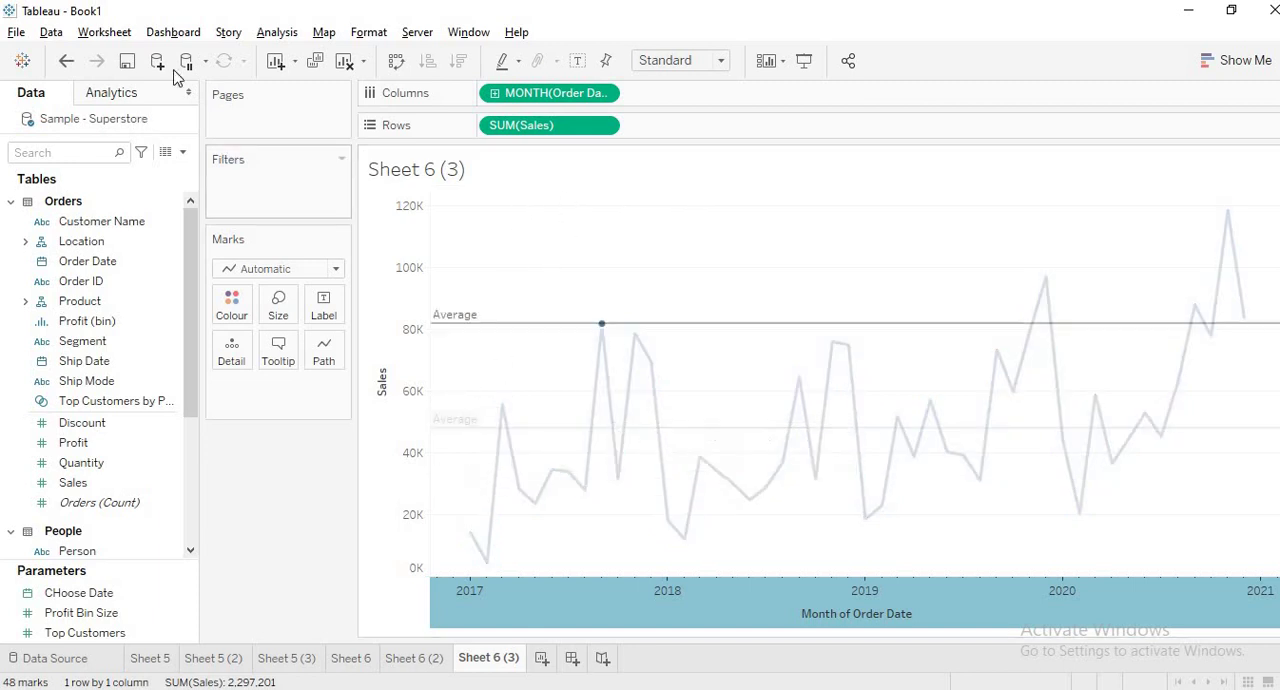
Remove the Average reference line from the Sales axis of the copy
right_click(563, 593)
right_click(410, 421)
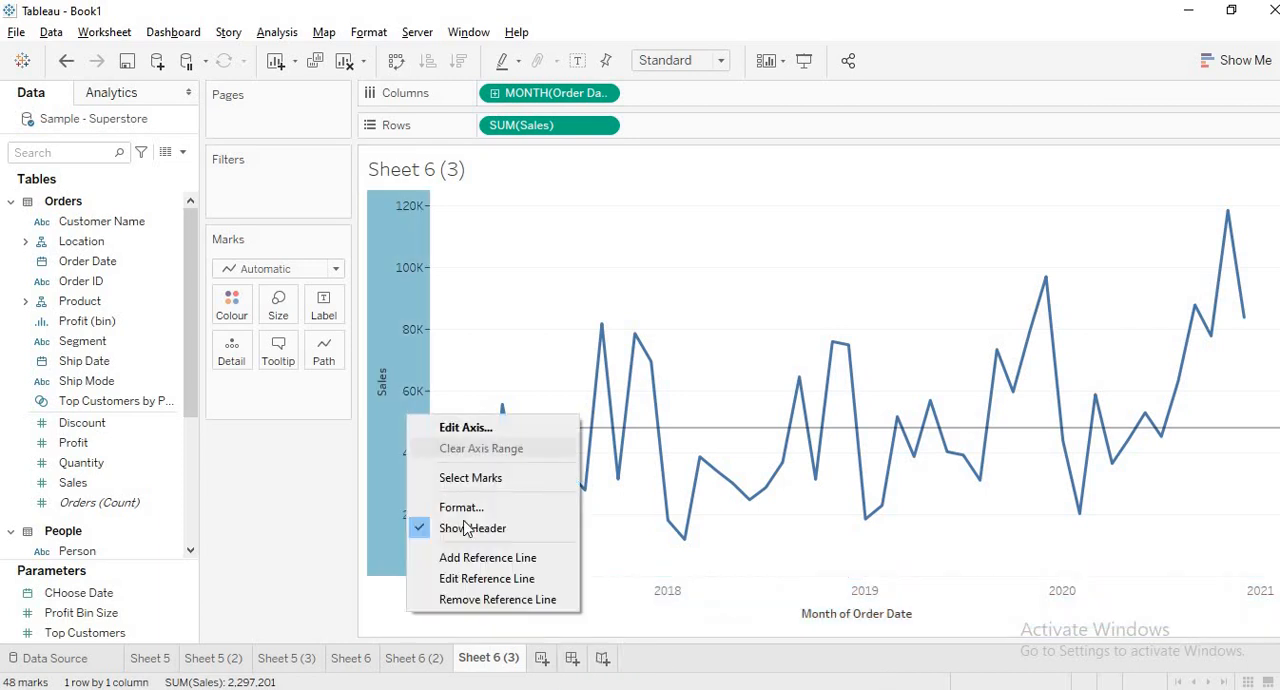
left_click(491, 601)
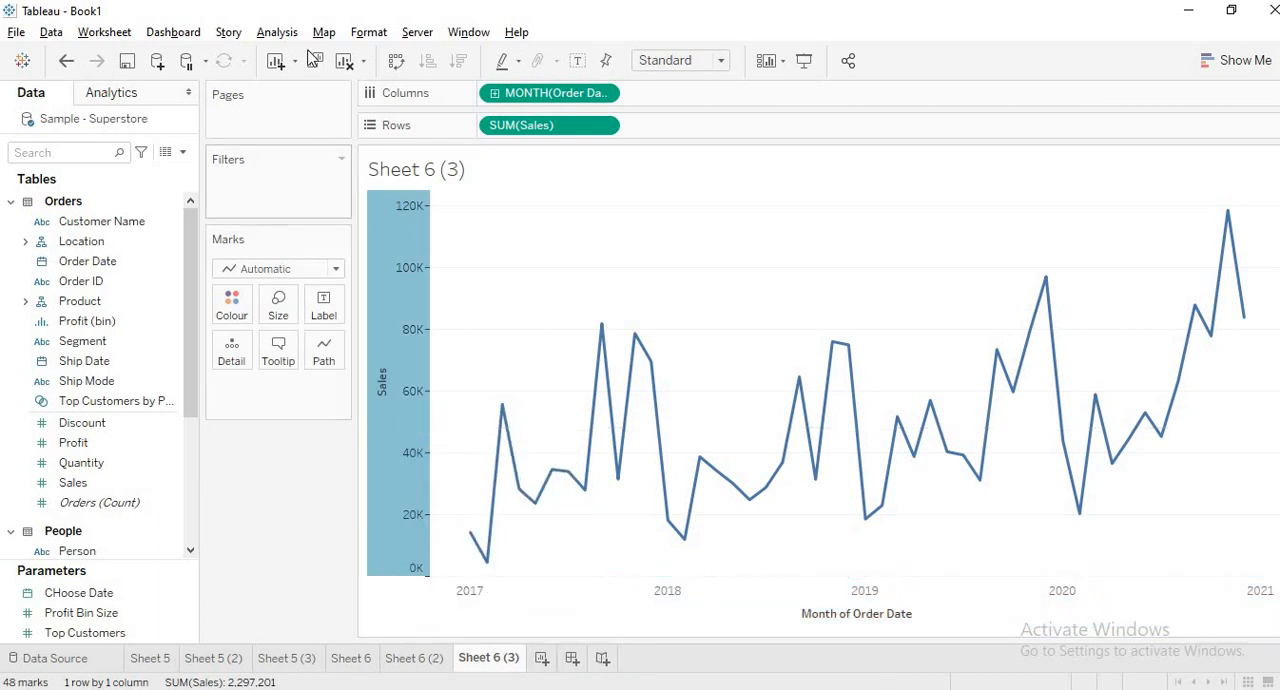
Create calculated field 'Window Avg for Ref' as WINDOW_AVG(SUM([Sales]),-2,2)
left_click(277, 32)
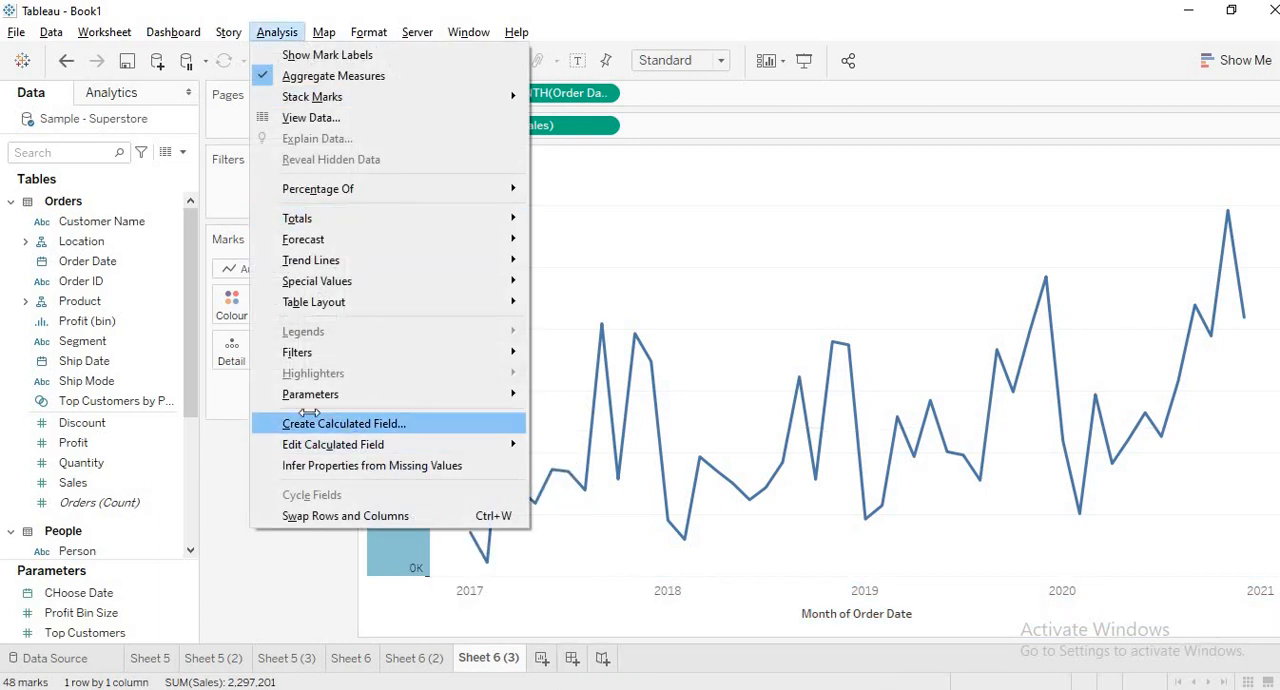
left_click(343, 423)
type("Wi")
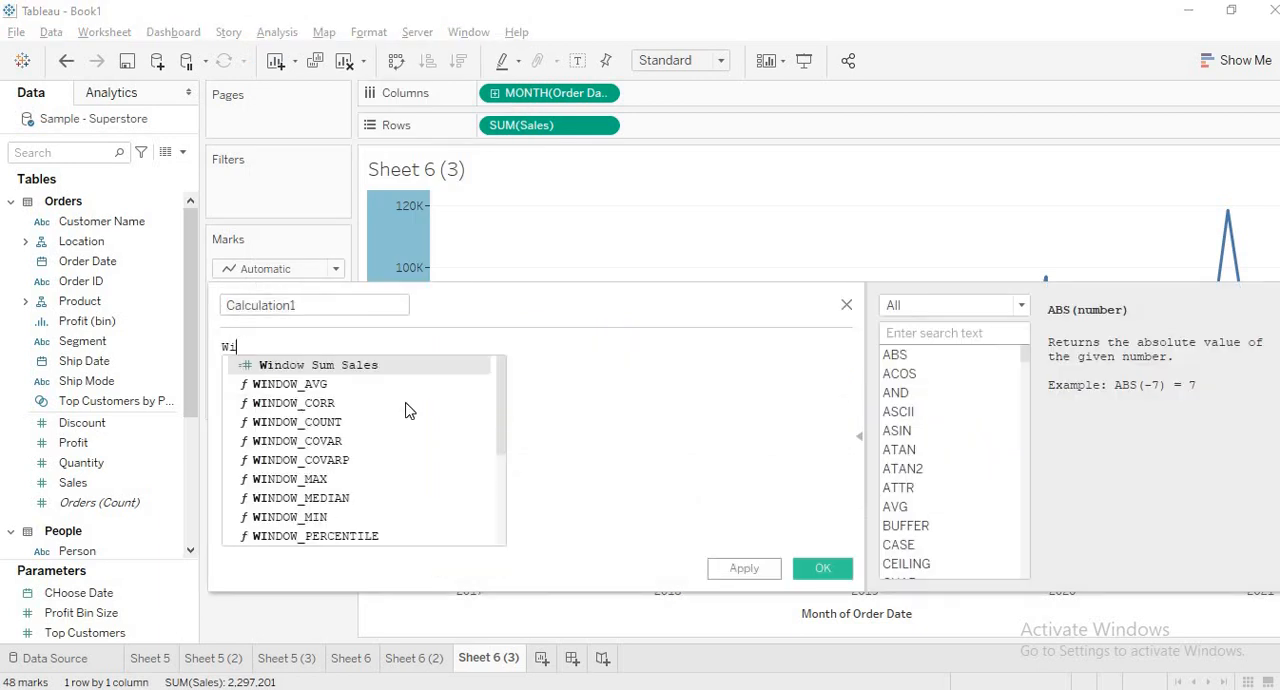
type("ndo")
key("Return")
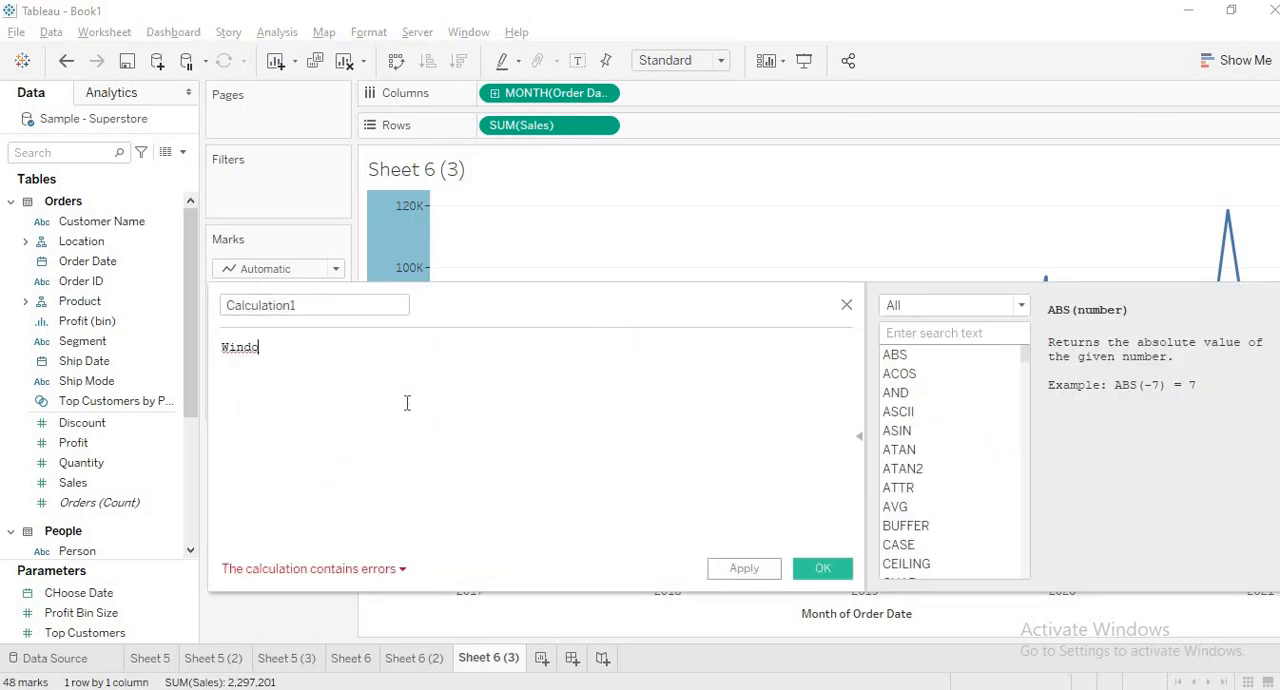
type("sum")
key("Return")
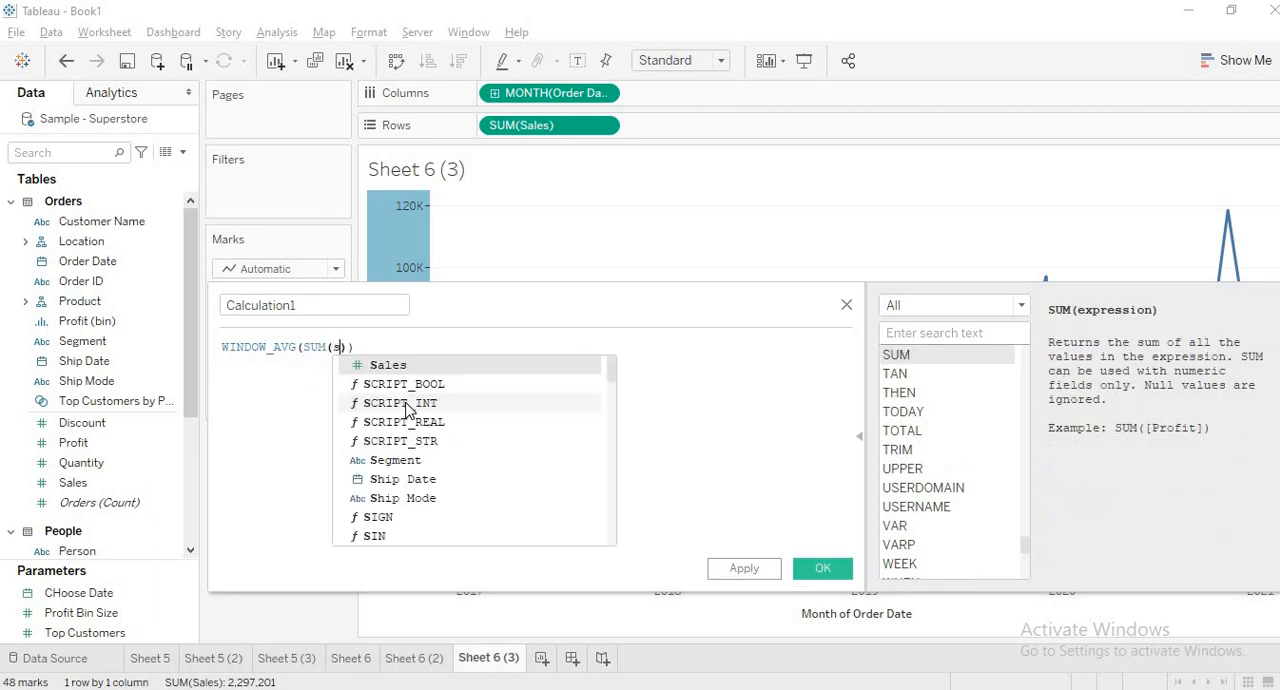
type("sal")
key("Return")
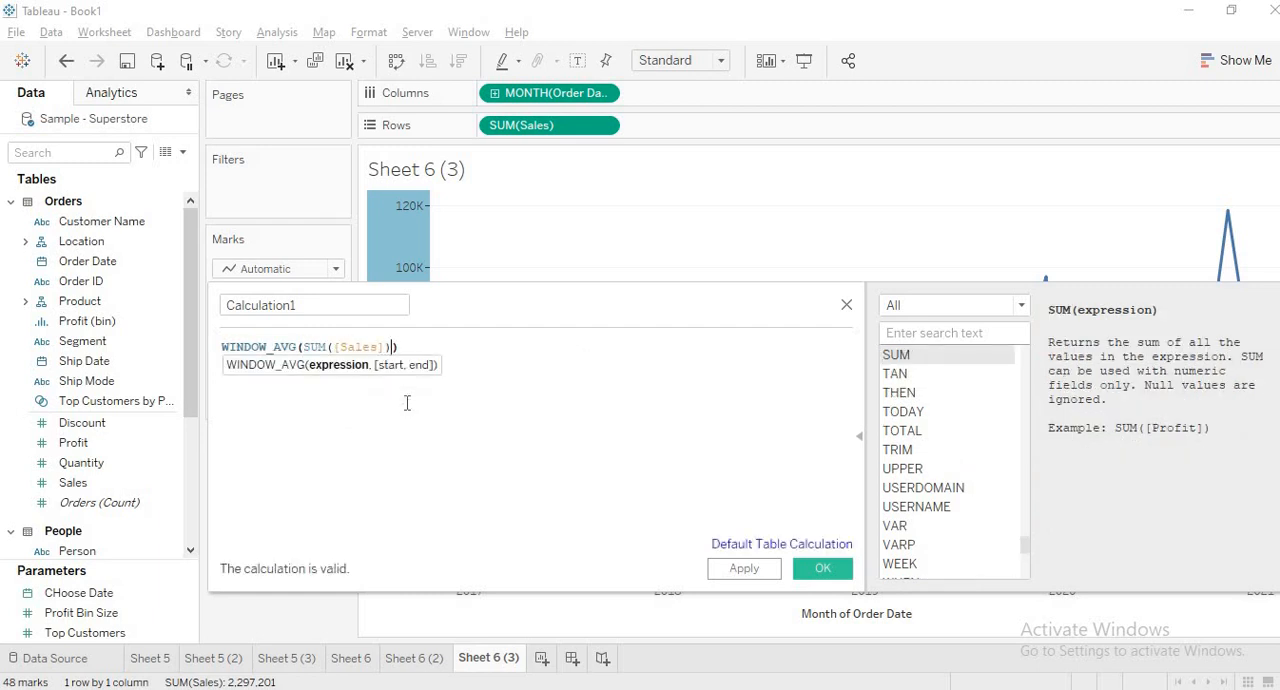
type(", -")
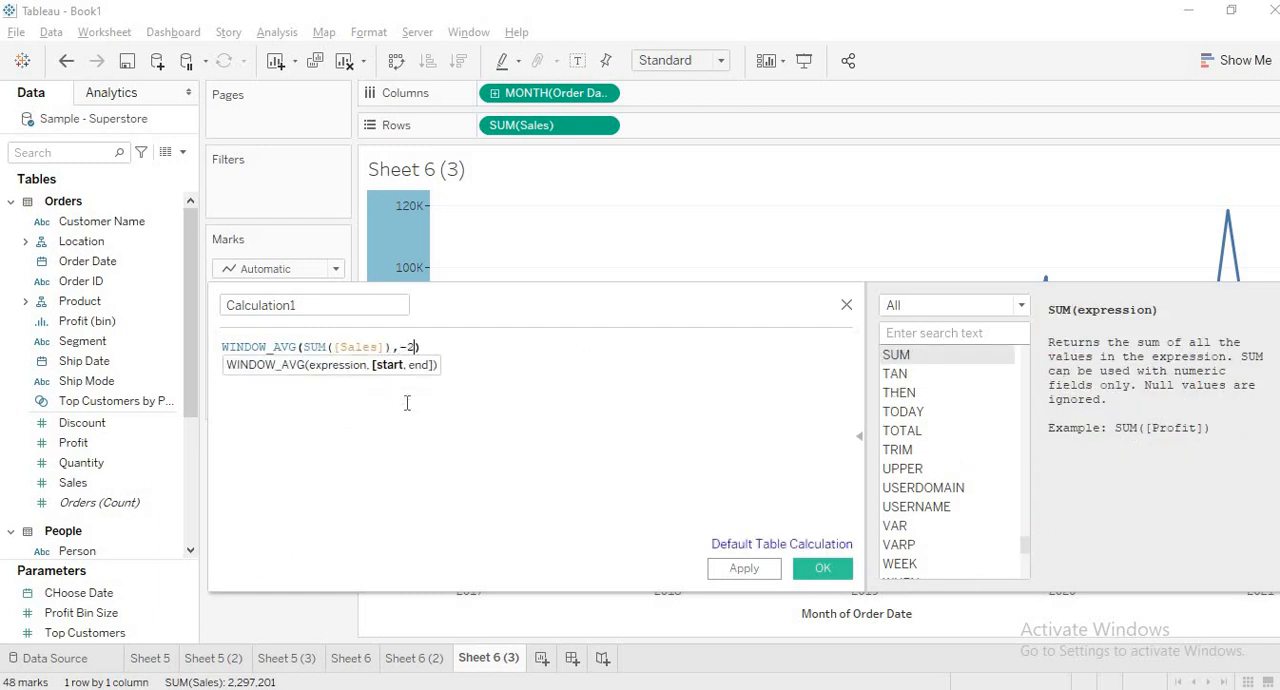
type(",")
key("BackSpace")
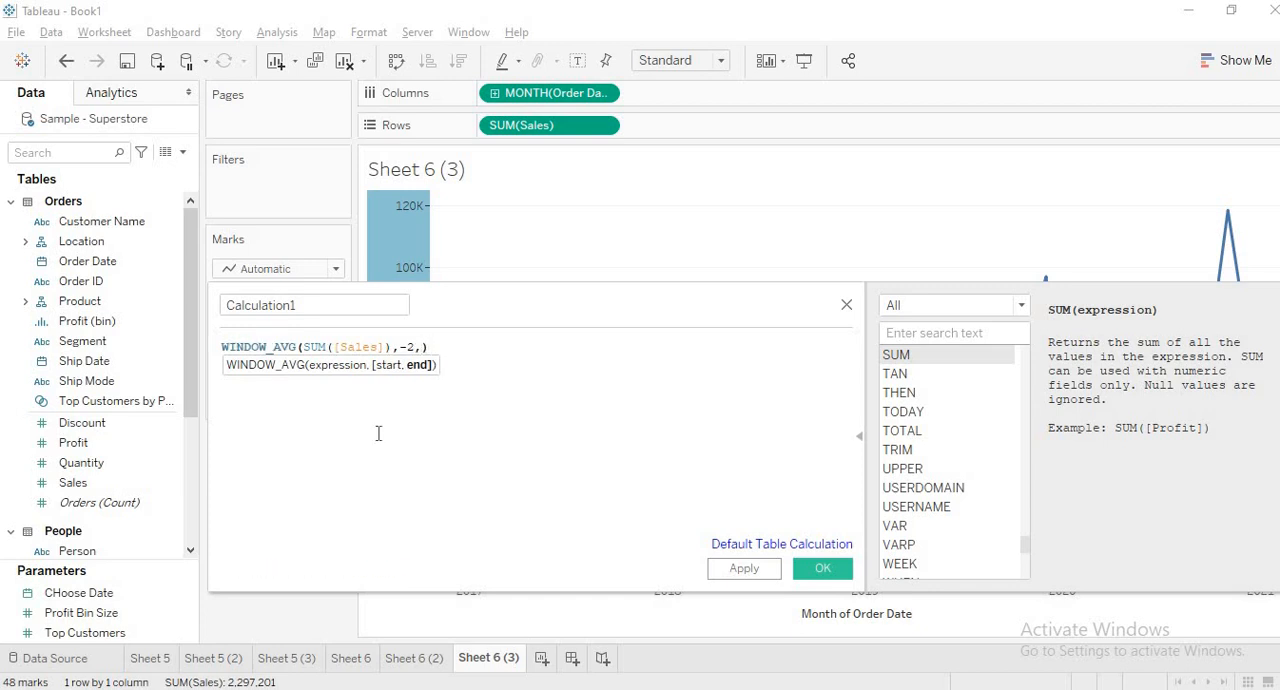
type("2")
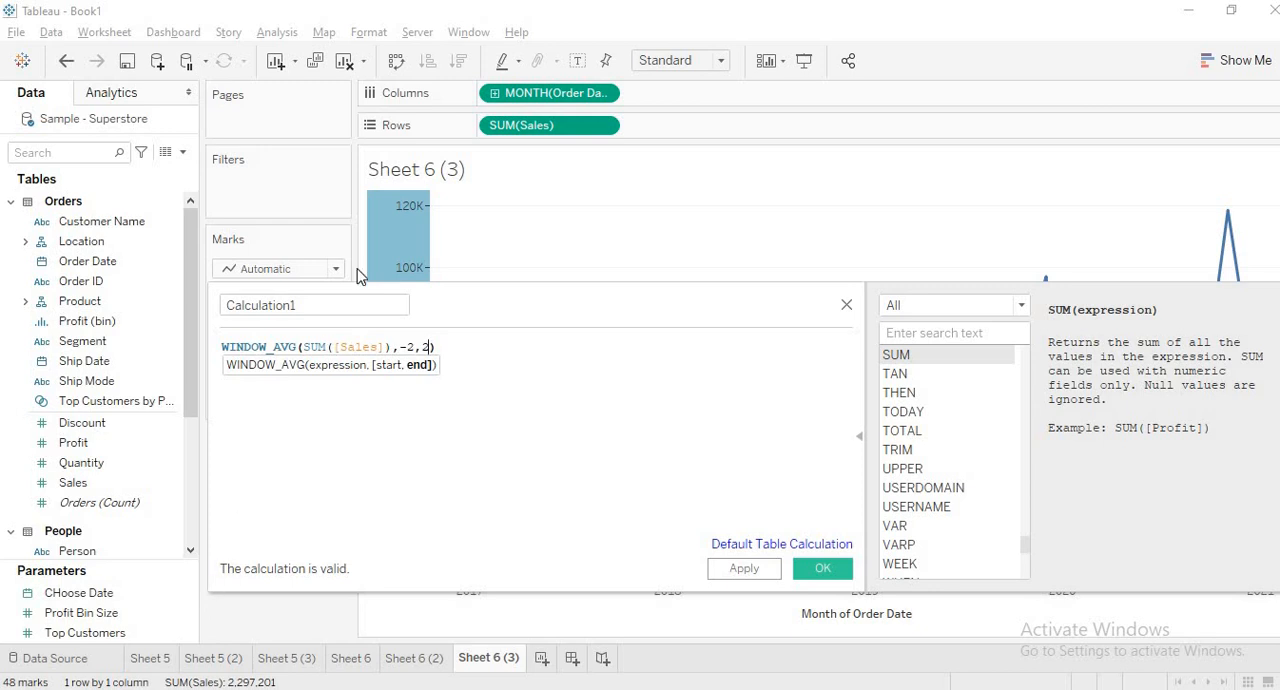
left_click(315, 305)
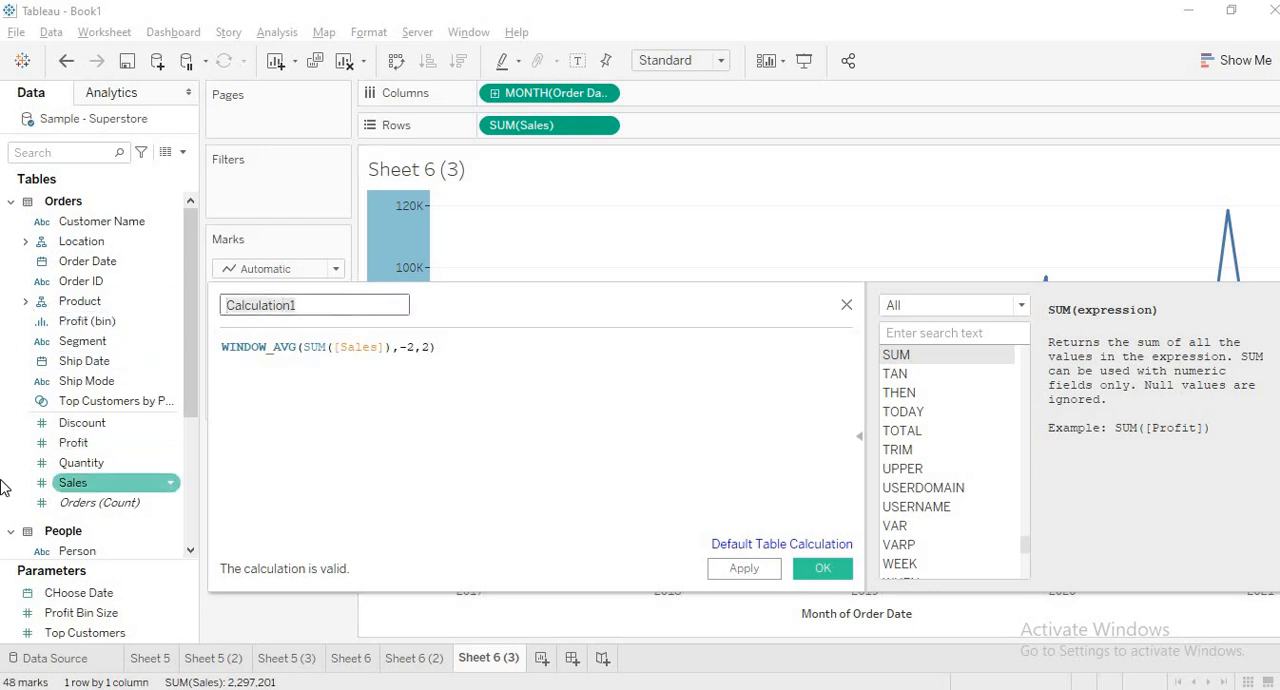
type("Window Avg for Ref")
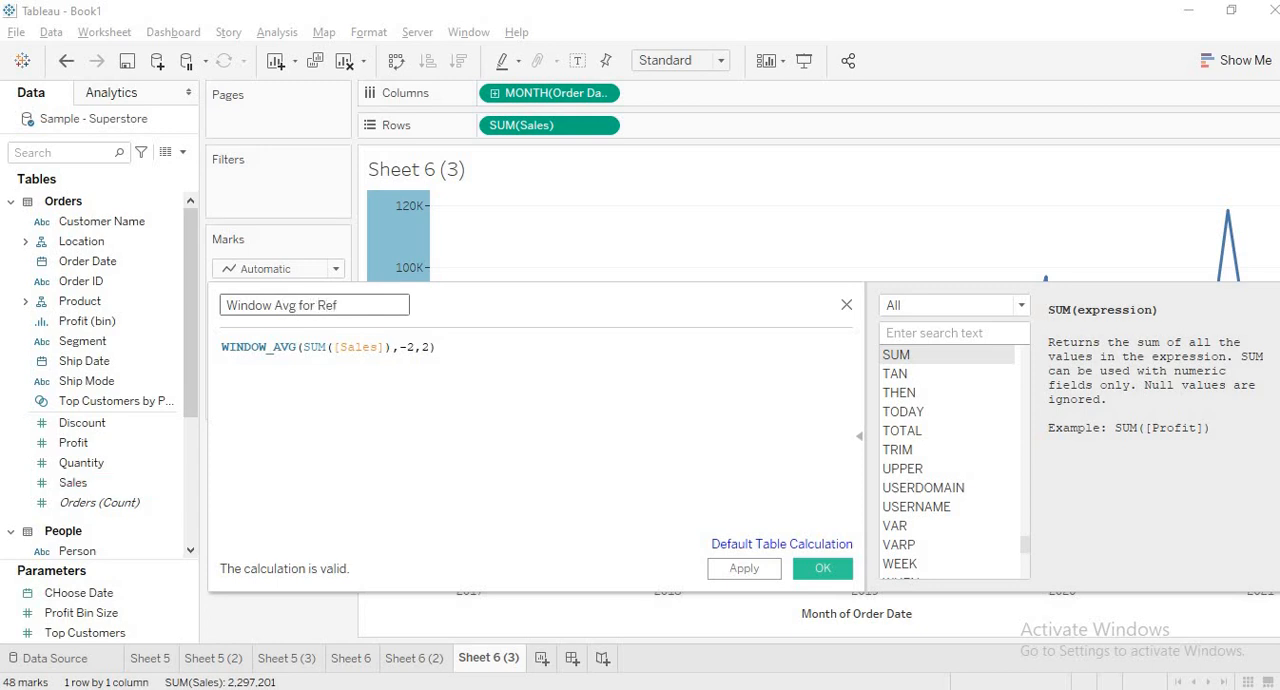
Save the field, place Window Avg for Ref on Detail, then take it off the marks again
left_click(822, 568)
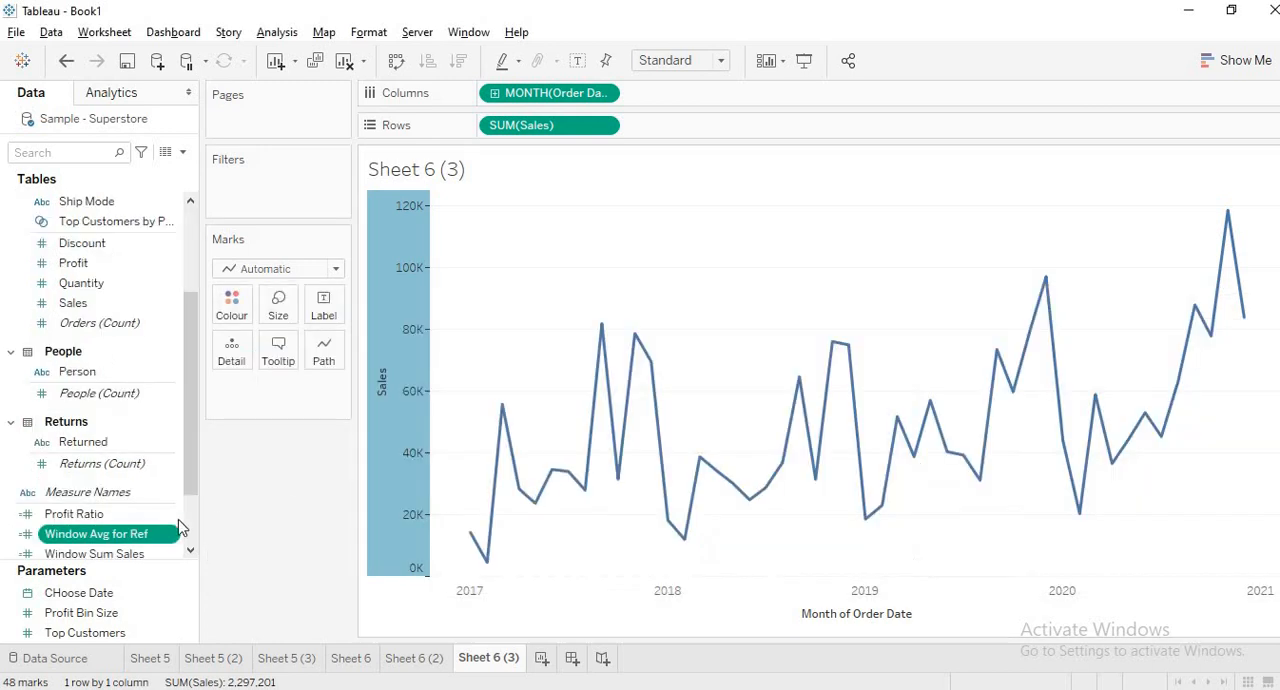
left_click_drag(100, 535, 321, 300)
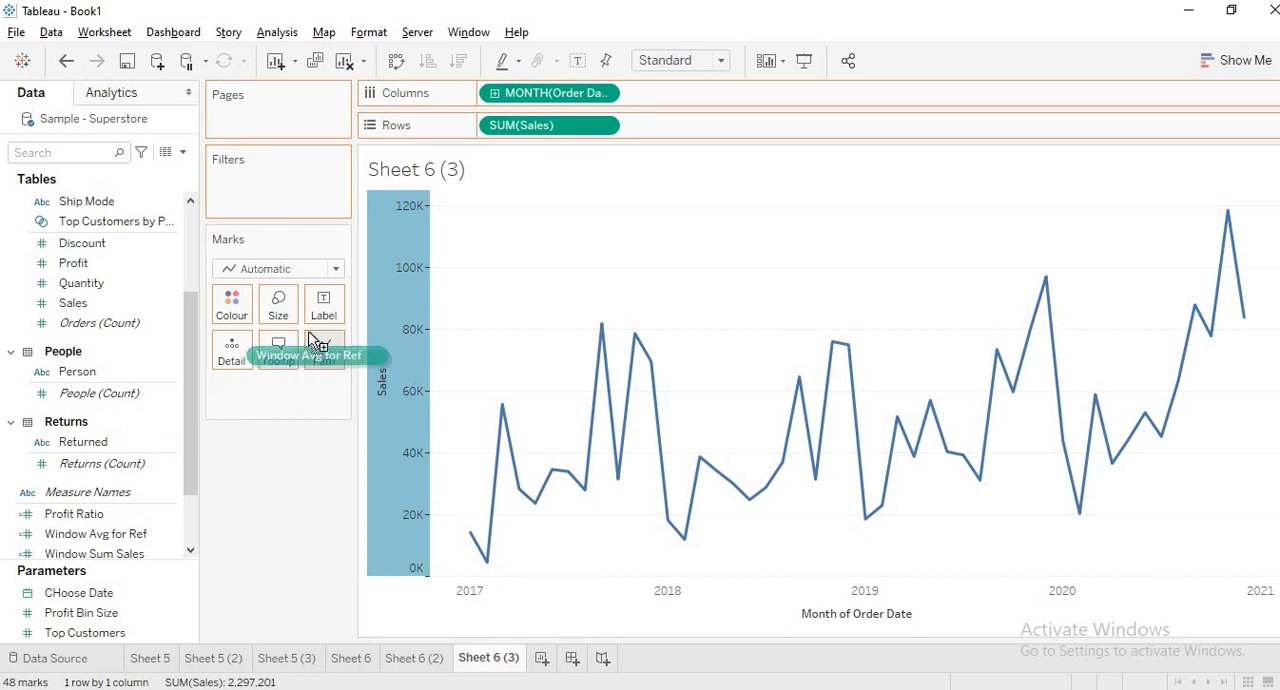
left_click_drag(321, 300, 233, 355)
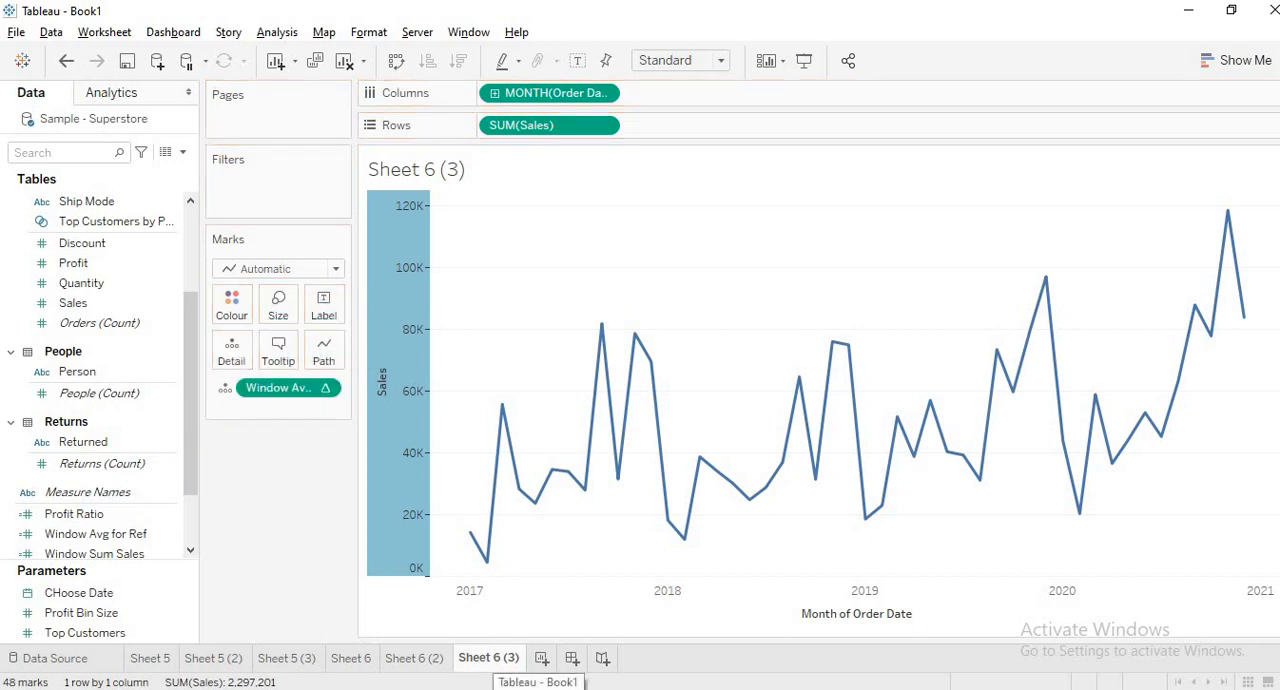
left_click_drag(285, 388, 307, 513)
Start a Sales reference line, inspect its available values, and cancel the setup
right_click(415, 363)
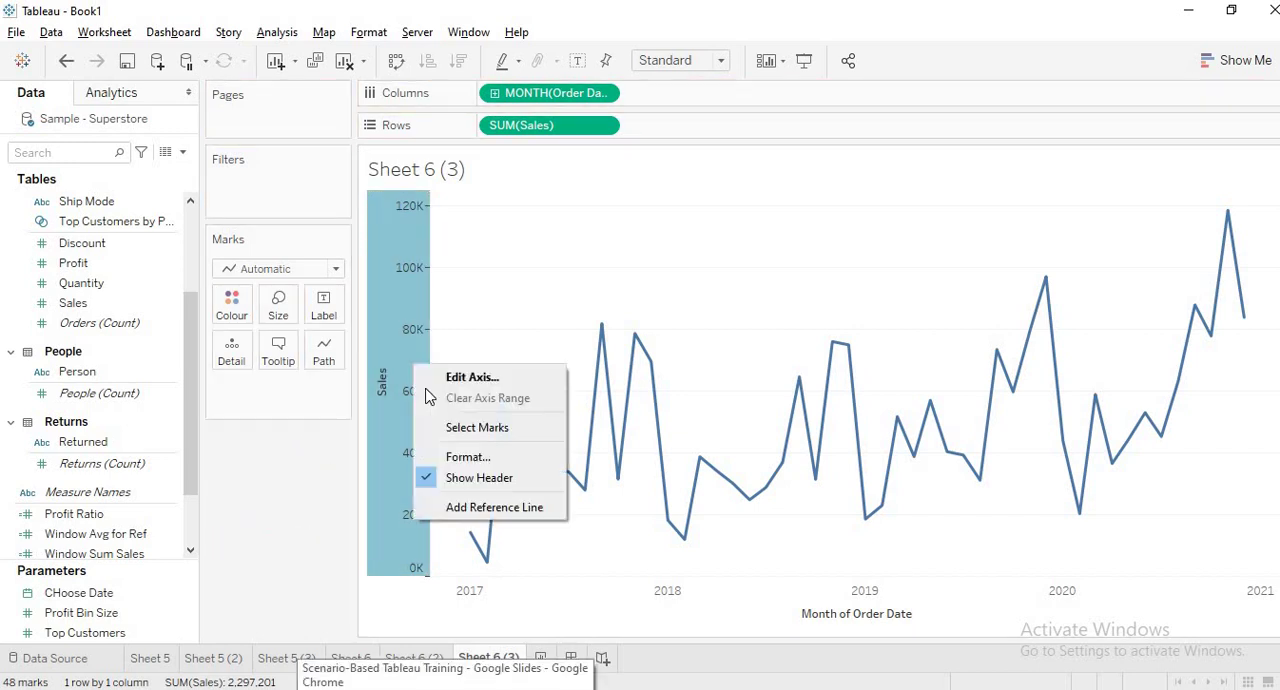
left_click(494, 507)
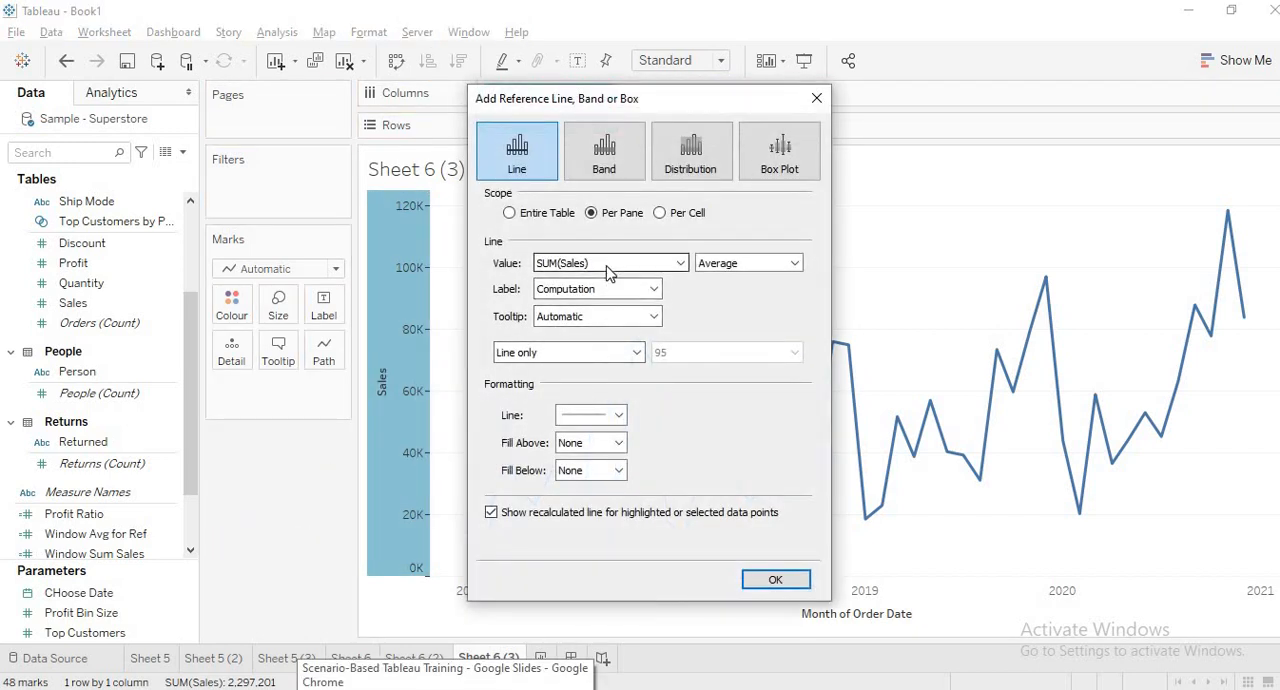
left_click(608, 263)
left_click(678, 263)
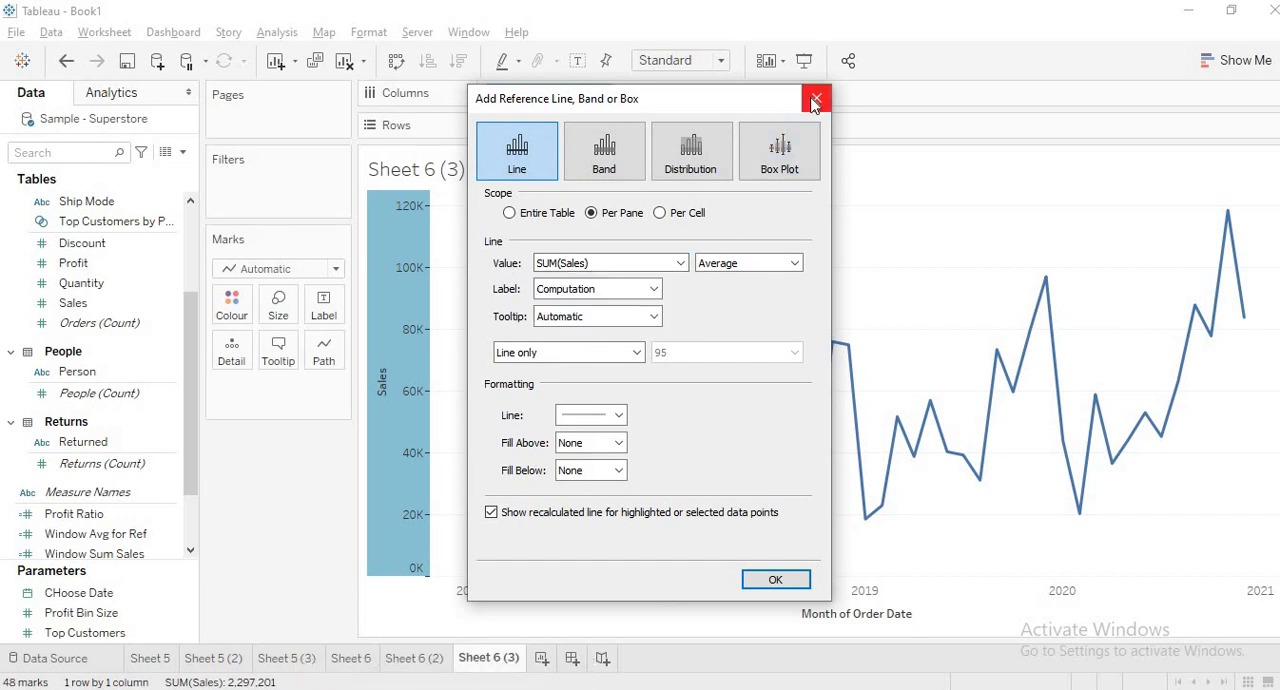
left_click(816, 99)
Put Window Avg for Ref back on Detail and add a Sales reference line at its Average
left_click_drag(95, 533, 231, 360)
right_click(412, 311)
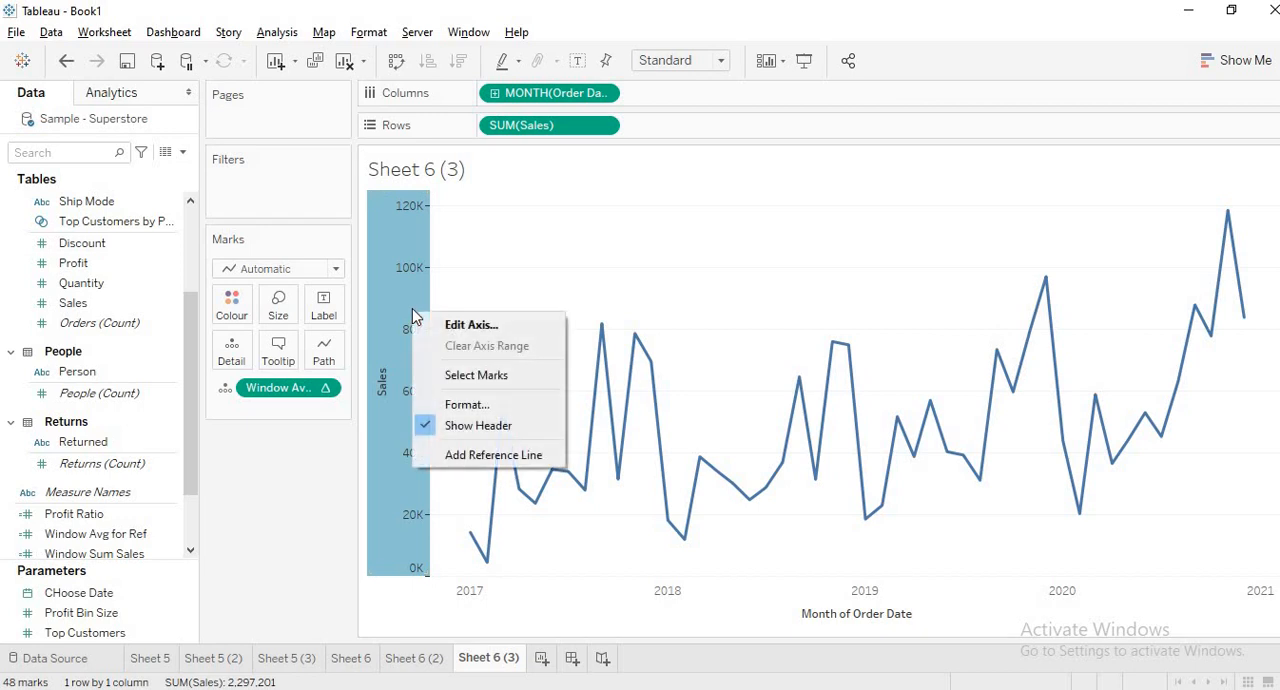
left_click(493, 455)
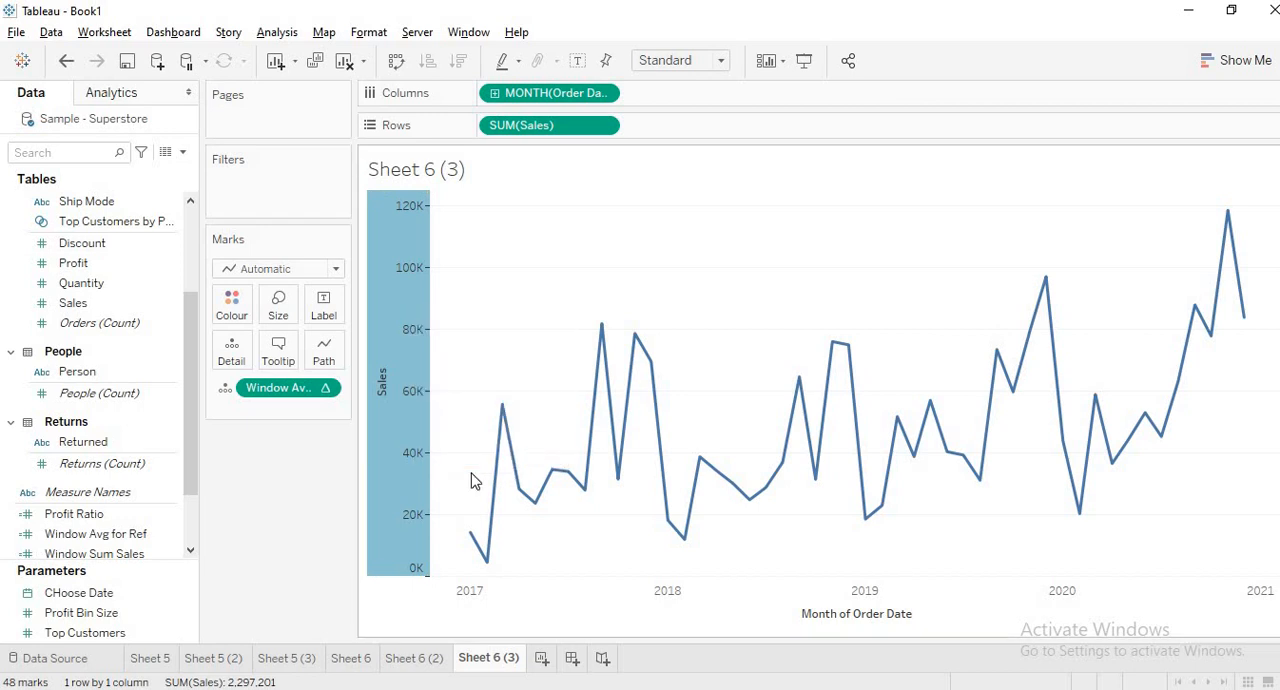
left_click(582, 263)
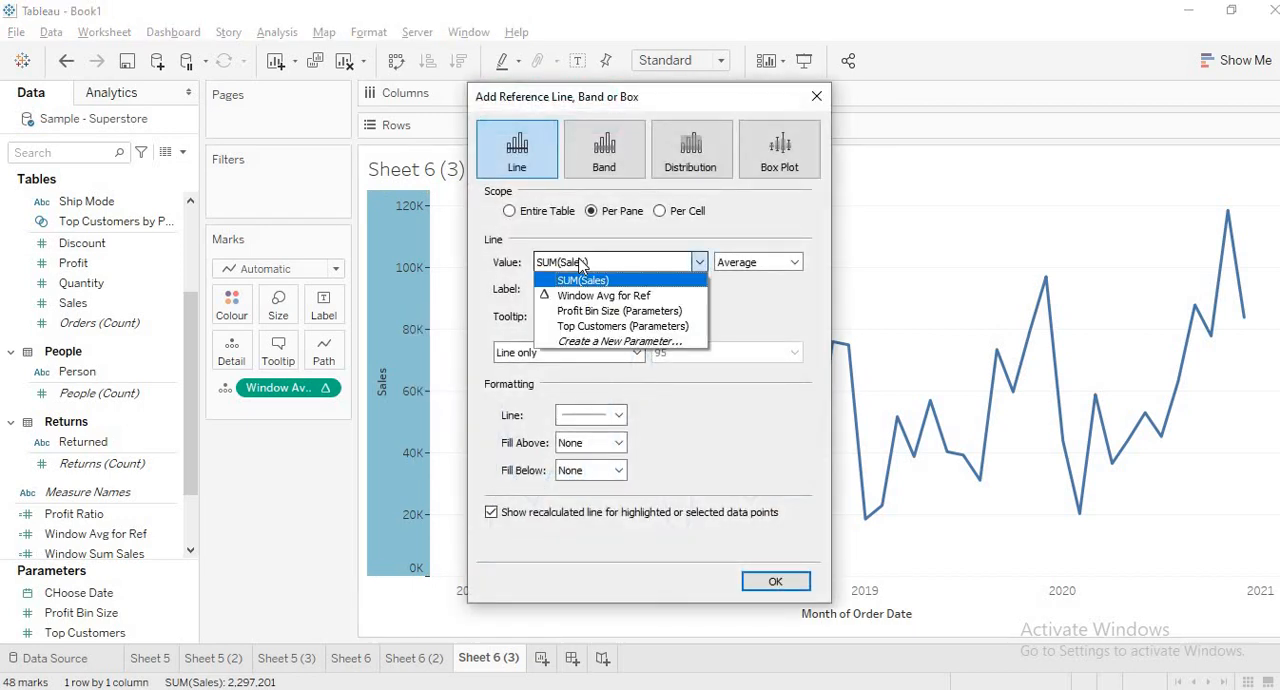
left_click(600, 296)
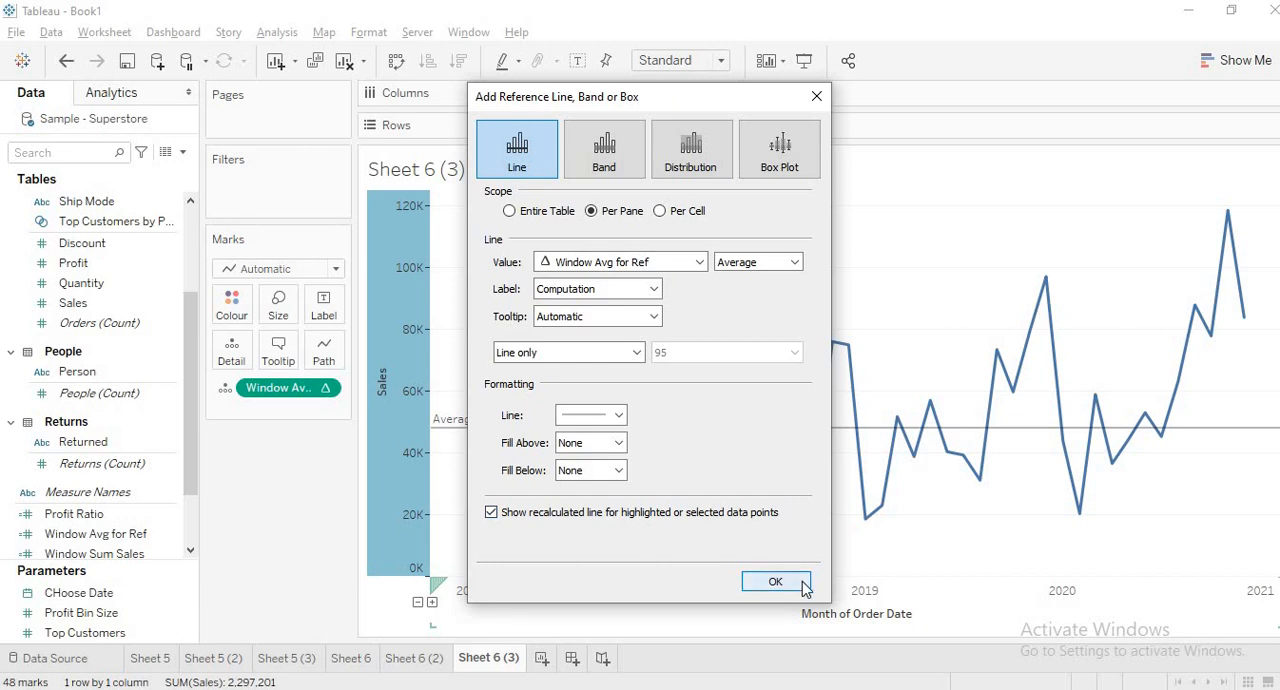
left_click(776, 582)
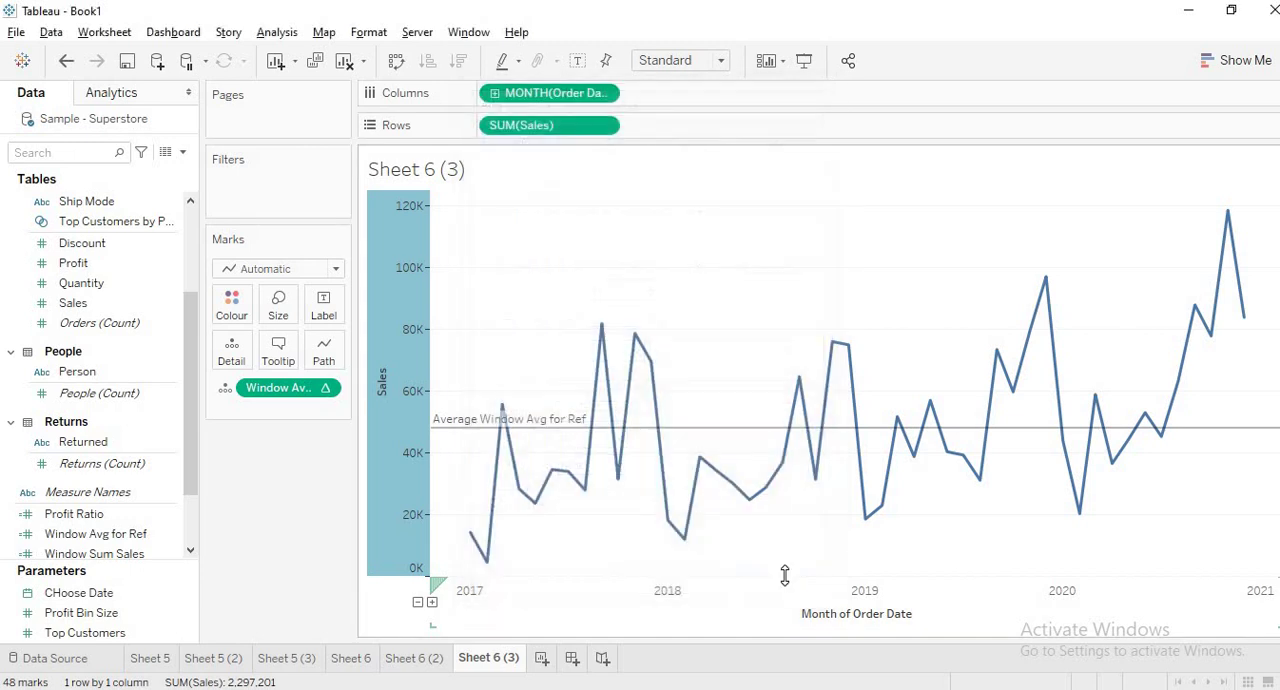
left_click(104, 32)
left_click(150, 158)
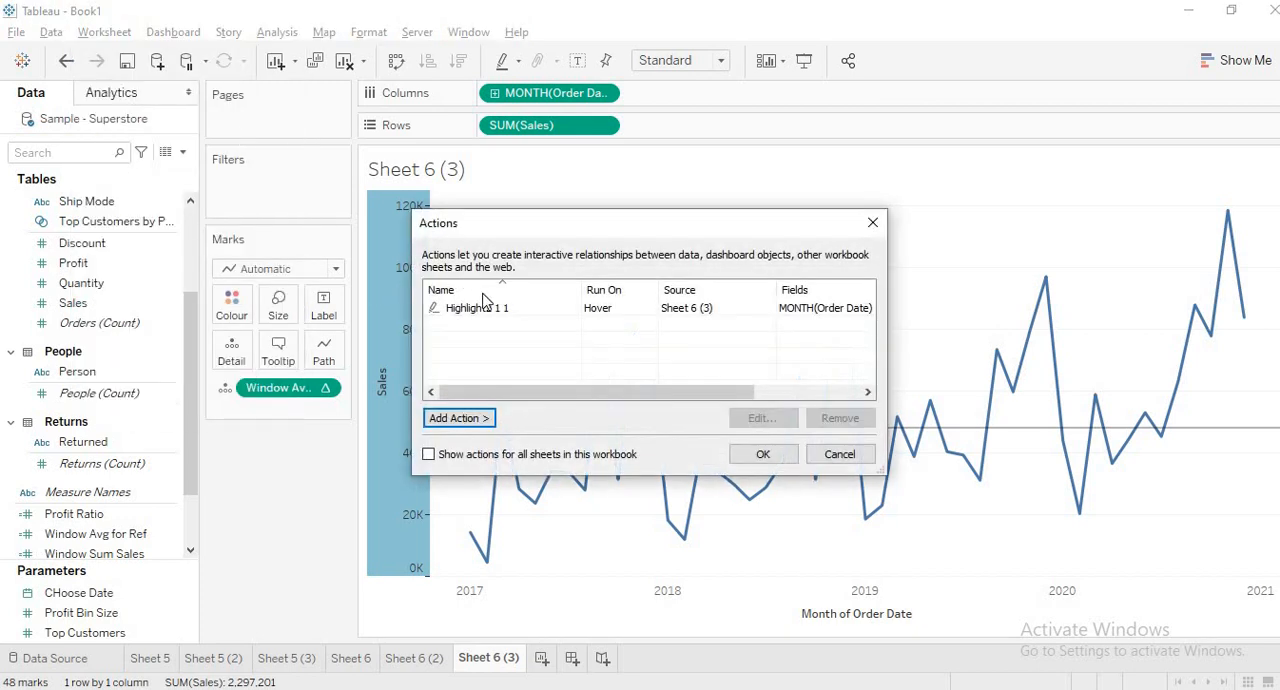
left_click(500, 307)
left_click(760, 418)
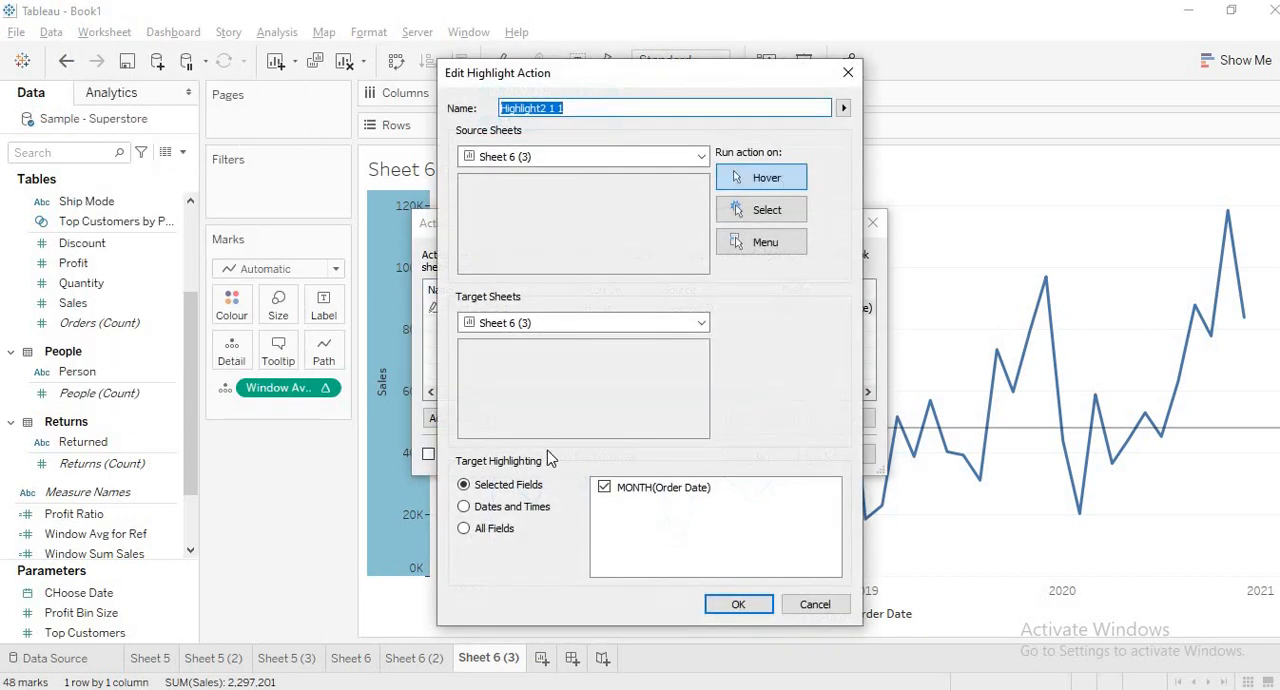
left_click(848, 72)
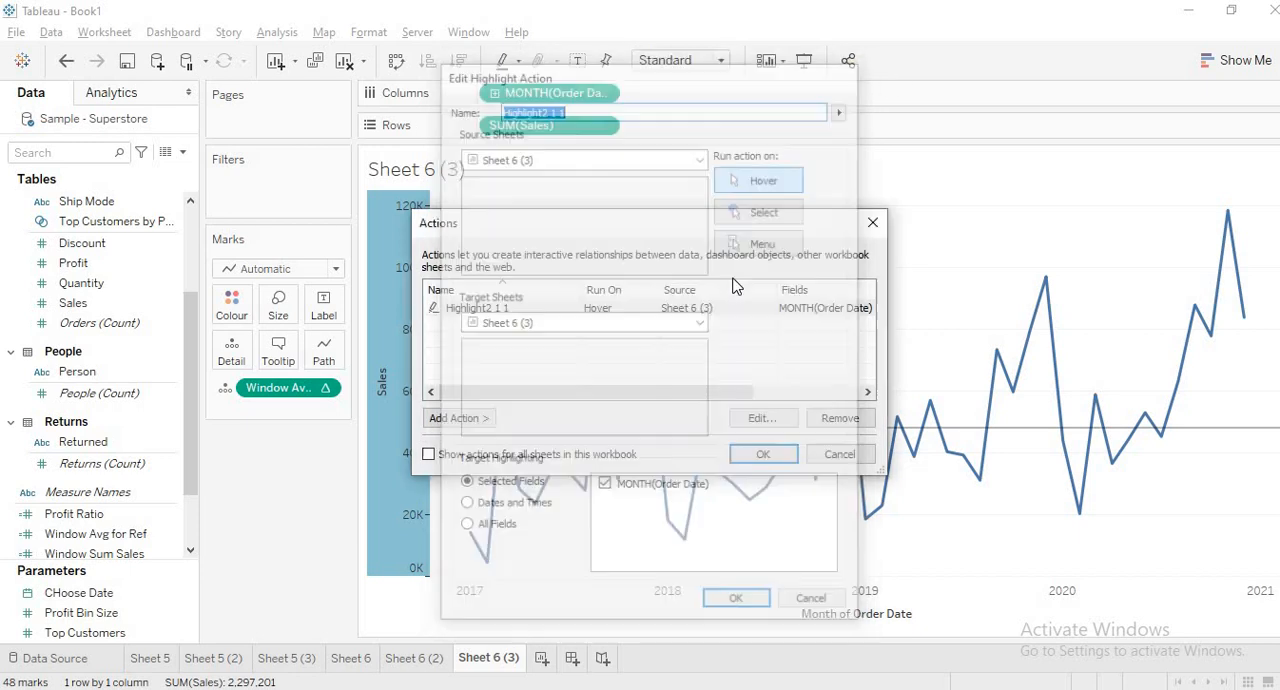
left_click(765, 454)
mouse_move(799, 377)
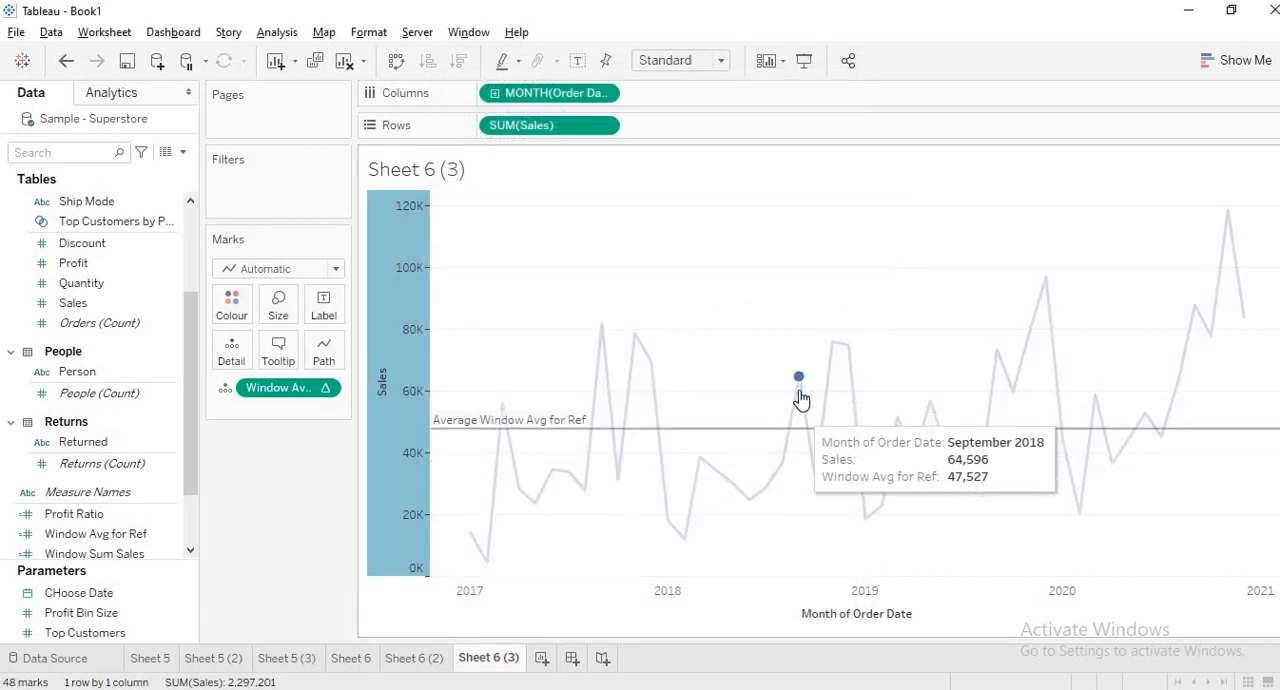
left_click(783, 465)
left_click(414, 658)
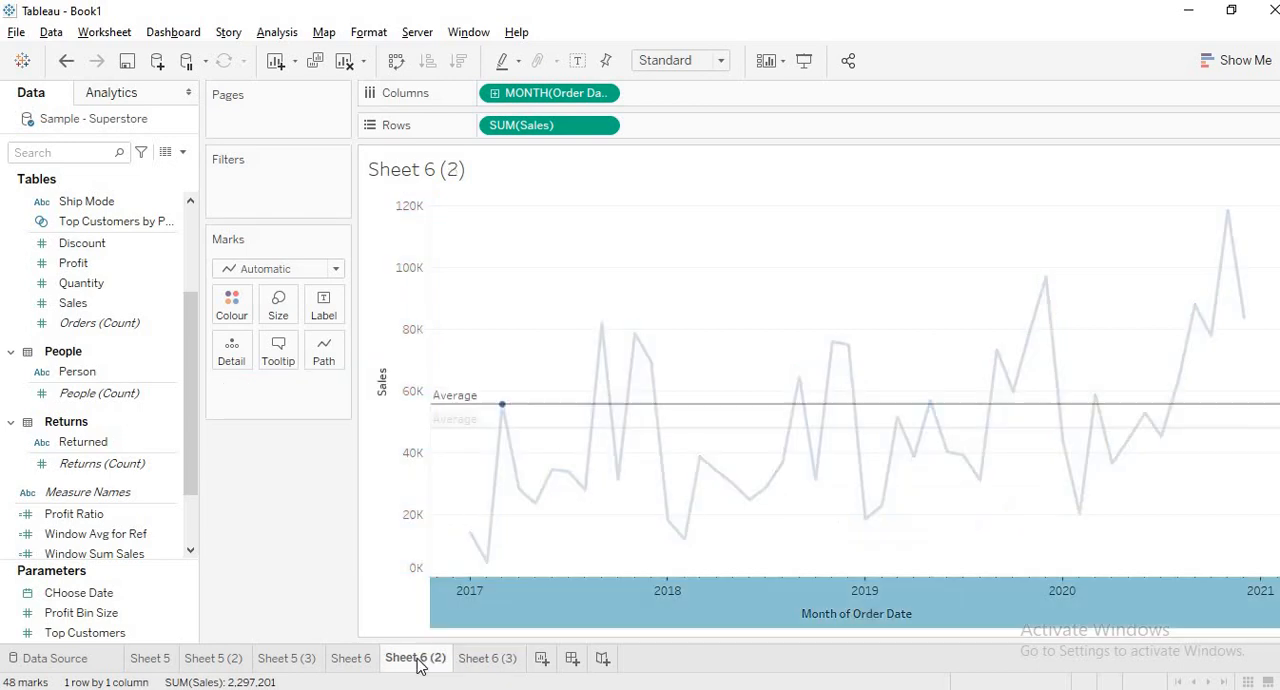
left_click(801, 380)
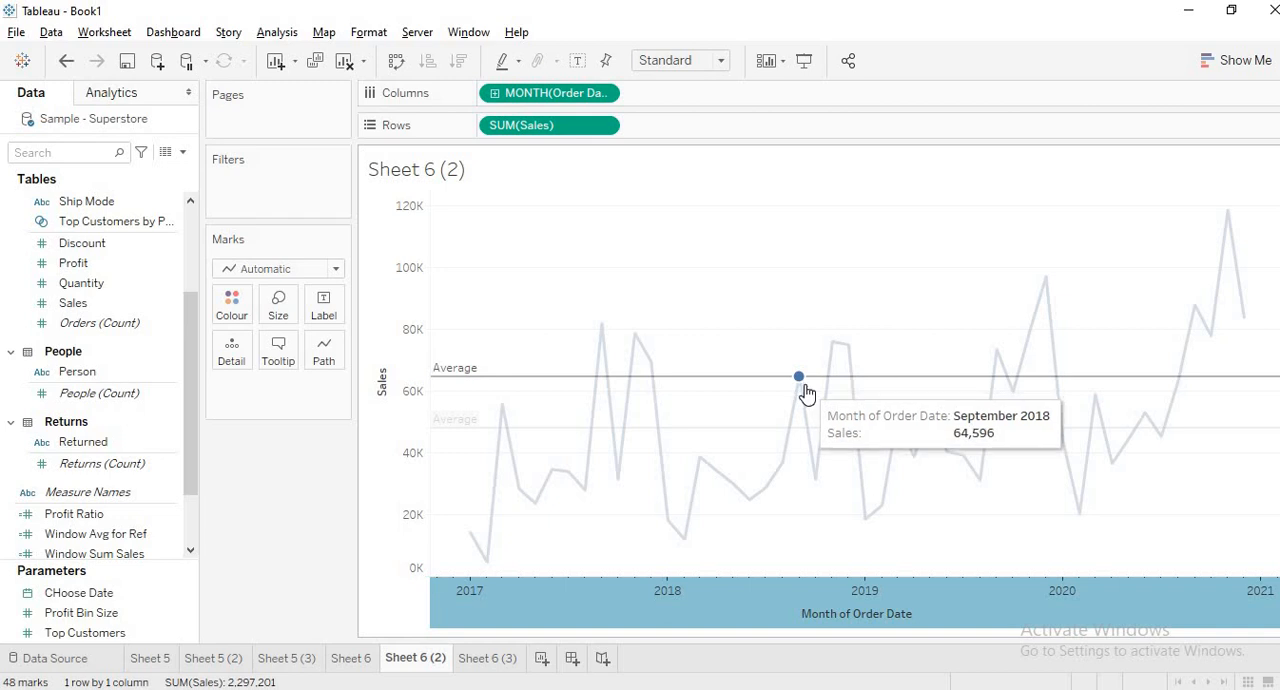
left_click(700, 550)
left_click(487, 658)
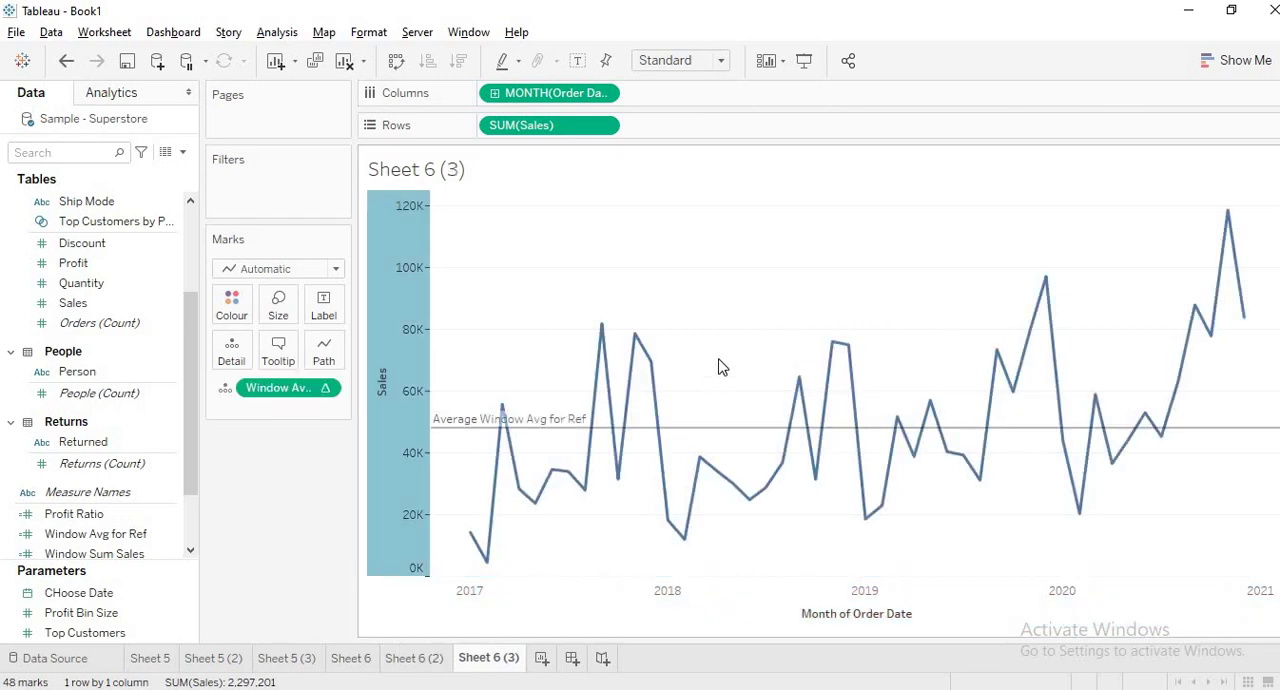
left_click(831, 350)
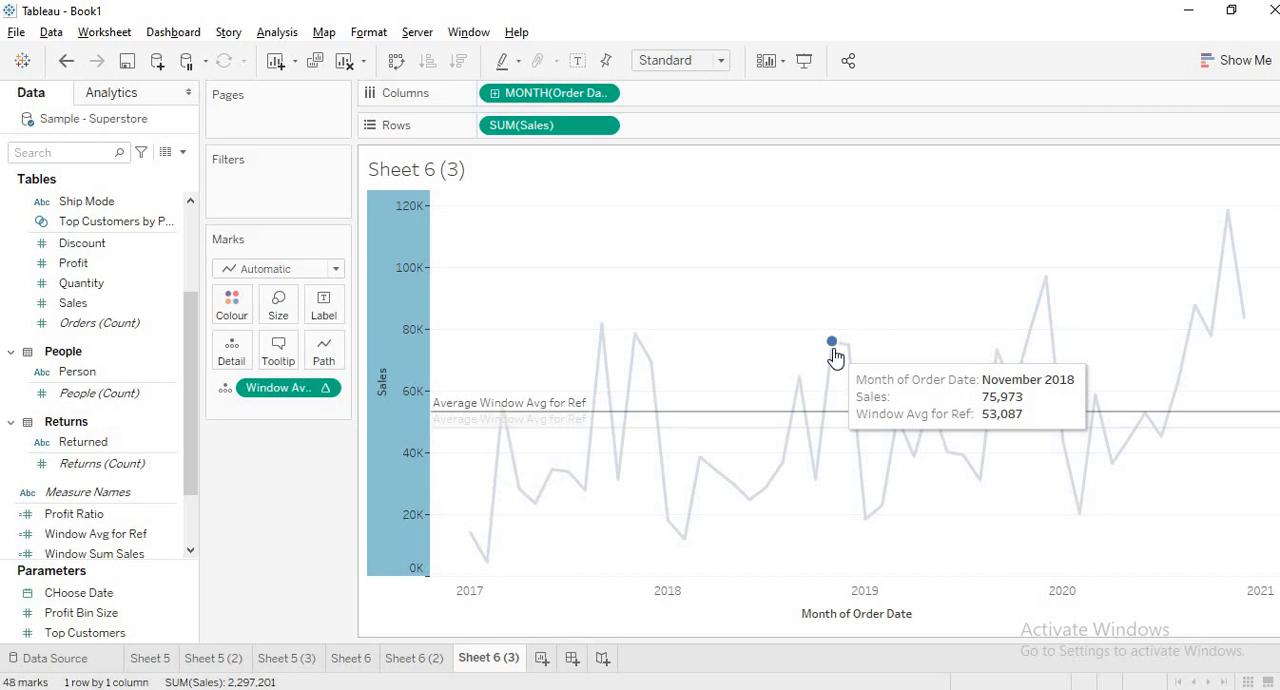
left_click(815, 482)
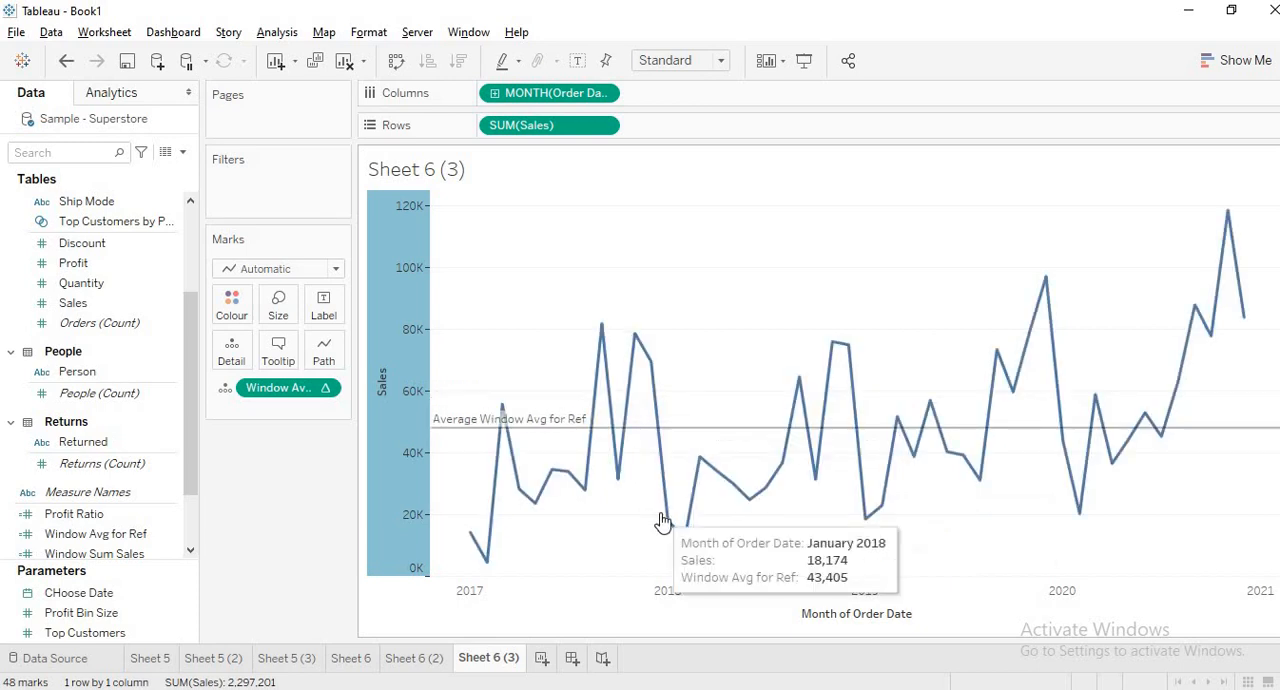
left_click(667, 520)
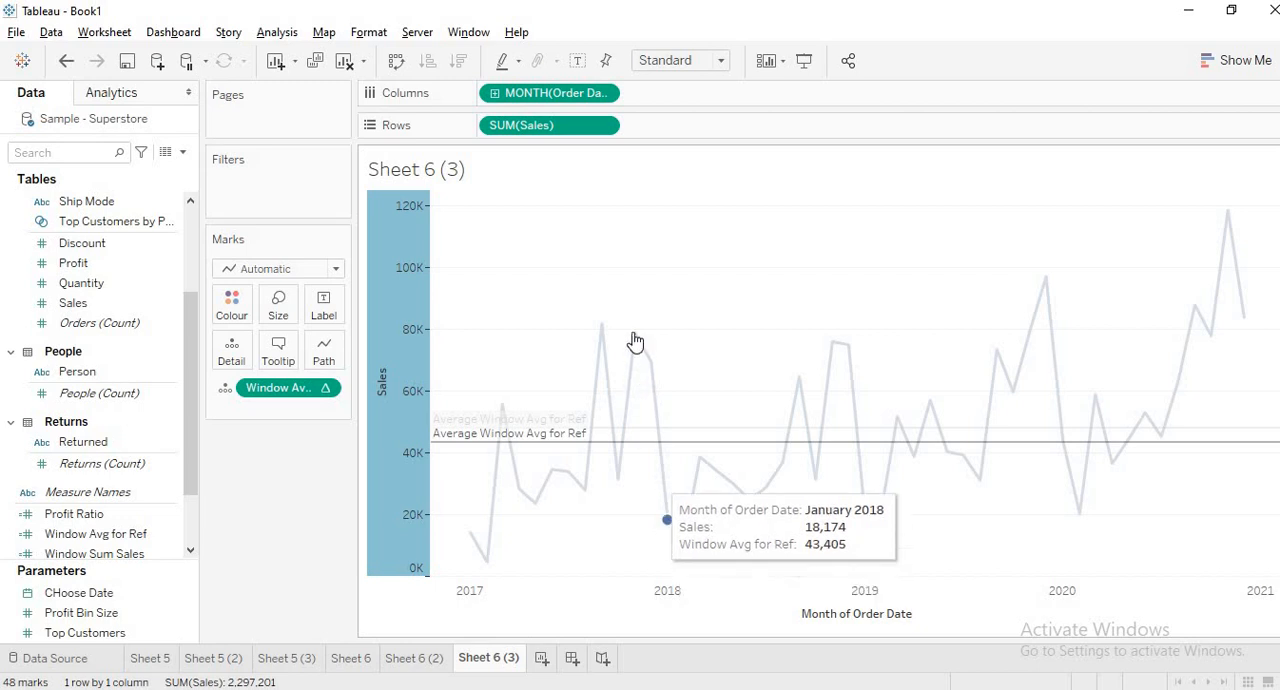
left_click(660, 360)
left_click(649, 489)
left_click(700, 457)
left_click(840, 345)
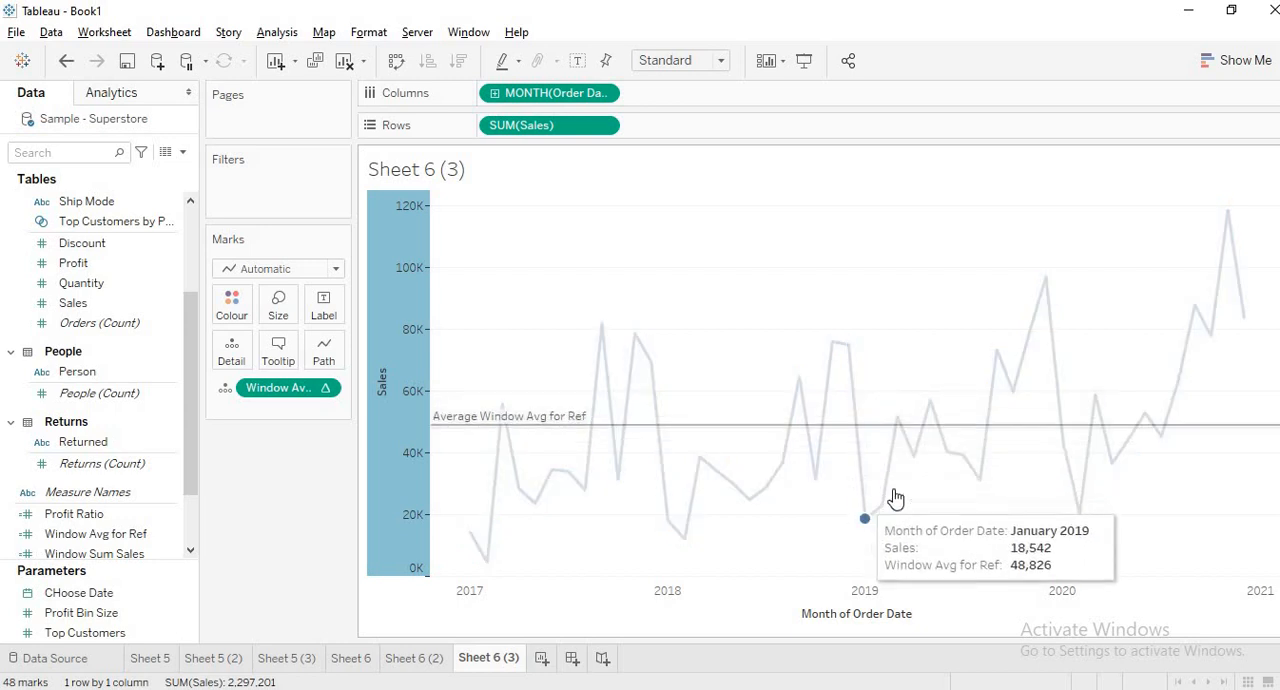
left_click(894, 409)
left_click(996, 349)
left_click(1047, 290)
left_click(1096, 398)
left_click(960, 410)
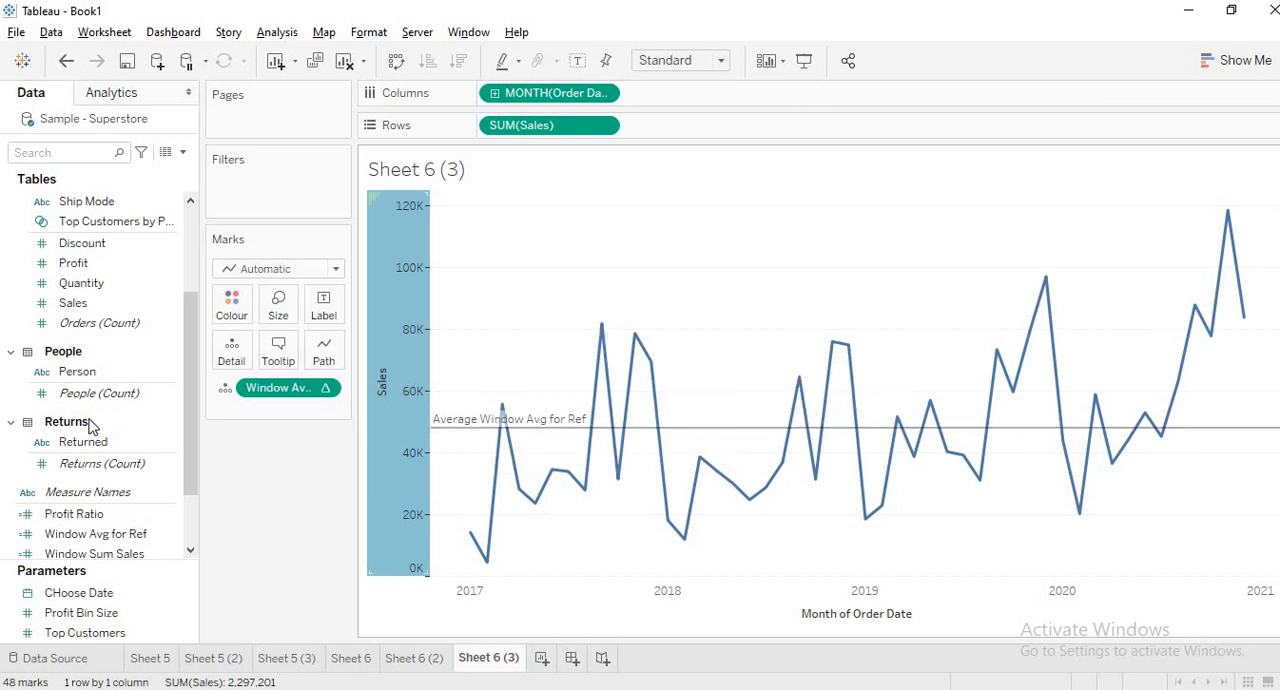
Switch to Chrome, glance at the Tableau Training Drive folder, and return to the slides' closing slide
key("alt+Tab")
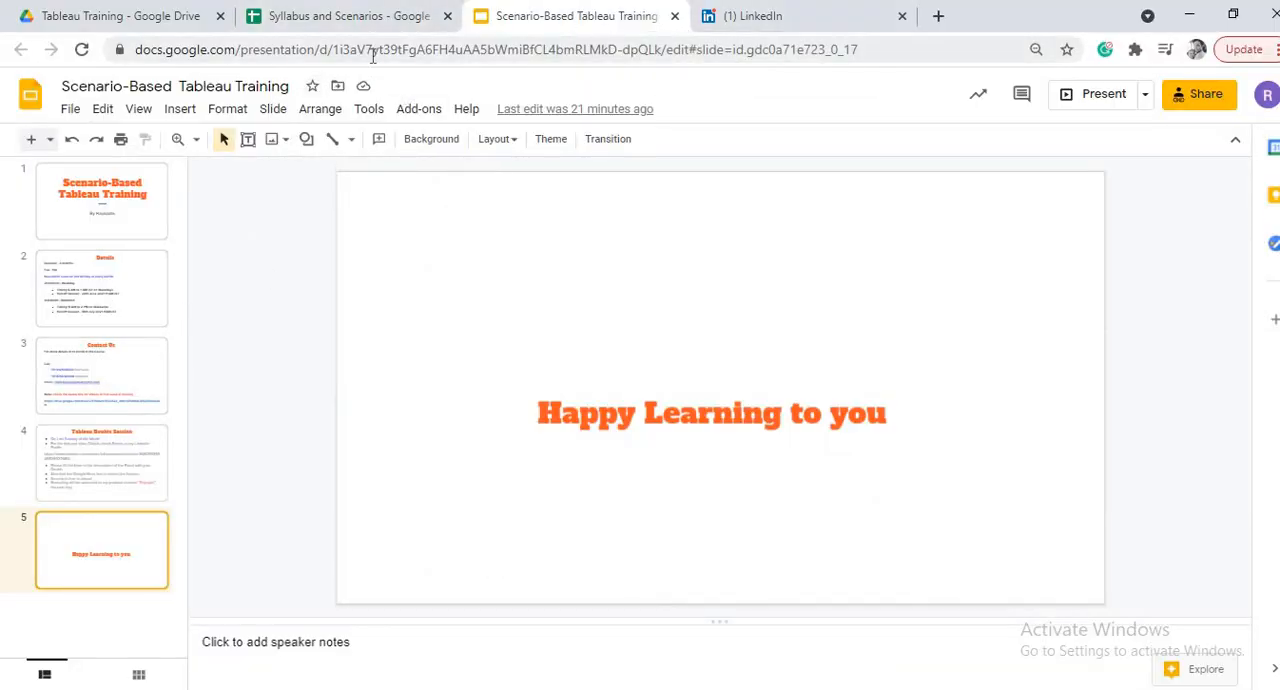
left_click(90, 15)
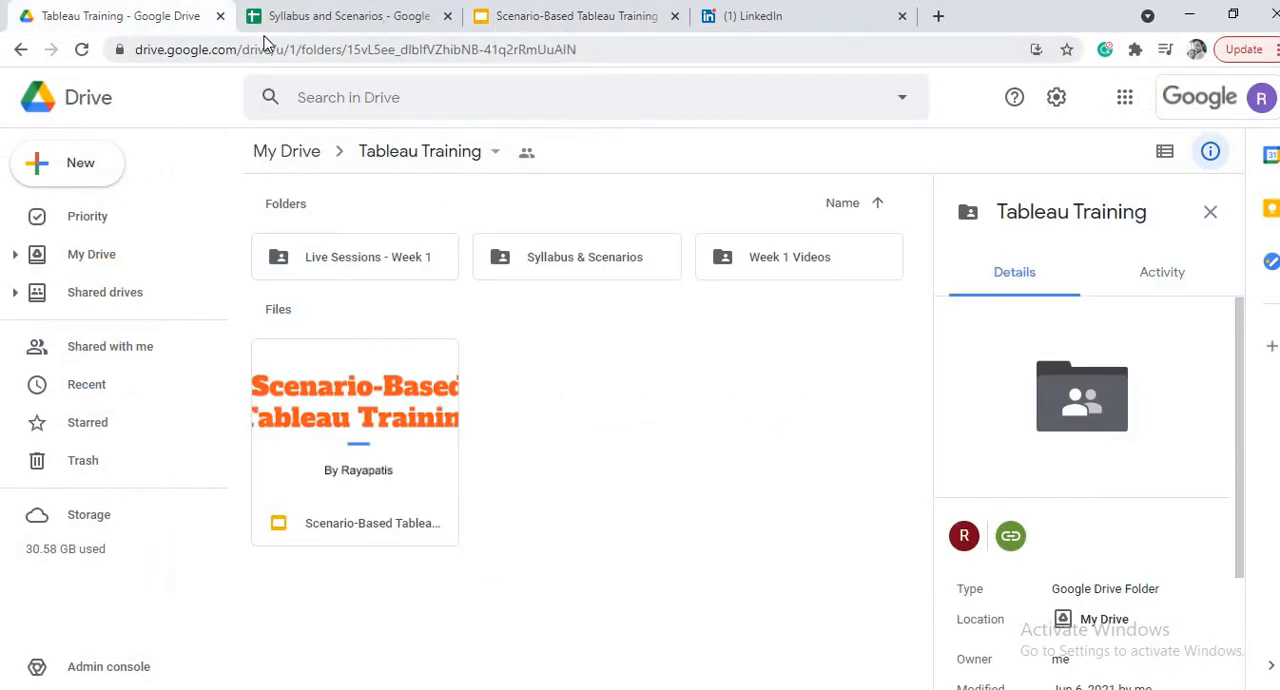
left_click(578, 18)
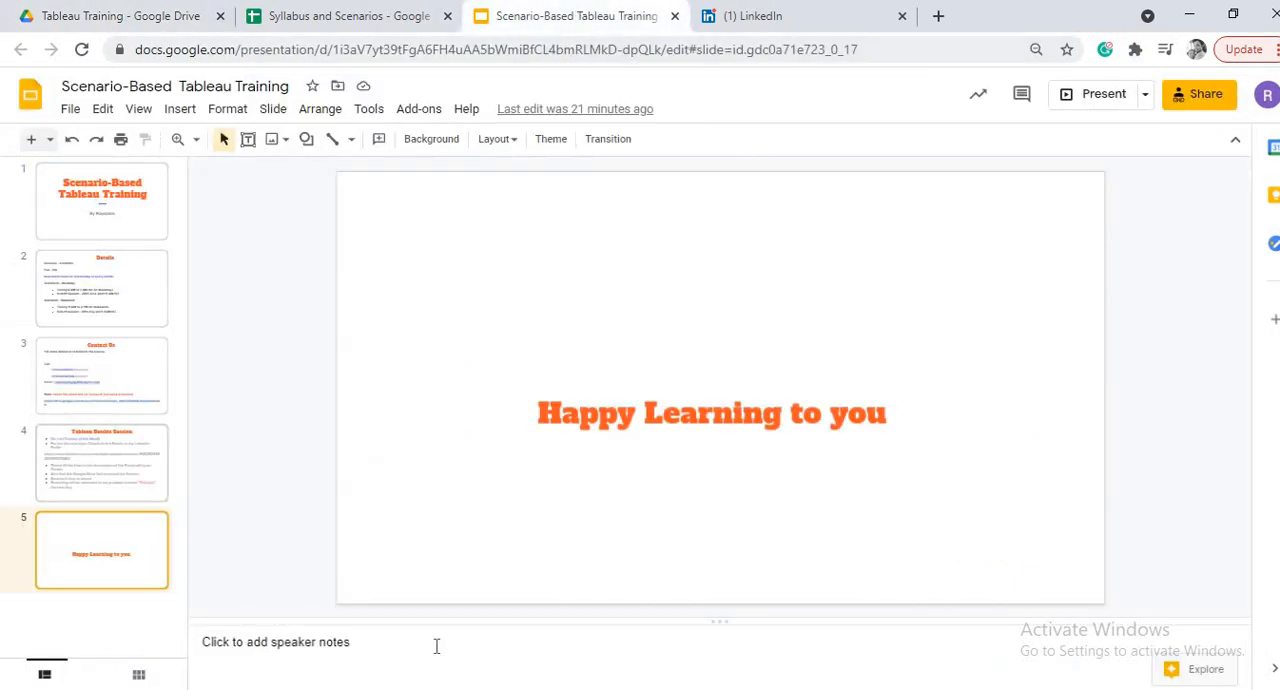